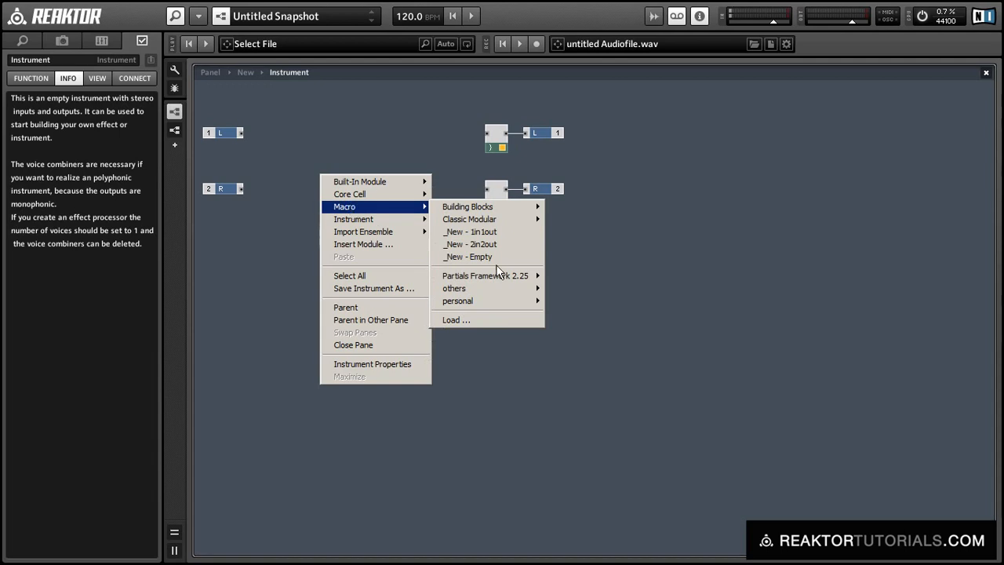
- Insert a _New - 1in1out macro into the instrument structure and rename it Seq
{"action": "left_click", "coordinate": [482, 232]}
{"action": "left_click", "coordinate": [361, 247]}
{"action": "left_click_drag", "start_coordinate": [358, 210], "coordinate": [359, 206]}
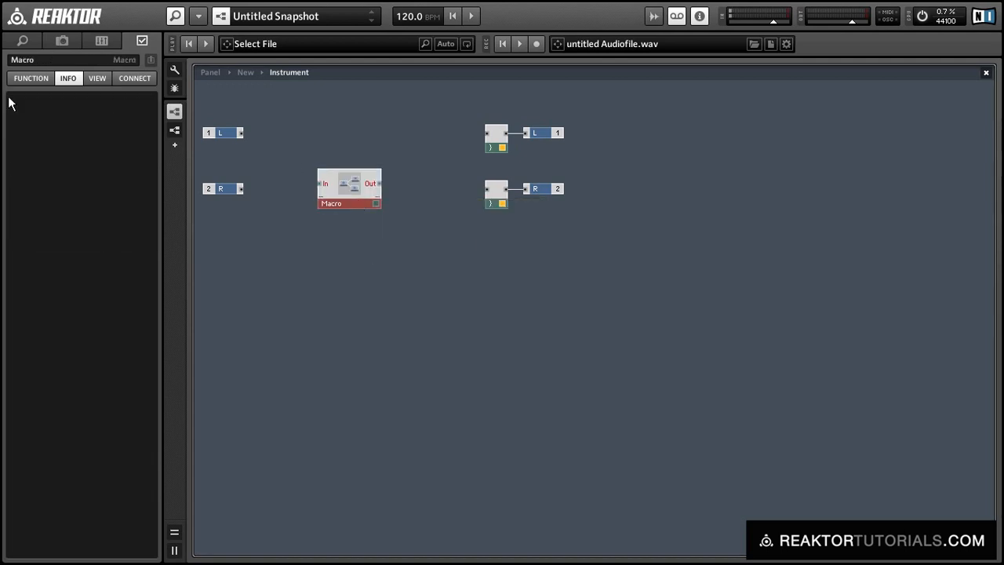
{"action": "left_click", "coordinate": [80, 60]}
{"action": "type", "text": "SD"}
{"action": "key", "text": "BackSpace"}
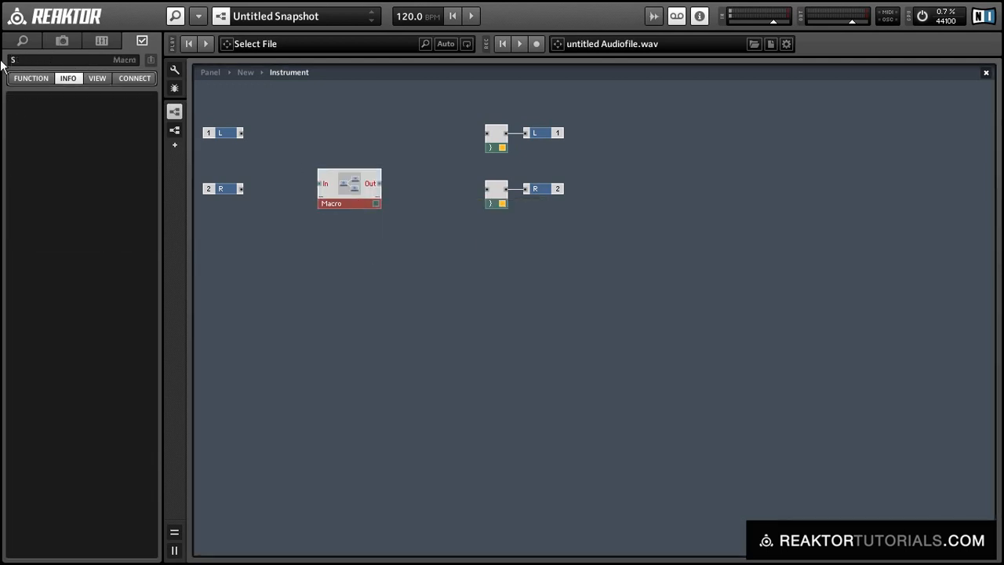
{"action": "type", "text": "eq"}
{"action": "key", "text": "Return"}
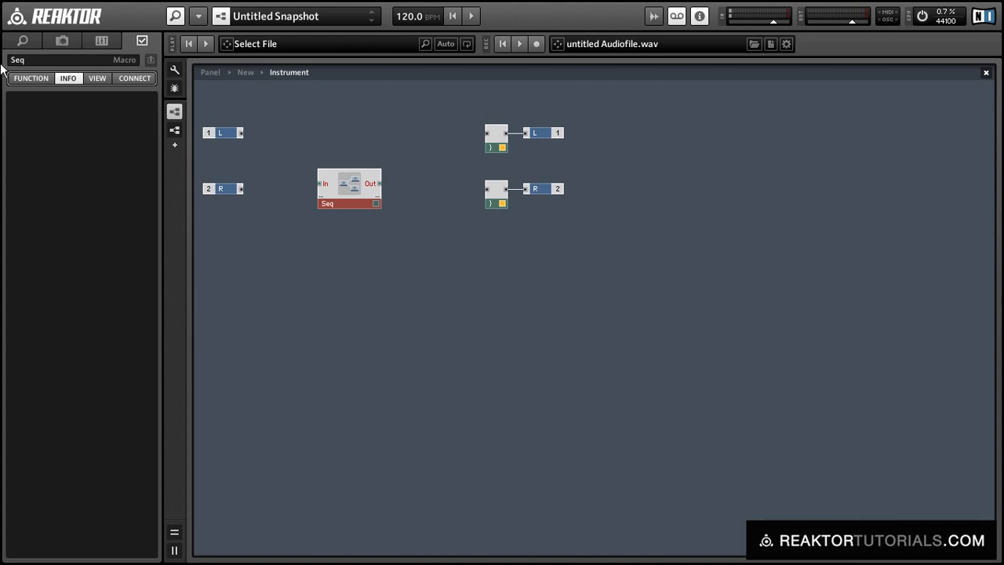
- Inside the Seq macro, insert a System Info module and place it below and to the right of the In terminal
{"action": "double_click", "coordinate": [348, 187]}
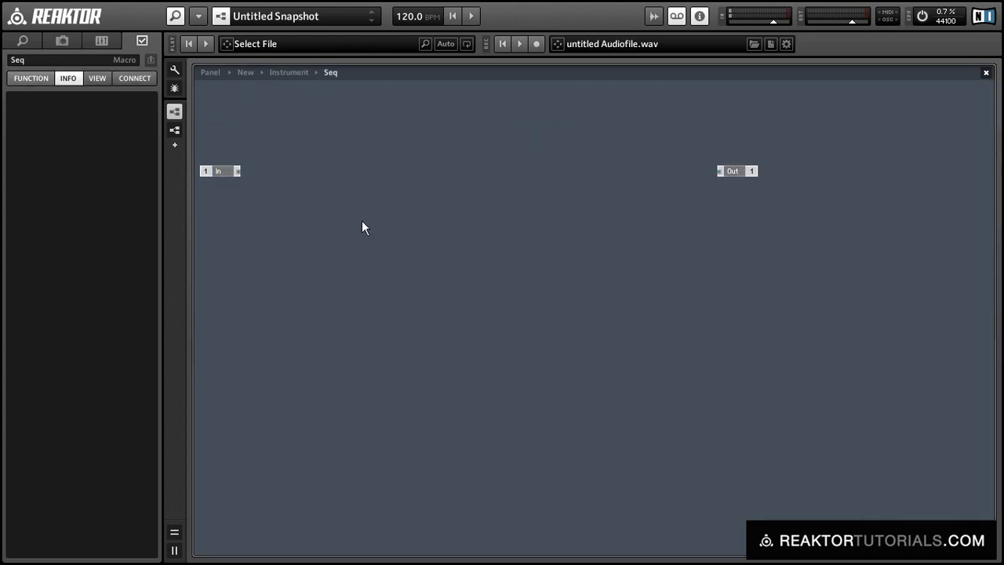
{"action": "right_click", "coordinate": [309, 194]}
{"action": "mouse_move", "coordinate": [327, 202]}
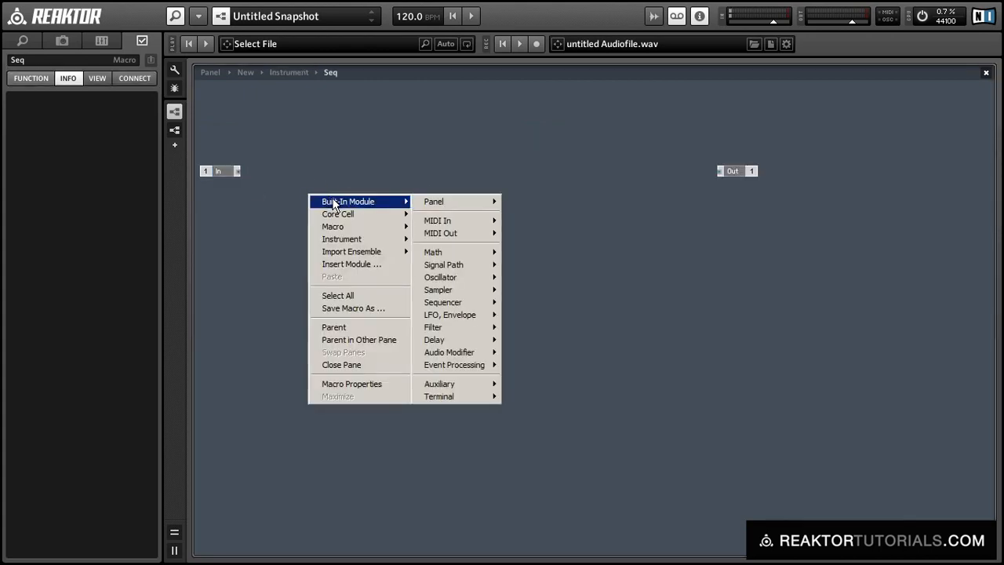
{"action": "mouse_move", "coordinate": [471, 383]}
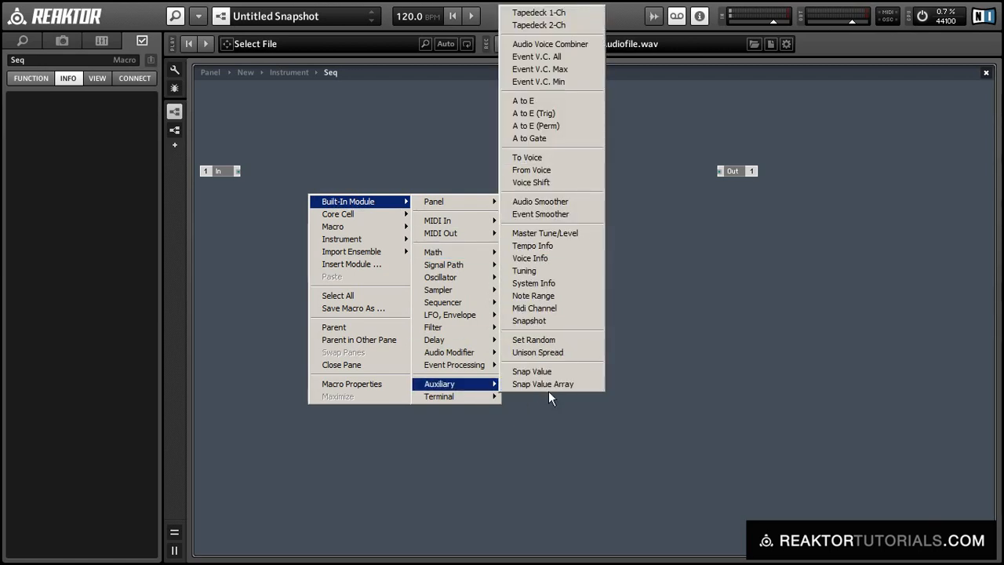
{"action": "left_click", "coordinate": [569, 283]}
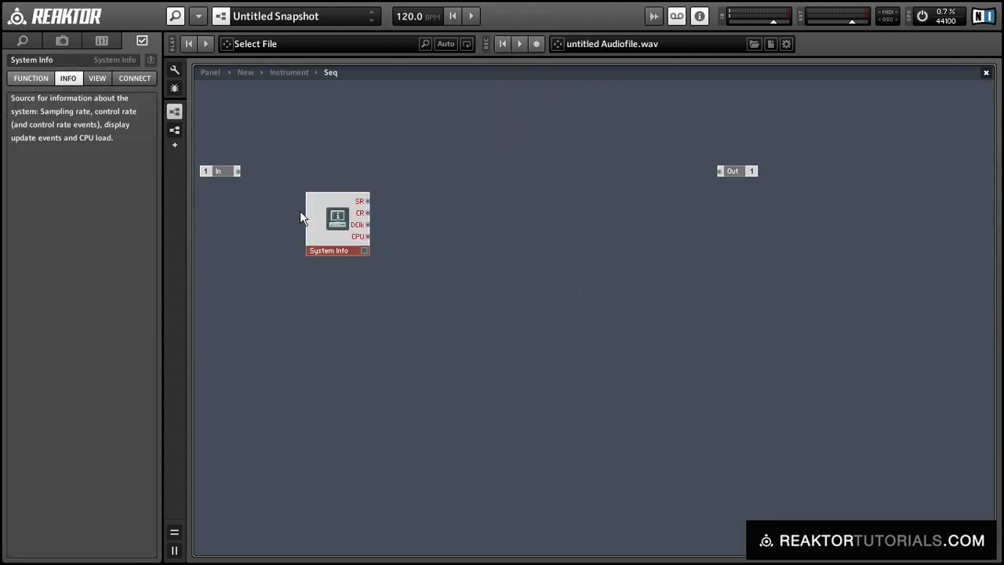
{"action": "left_click_drag", "start_coordinate": [322, 222], "coordinate": [292, 295]}
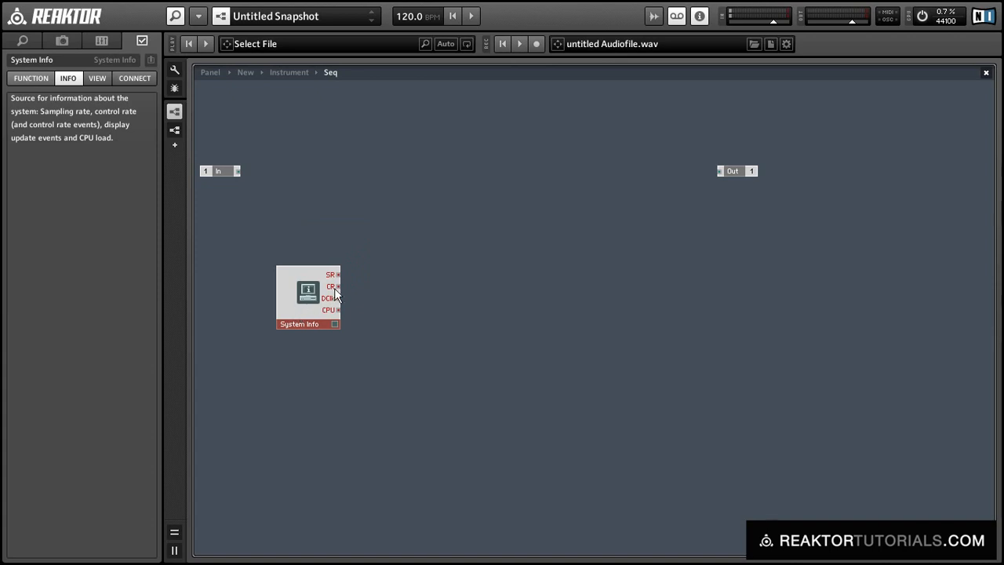
{"action": "mouse_move", "coordinate": [336, 293]}
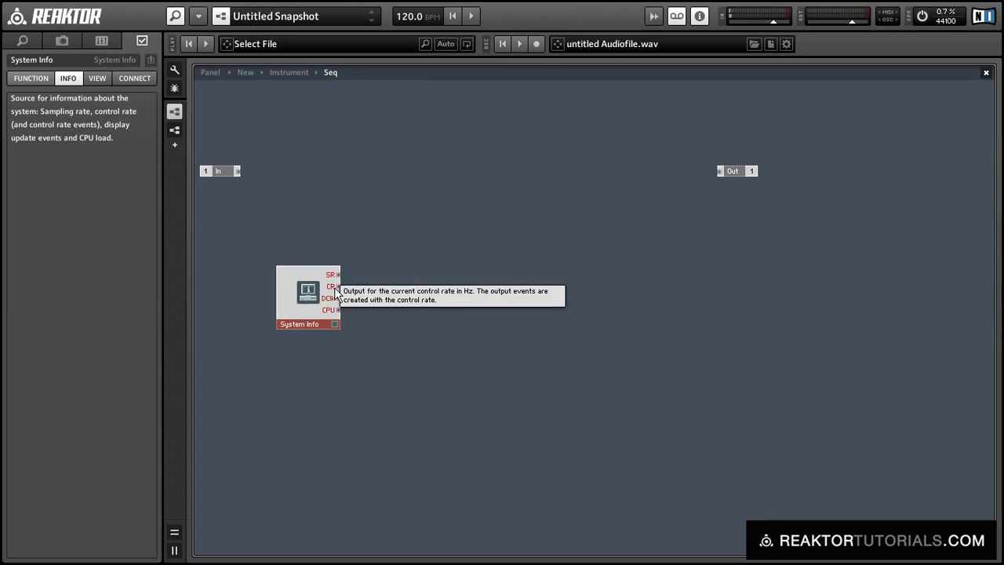
- Insert a Divide, x/y math module above and to the right of the System Info module
{"action": "right_click", "coordinate": [422, 197]}
{"action": "mouse_move", "coordinate": [427, 203]}
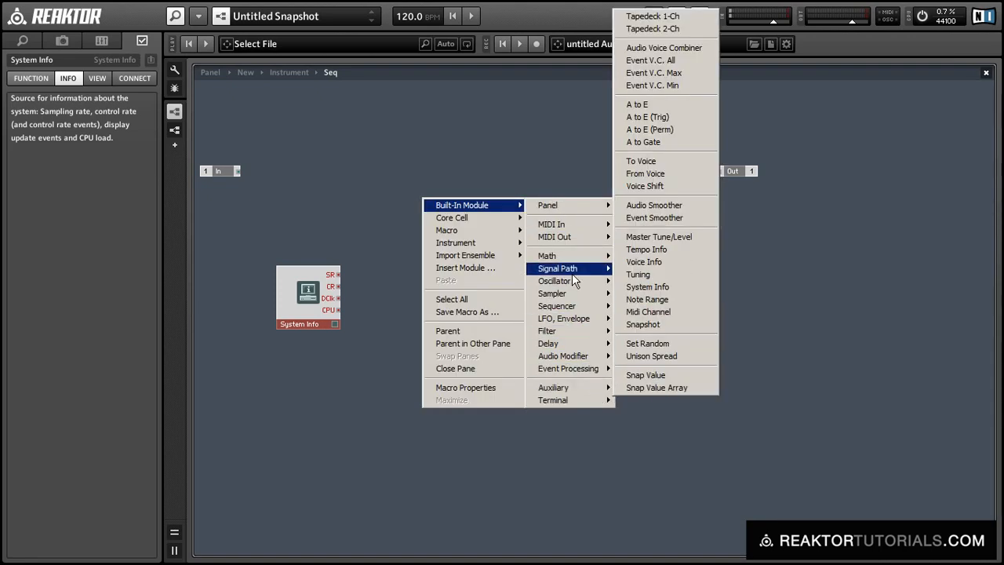
{"action": "mouse_move", "coordinate": [567, 259]}
{"action": "left_click", "coordinate": [647, 305]}
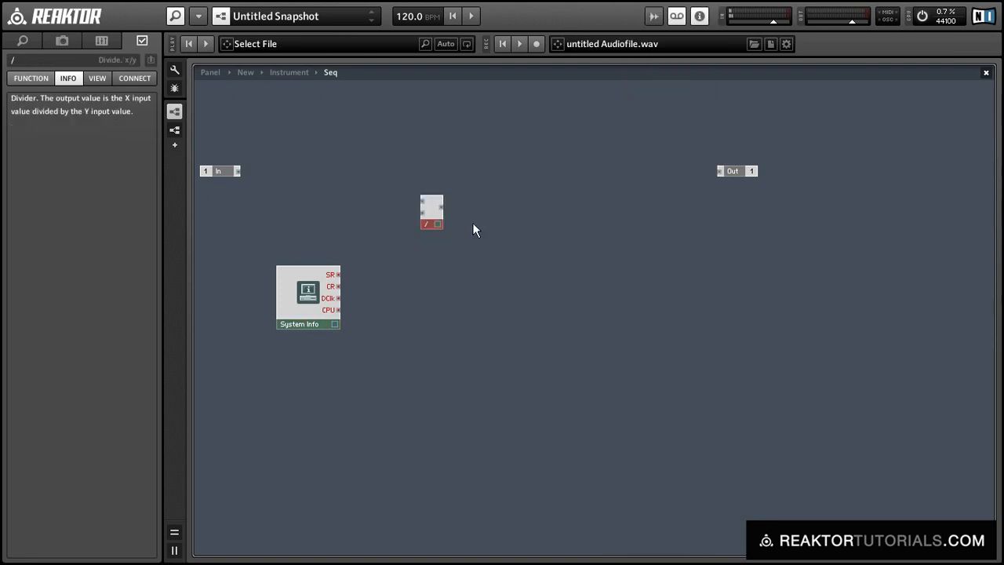
- Create a constant of 1000 on the divider's upper input and wire System Info's CR output to its lower input
{"action": "right_click", "coordinate": [424, 206]}
{"action": "left_click", "coordinate": [448, 220]}
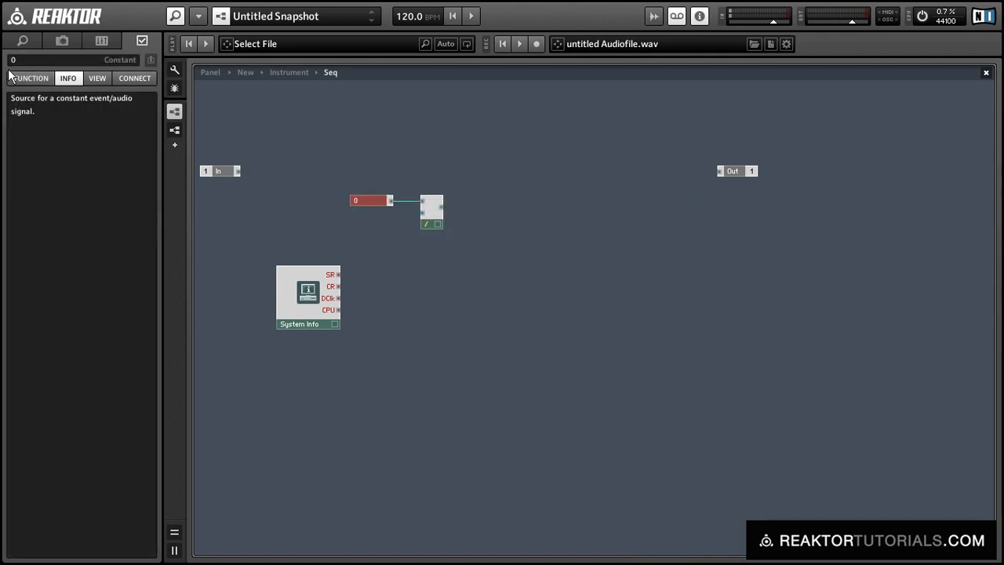
{"action": "type", "text": "1000"}
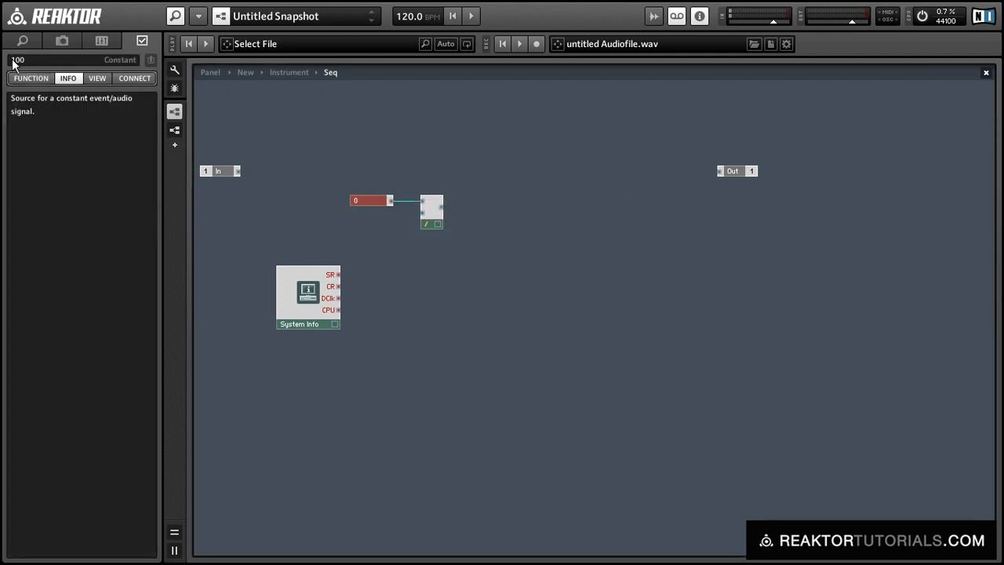
{"action": "key", "text": "Return"}
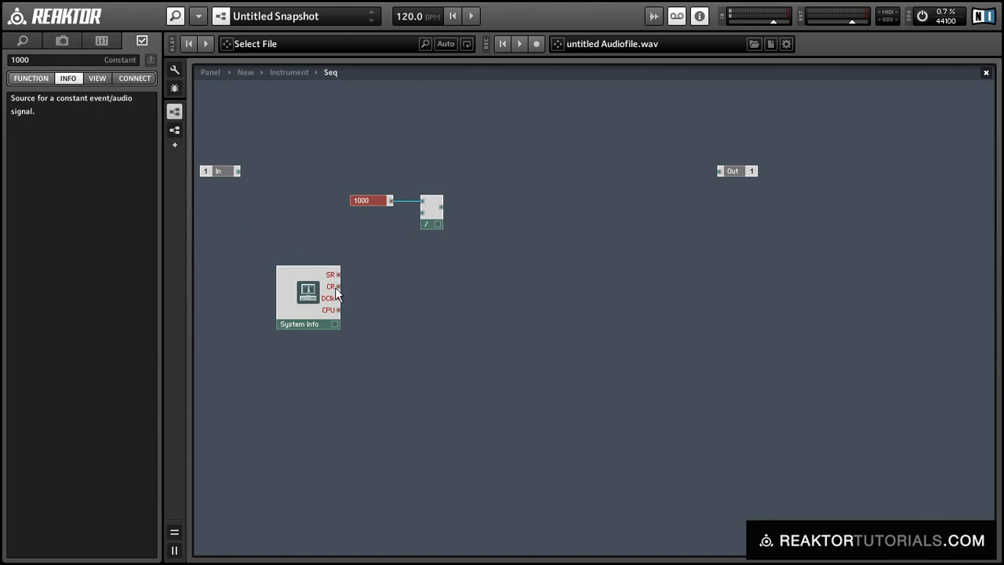
{"action": "left_click_drag", "start_coordinate": [335, 287], "coordinate": [409, 294]}
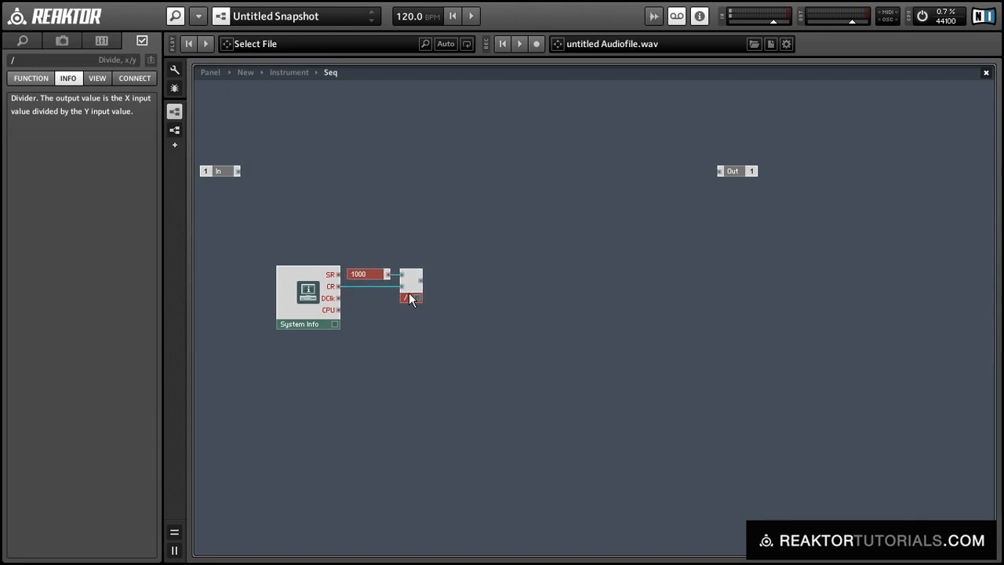
- Insert an Accumulator event module beside the divider and wire the divider's output to its In port
{"action": "left_click", "coordinate": [493, 154]}
{"action": "right_click", "coordinate": [493, 153]}
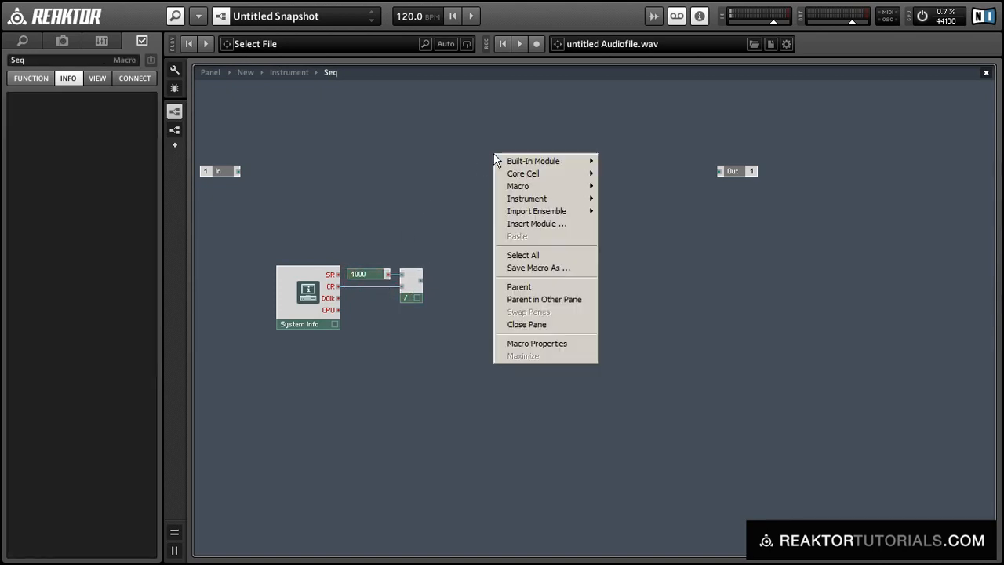
{"action": "mouse_move", "coordinate": [541, 160]}
{"action": "mouse_move", "coordinate": [651, 324]}
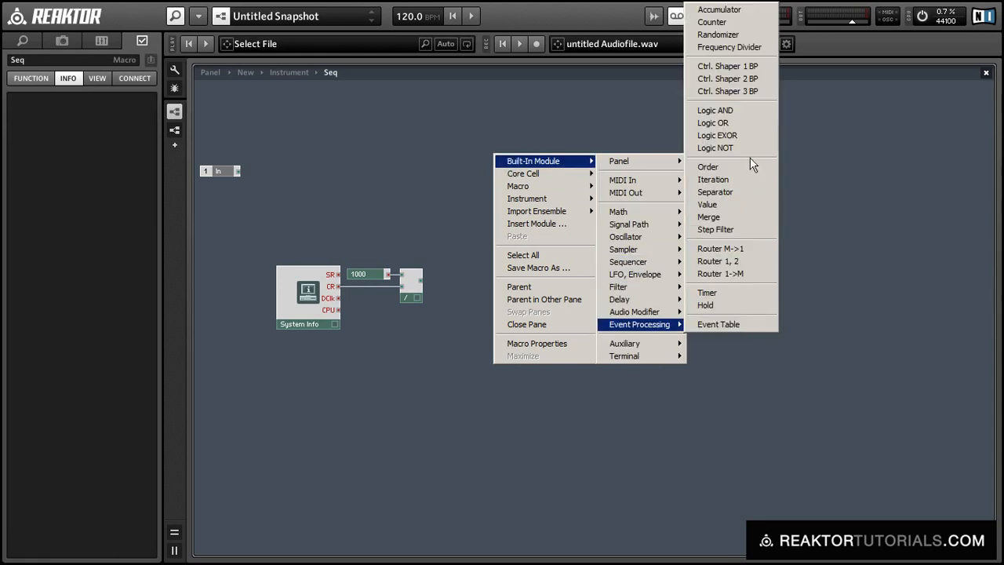
{"action": "left_click", "coordinate": [727, 11]}
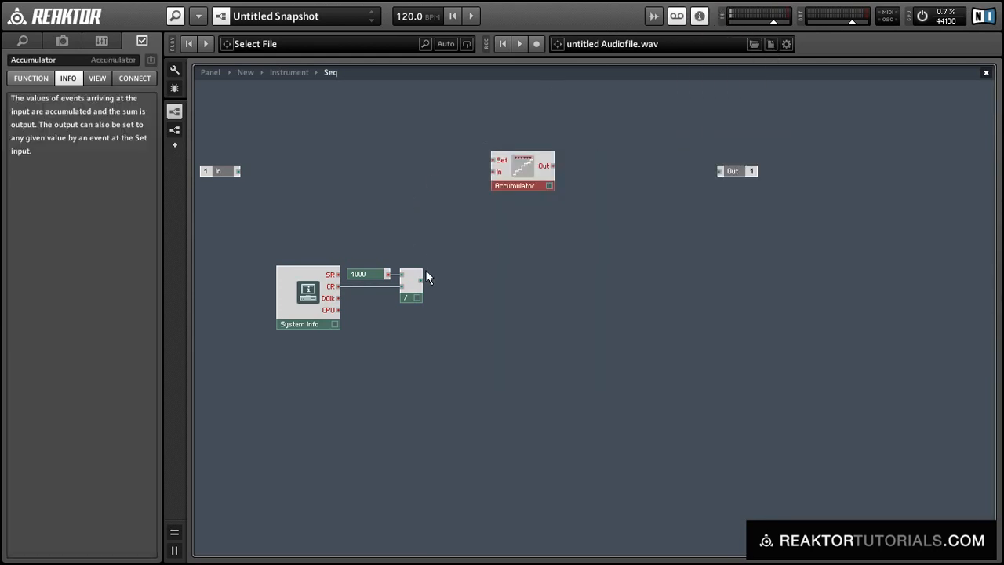
{"action": "left_click_drag", "start_coordinate": [420, 282], "coordinate": [477, 296]}
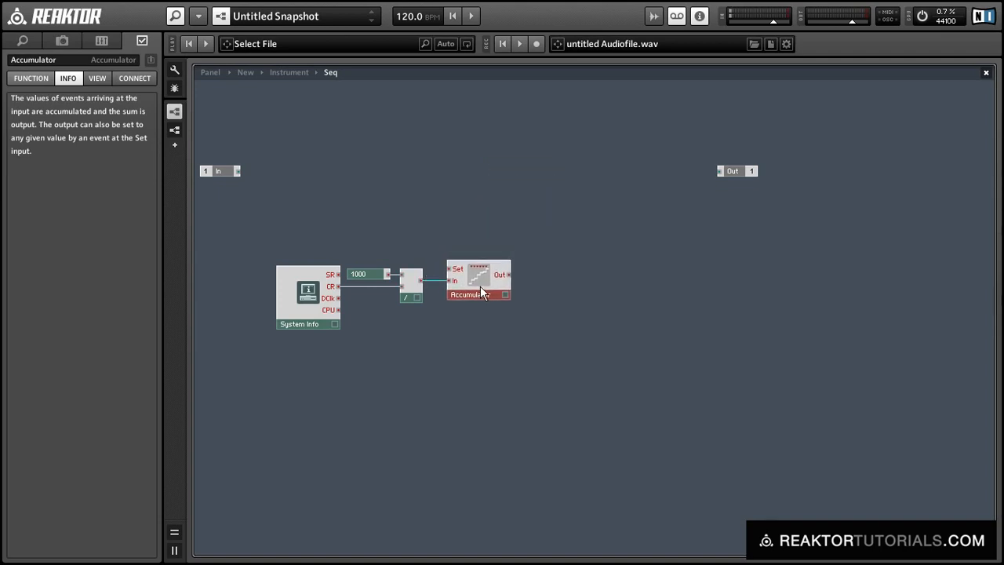
- Insert a Value event module just above the divider and wire its output to the Accumulator's Set port
{"action": "left_click", "coordinate": [337, 145]}
{"action": "right_click", "coordinate": [320, 104]}
{"action": "mouse_move", "coordinate": [328, 112]}
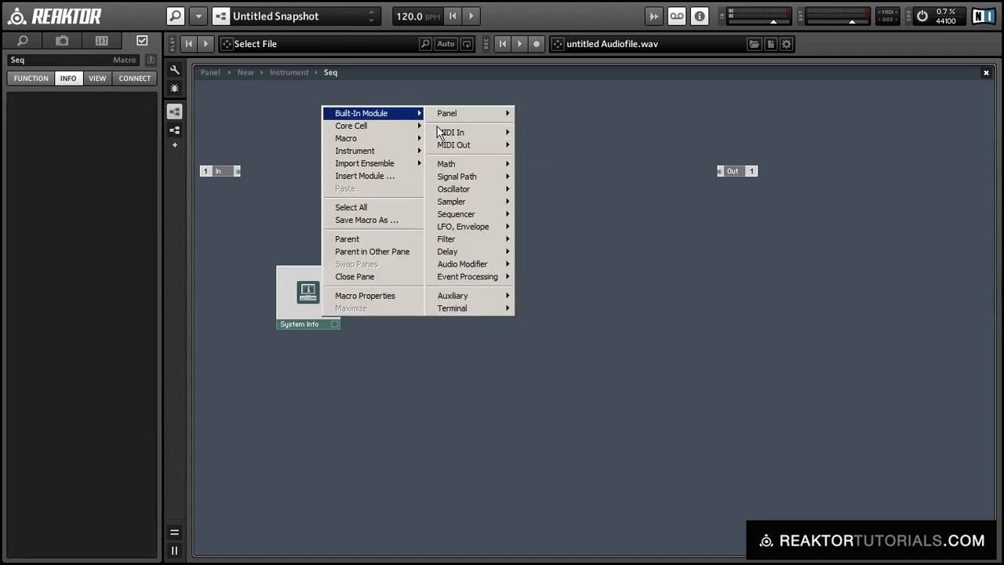
{"action": "mouse_move", "coordinate": [479, 276]}
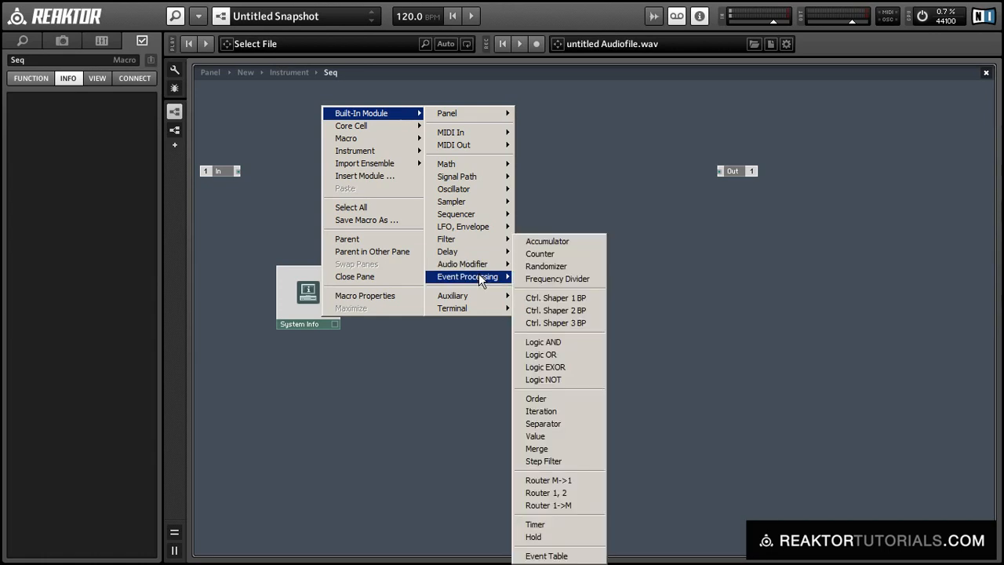
{"action": "left_click", "coordinate": [556, 435]}
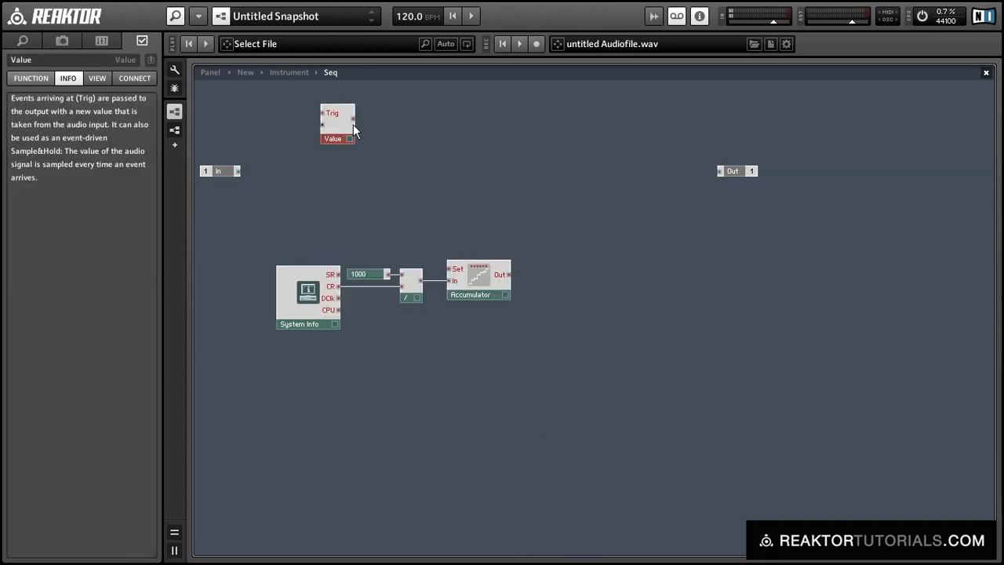
{"action": "left_click_drag", "start_coordinate": [352, 120], "coordinate": [451, 269]}
{"action": "left_click_drag", "start_coordinate": [339, 138], "coordinate": [415, 262]}
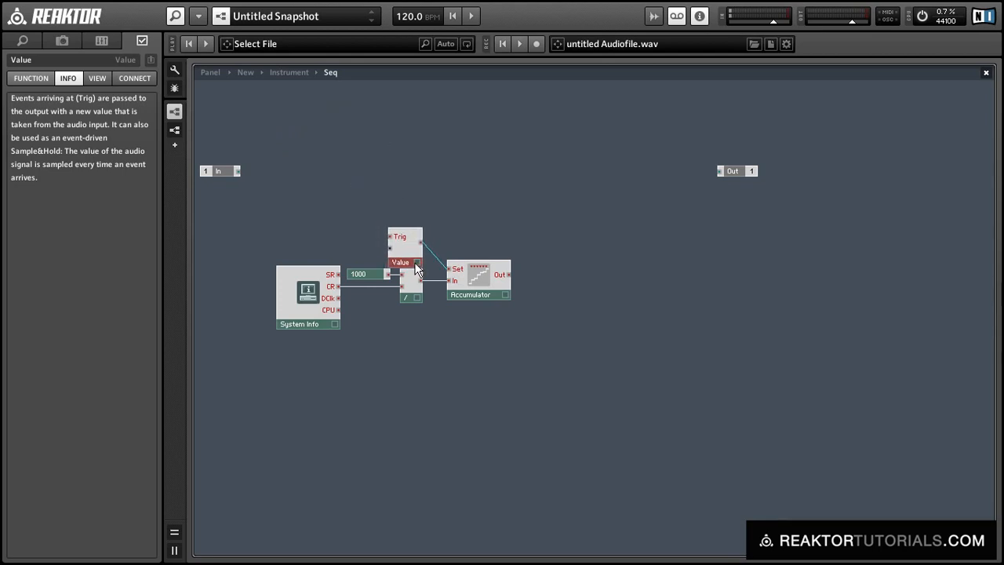
- Insert a MIDI Gate module to the left of the Value module and wire it to the Trig port
{"action": "left_click", "coordinate": [313, 170]}
{"action": "right_click", "coordinate": [311, 170]}
{"action": "mouse_move", "coordinate": [329, 178]}
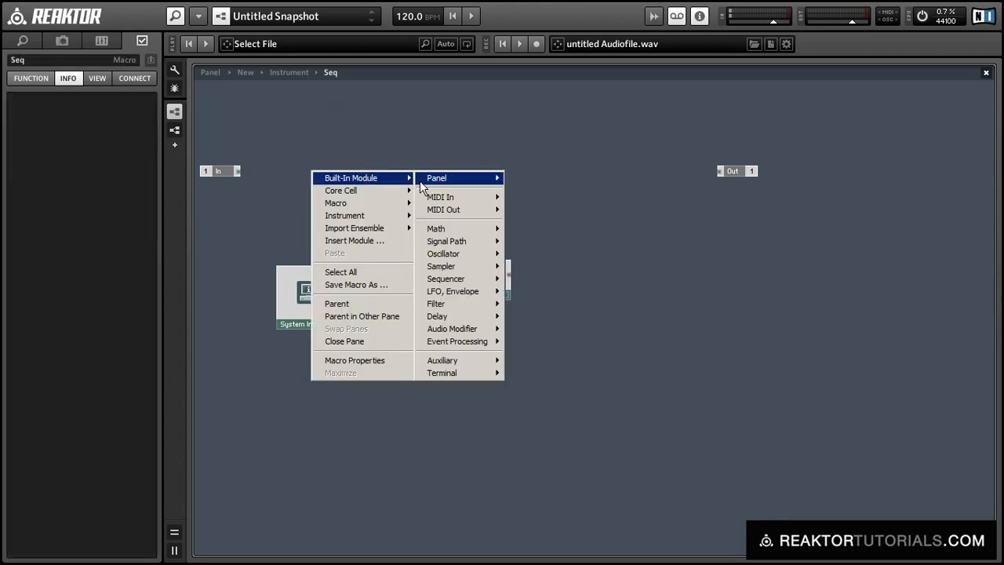
{"action": "mouse_move", "coordinate": [440, 197]}
{"action": "left_click", "coordinate": [527, 226]}
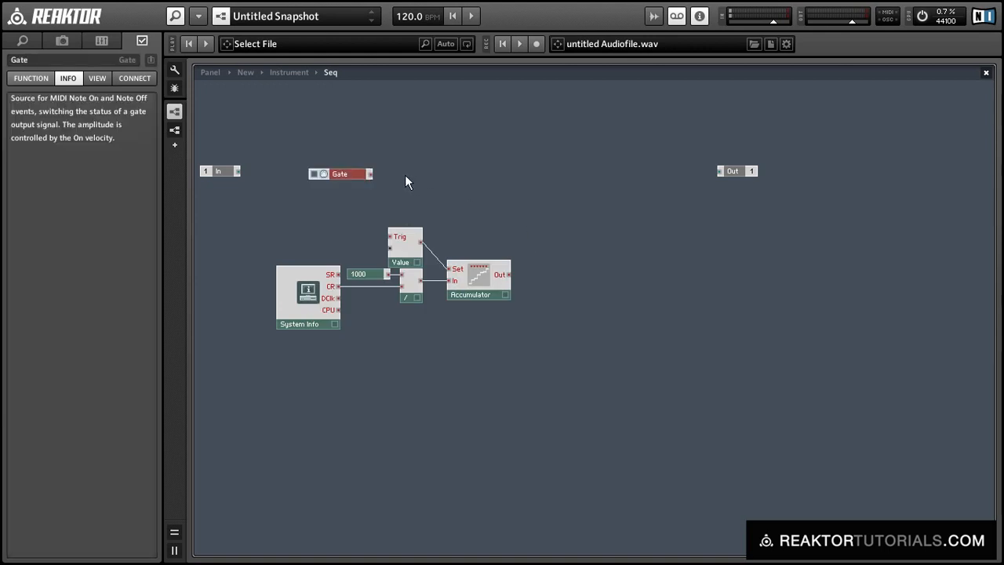
{"action": "left_click_drag", "start_coordinate": [370, 174], "coordinate": [390, 236]}
{"action": "left_click_drag", "start_coordinate": [350, 176], "coordinate": [352, 238]}
- Tighten the Accumulator's spacing and shift the whole group of connected modules up and slightly right
{"action": "left_click_drag", "start_coordinate": [478, 277], "coordinate": [469, 279]}
{"action": "left_click_drag", "start_coordinate": [251, 218], "coordinate": [500, 328]}
{"action": "left_click_drag", "start_coordinate": [481, 292], "coordinate": [493, 247]}
{"action": "left_click", "coordinate": [500, 274]}
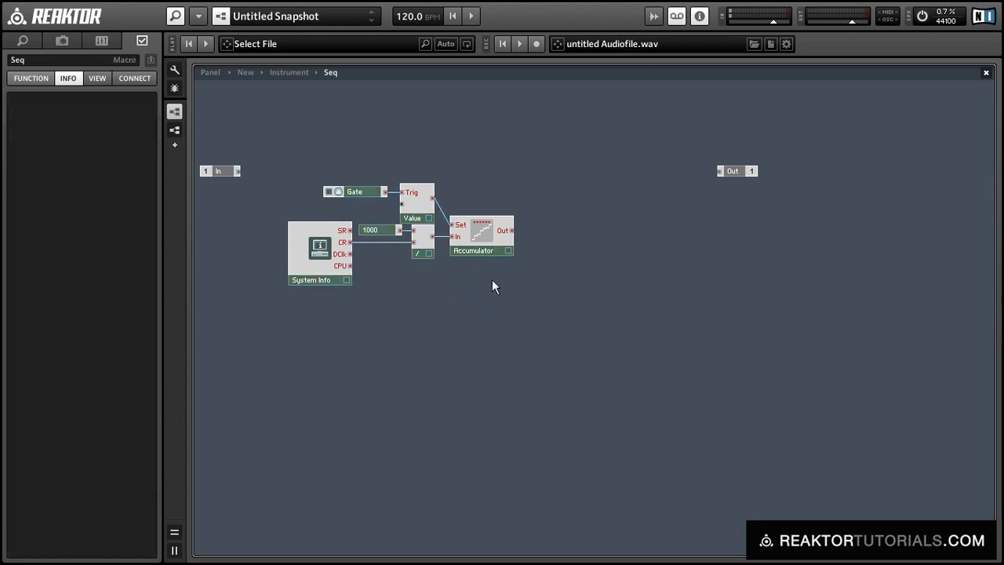
- Insert a Modulo, x%y module to the right of the Accumulator and wire the Accumulator's output to port A
{"action": "right_click", "coordinate": [584, 149]}
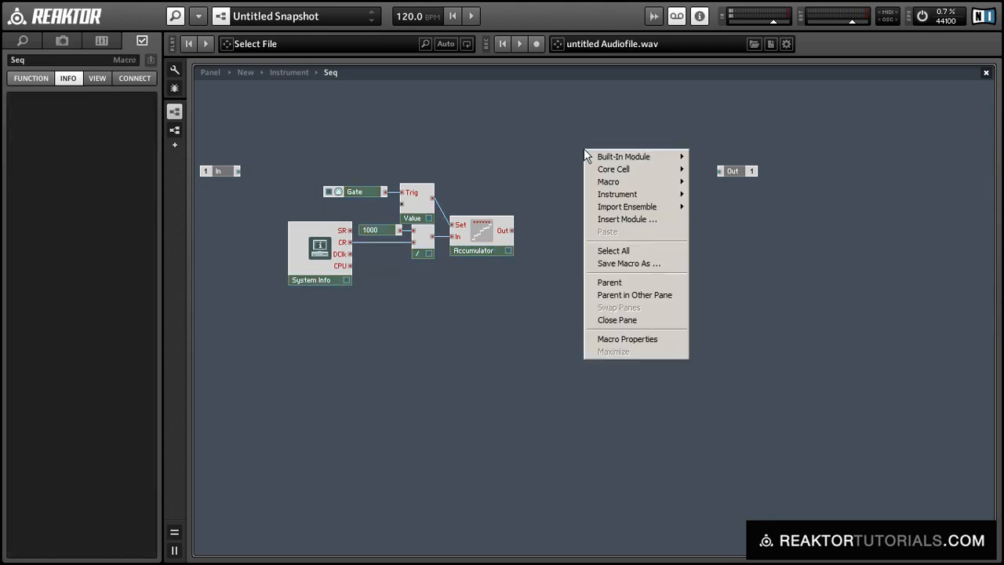
{"action": "mouse_move", "coordinate": [606, 162]}
{"action": "mouse_move", "coordinate": [757, 207]}
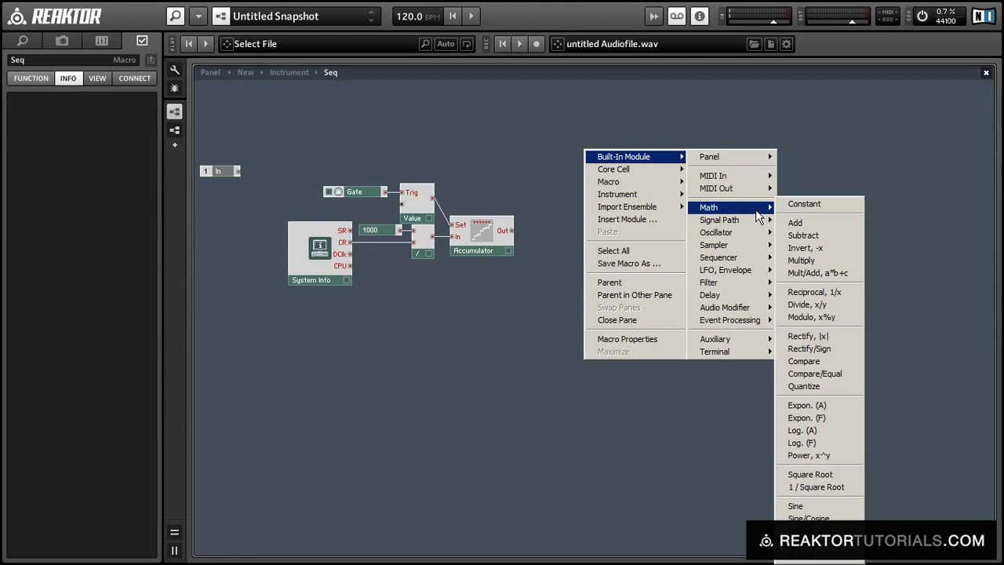
{"action": "left_click", "coordinate": [824, 317]}
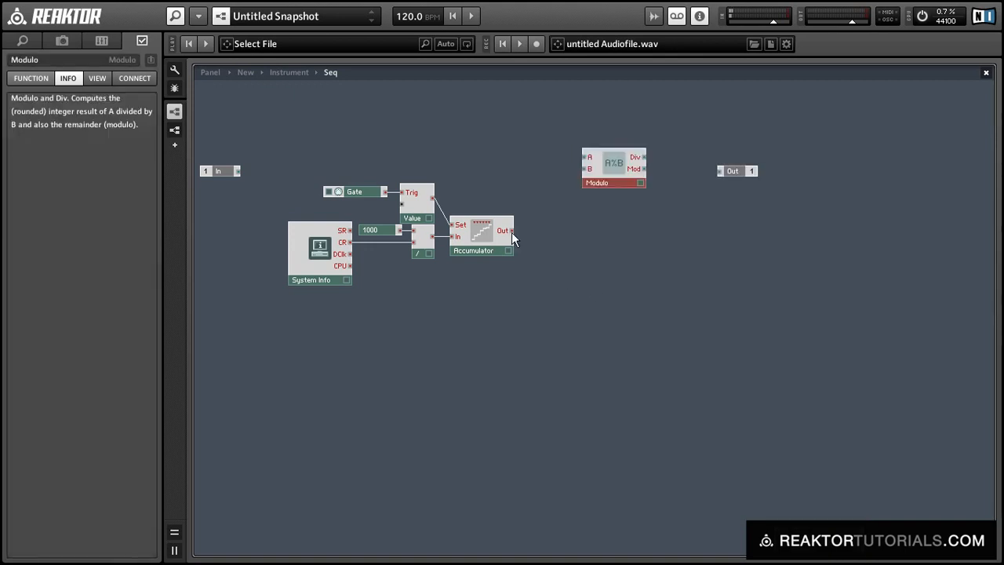
{"action": "left_click_drag", "start_coordinate": [511, 230], "coordinate": [576, 243]}
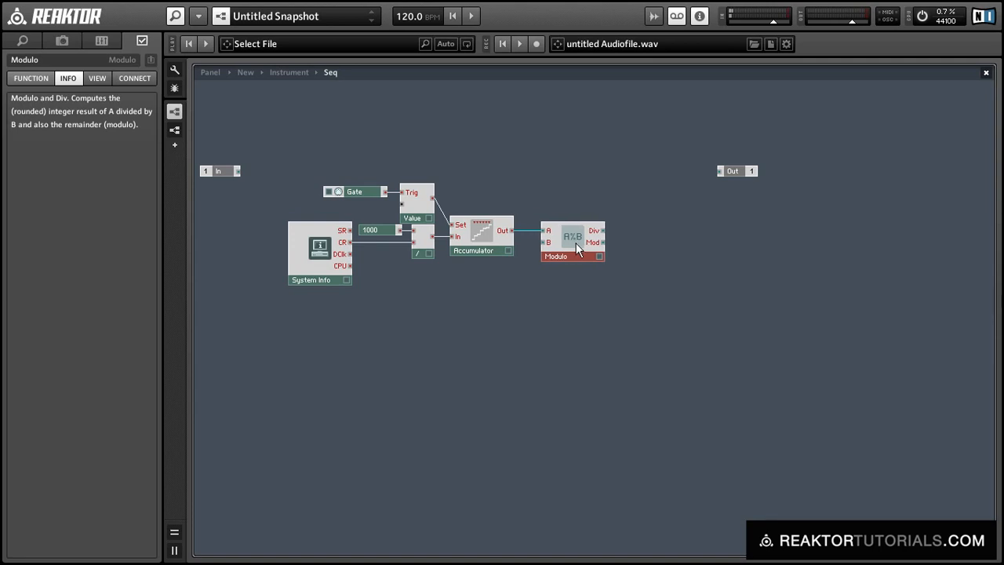
{"action": "left_click", "coordinate": [598, 274]}
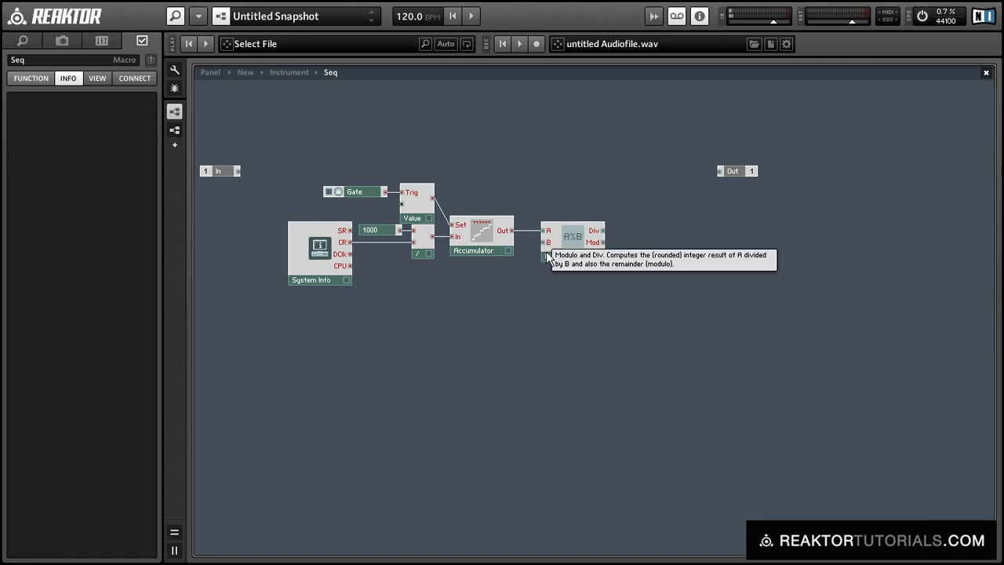
- Insert a Step Filter beside the Modulo, wiring Modulo's Div output to its In port and its output to the macro's Out terminal
{"action": "right_click", "coordinate": [665, 179]}
{"action": "mouse_move", "coordinate": [676, 188]}
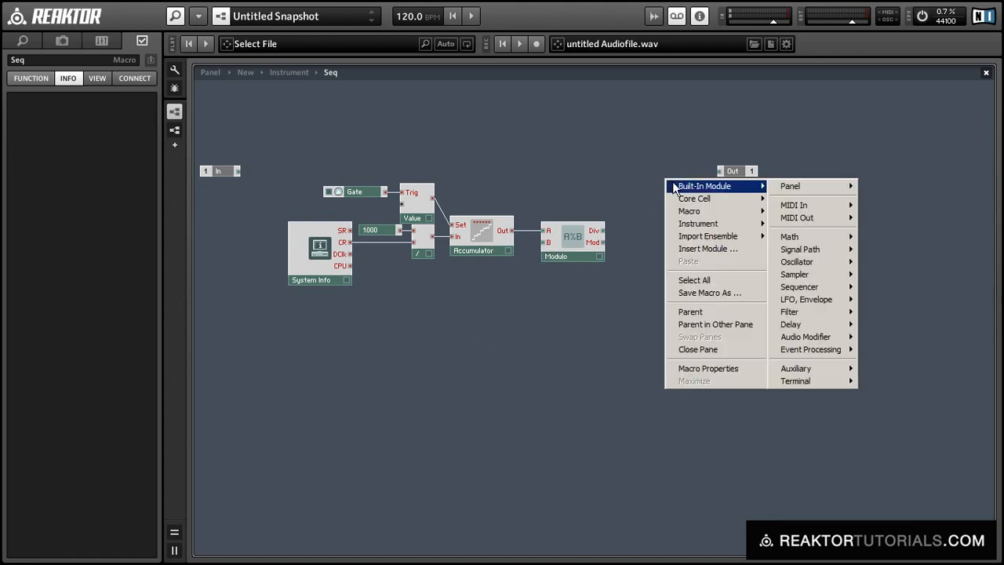
{"action": "mouse_move", "coordinate": [842, 349]}
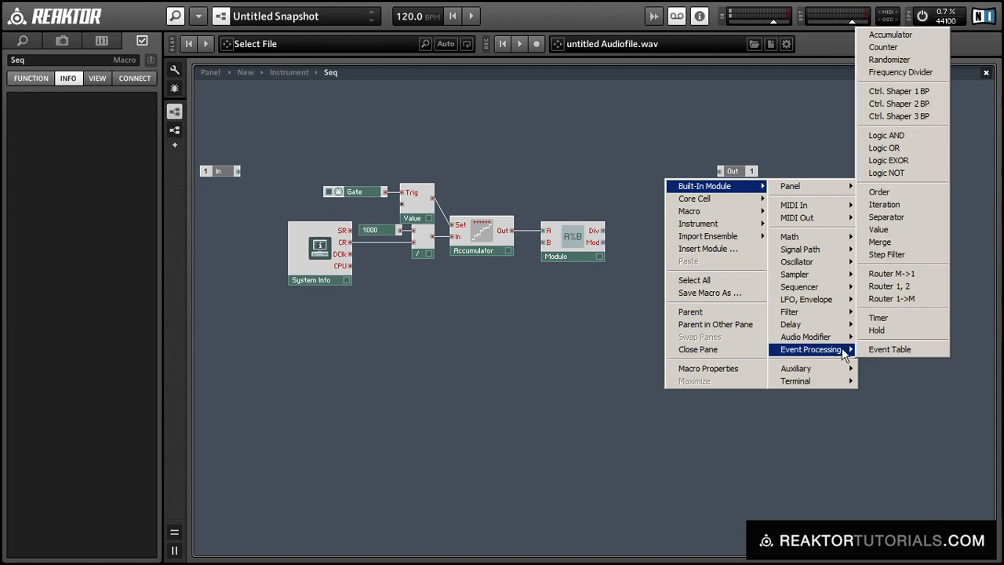
{"action": "left_click", "coordinate": [886, 255]}
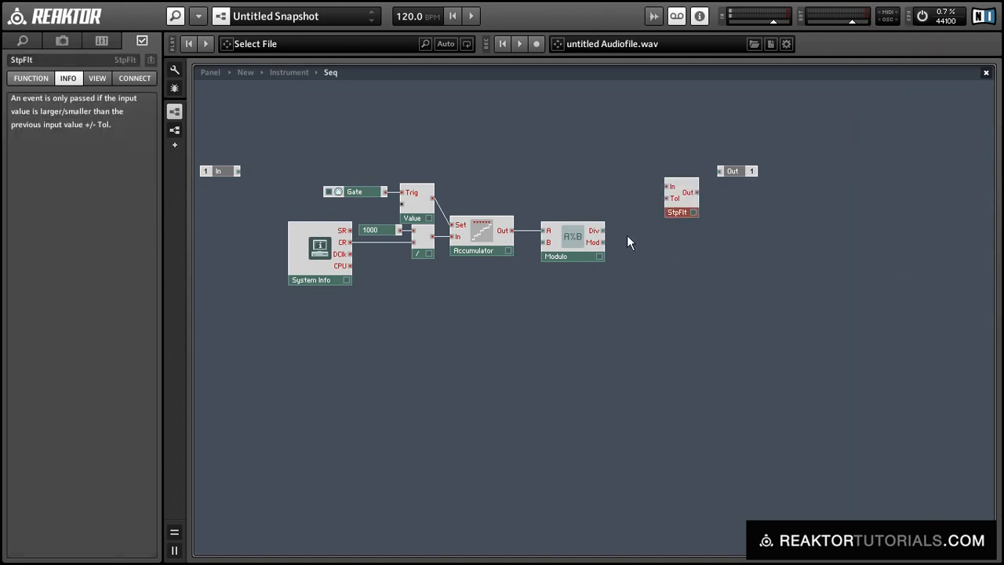
{"action": "left_click_drag", "start_coordinate": [597, 233], "coordinate": [698, 234]}
{"action": "left_click", "coordinate": [680, 271]}
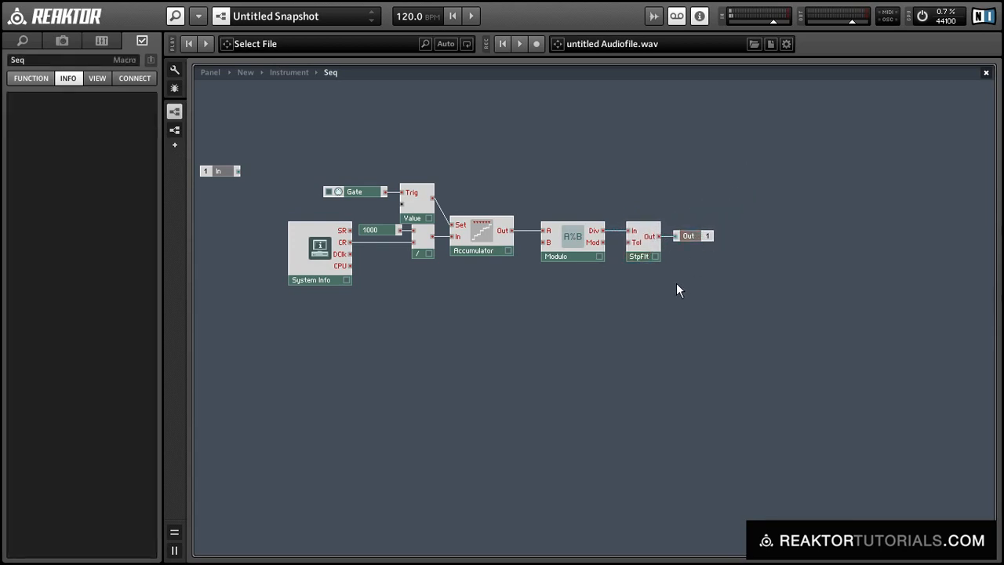
- Shift the connected module group, from the System Info and Gate modules through the Out terminal, up and to the right
{"action": "left_click_drag", "start_coordinate": [276, 139], "coordinate": [700, 345]}
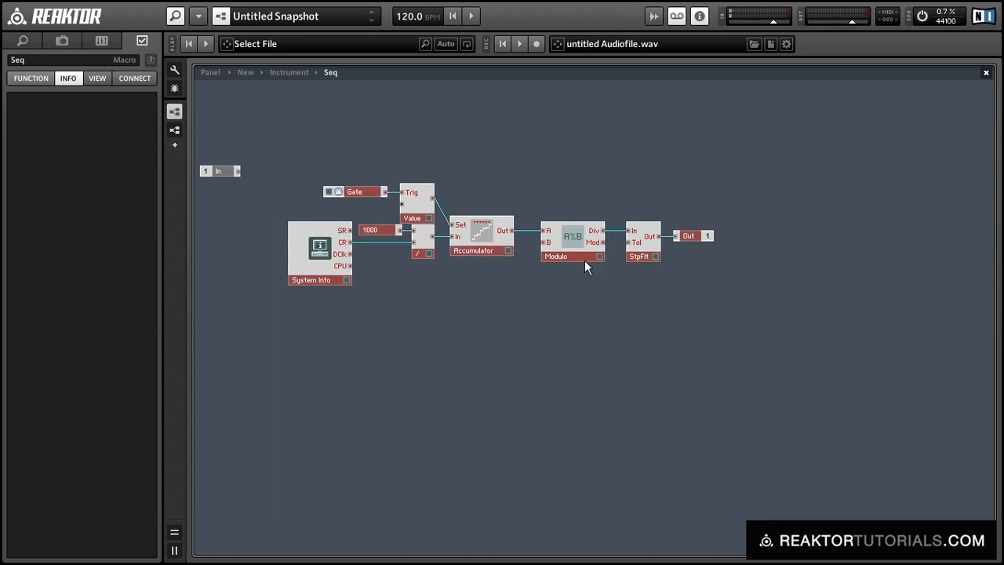
{"action": "left_click_drag", "start_coordinate": [585, 260], "coordinate": [625, 219]}
{"action": "left_click", "coordinate": [482, 257]}
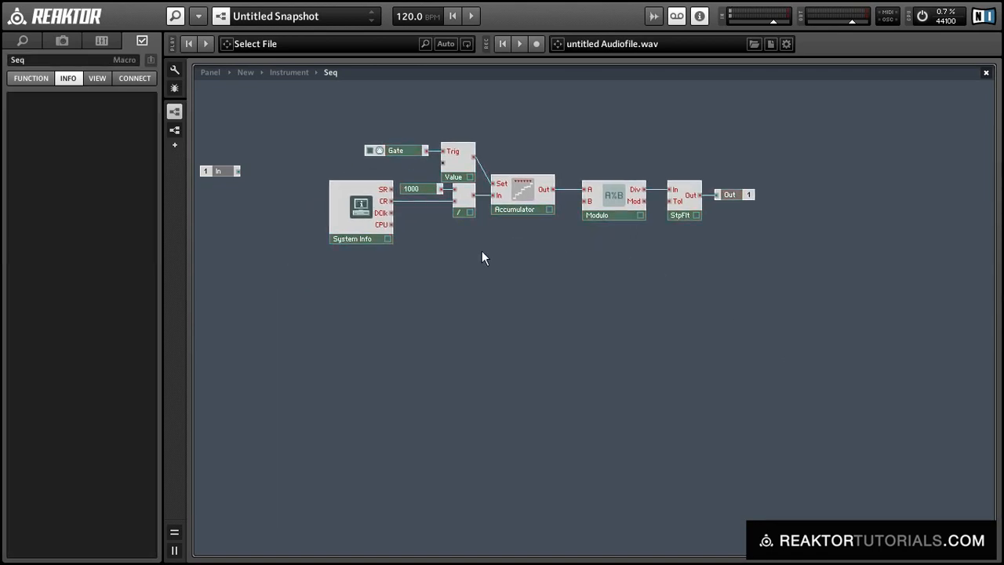
- Insert a Tempo Info module below the System Info module
{"action": "right_click", "coordinate": [358, 282]}
{"action": "mouse_move", "coordinate": [400, 290]}
{"action": "mouse_move", "coordinate": [510, 476]}
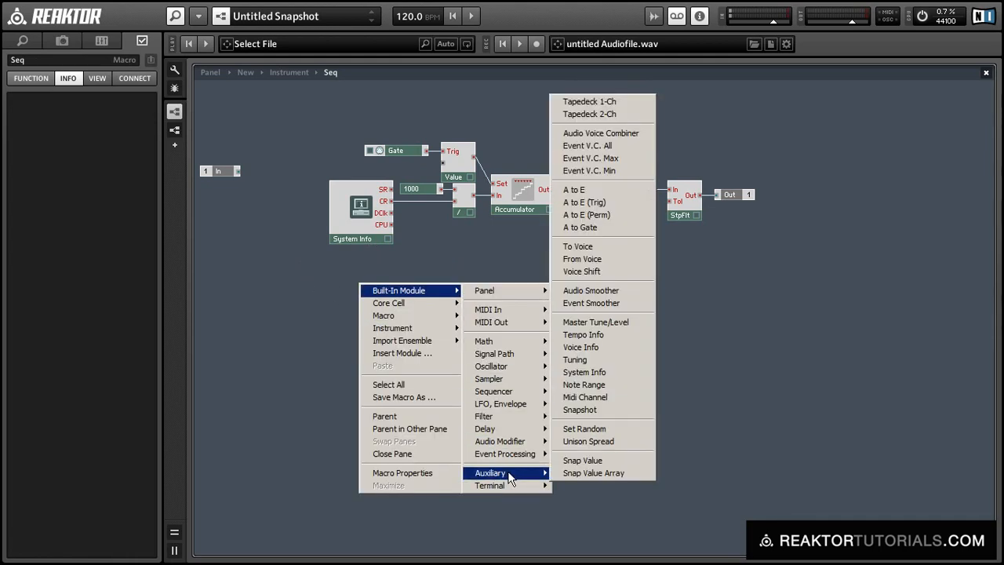
{"action": "left_click", "coordinate": [578, 331]}
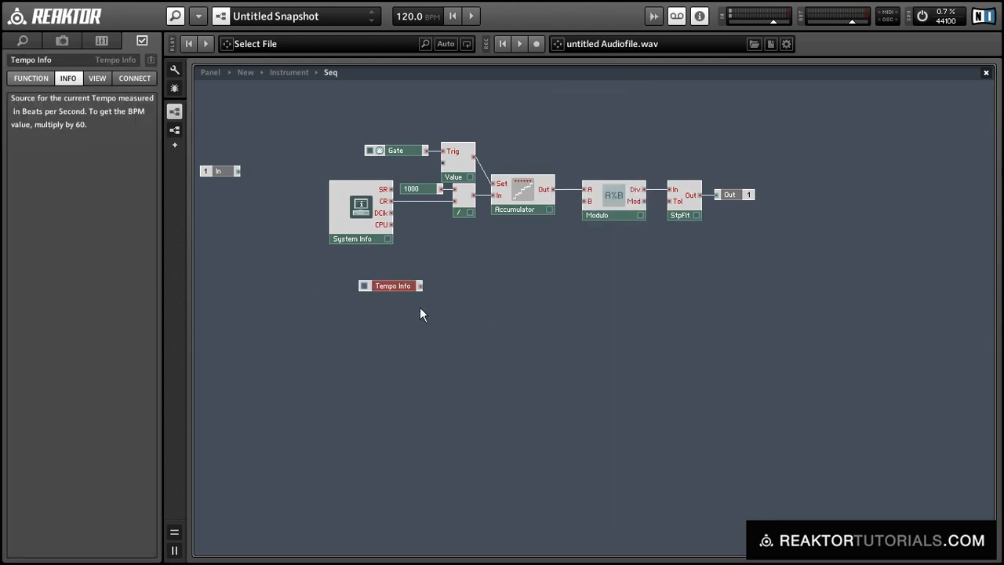
{"action": "left_click_drag", "start_coordinate": [386, 286], "coordinate": [381, 313]}
{"action": "left_click", "coordinate": [456, 261]}
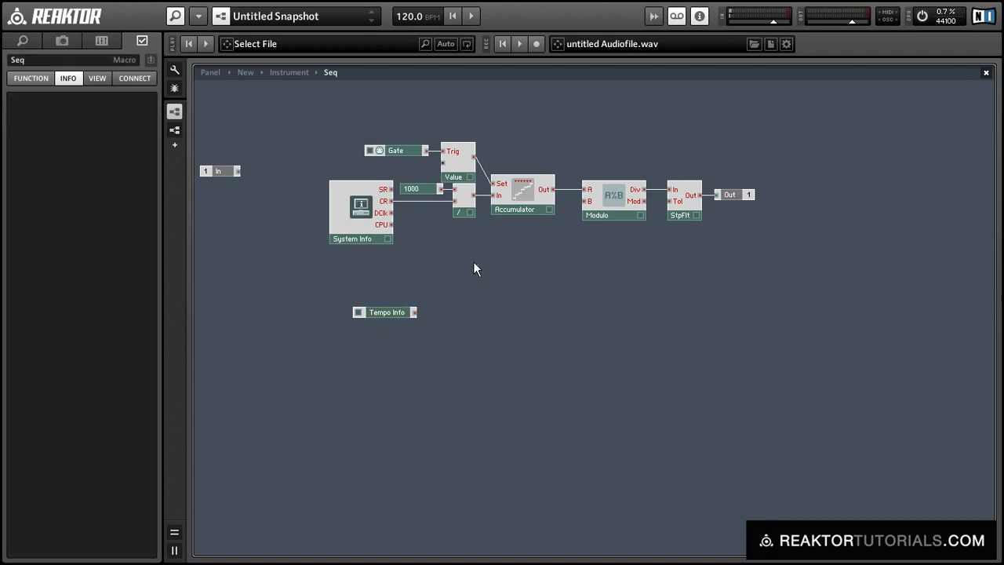
- Duplicate the 1000 constant and its Divide module beside Tempo Info, wiring Tempo Info to the copied divider's lower input
{"action": "left_click_drag", "start_coordinate": [473, 261], "coordinate": [415, 191]}
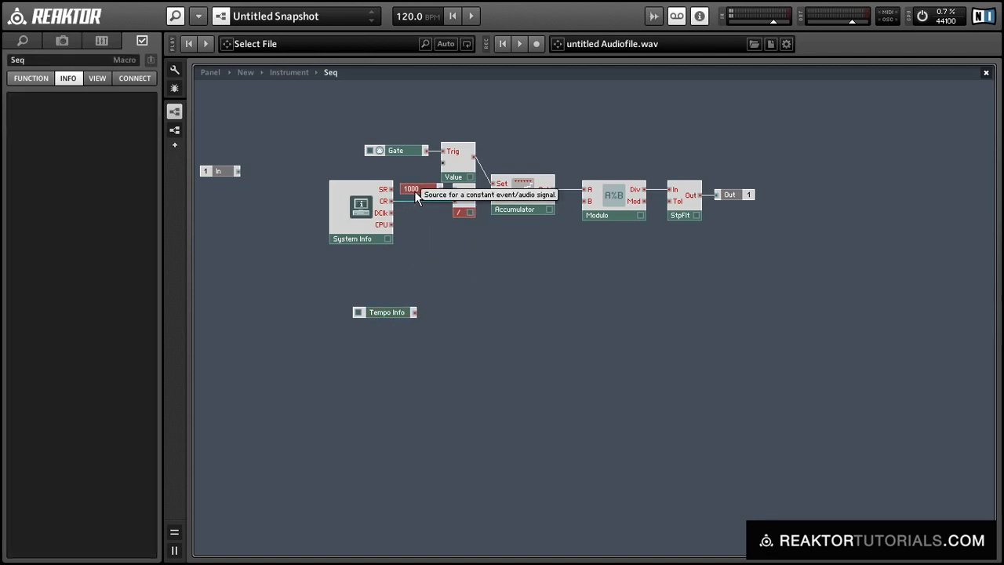
{"action": "key", "text": "ctrl+d"}
{"action": "left_click_drag", "start_coordinate": [543, 301], "coordinate": [435, 321]}
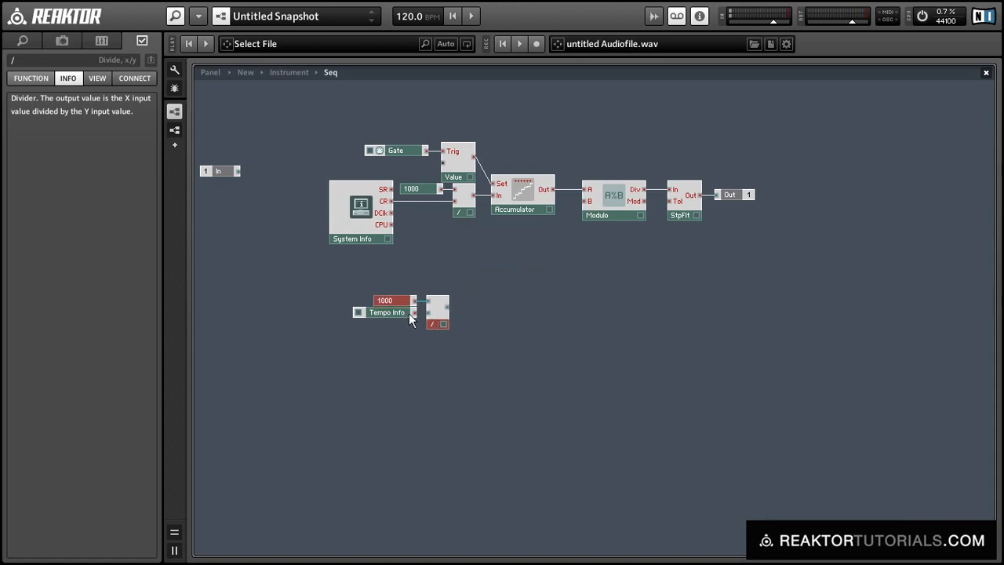
{"action": "left_click", "coordinate": [381, 353]}
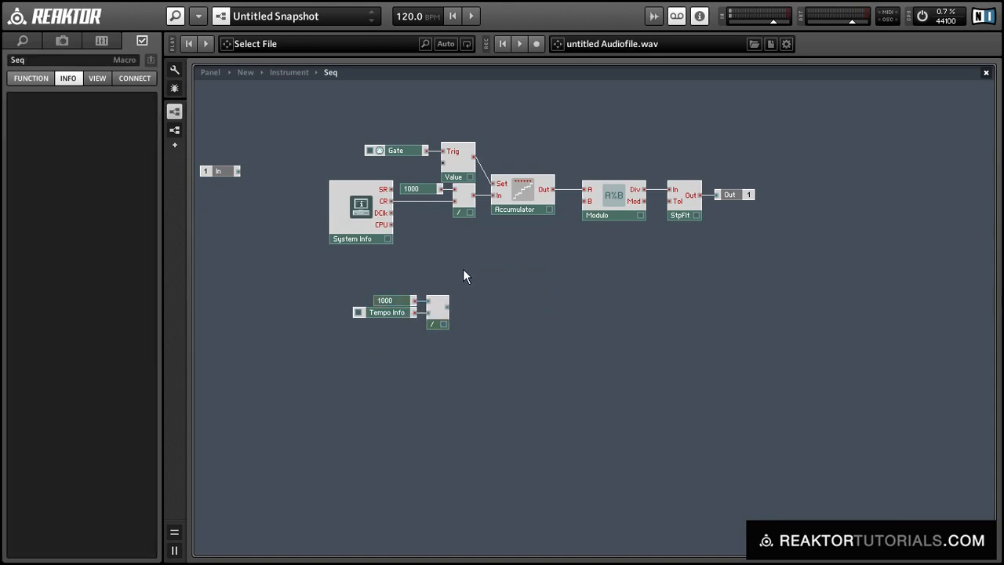
- Insert a Multiply module beside the tempo divider and wire the divider's output to its lower input
{"action": "right_click", "coordinate": [480, 271]}
{"action": "mouse_move", "coordinate": [541, 279]}
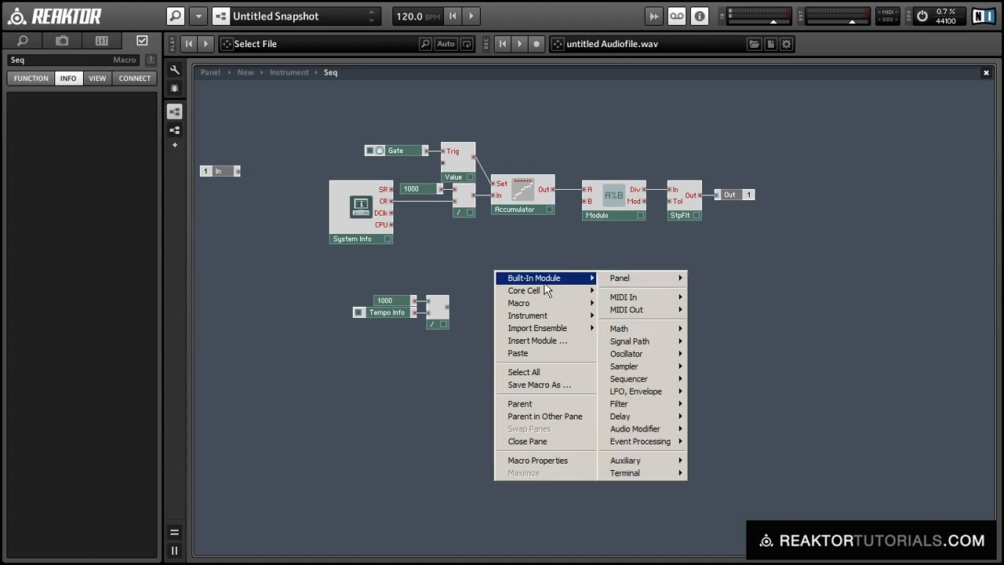
{"action": "mouse_move", "coordinate": [632, 329]}
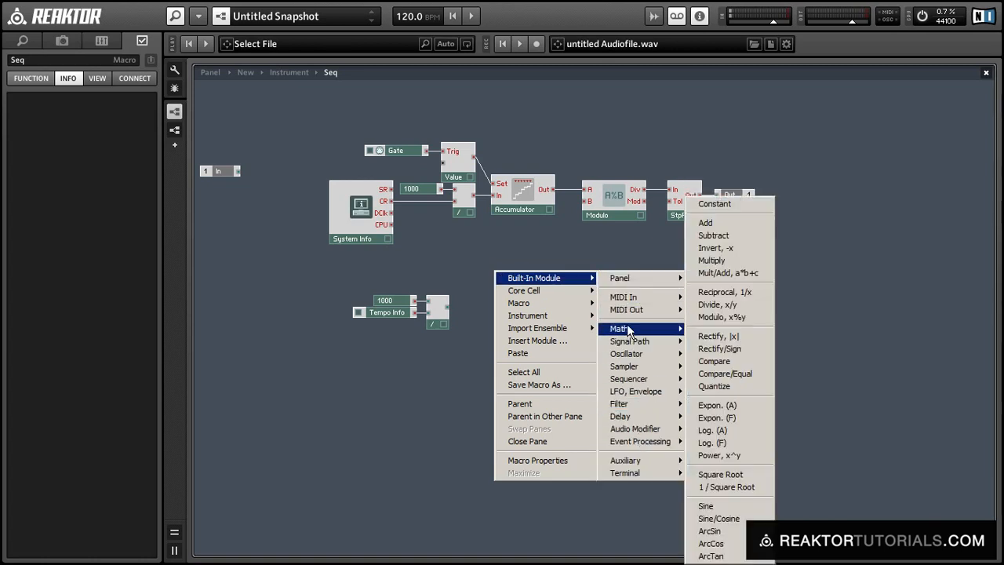
{"action": "left_click", "coordinate": [711, 259]}
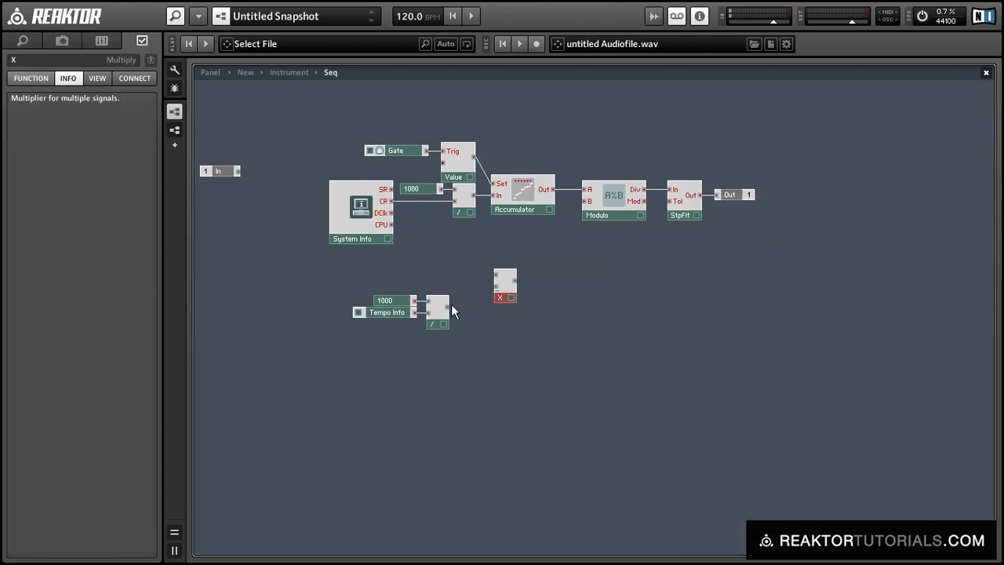
{"action": "left_click_drag", "start_coordinate": [451, 306], "coordinate": [496, 285]}
- Create a constant of 4 on the Multiply module's upper input, and tighten both modules' placement around the tempo divider
{"action": "right_click", "coordinate": [497, 278]}
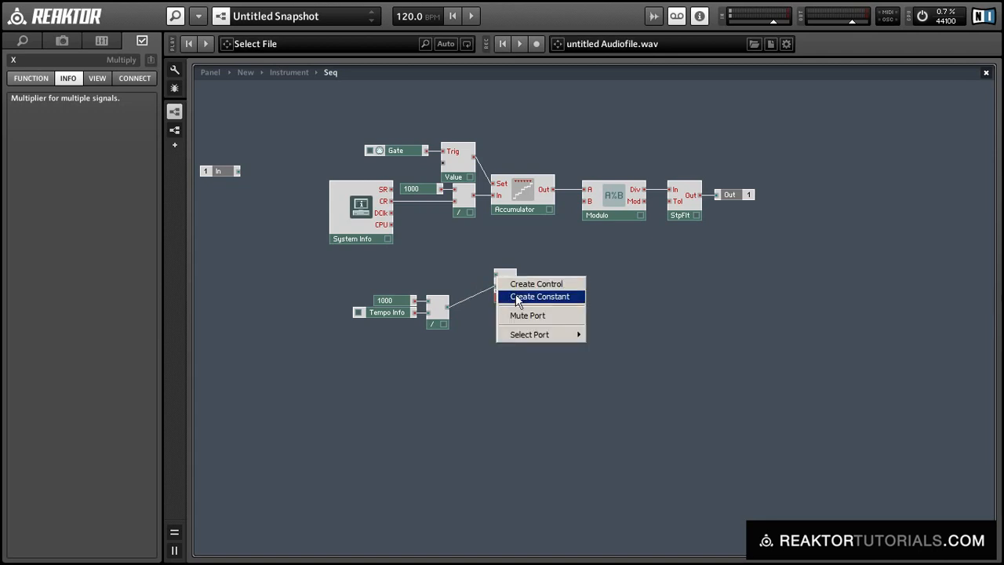
{"action": "left_click", "coordinate": [518, 298]}
{"action": "left_click", "coordinate": [26, 59]}
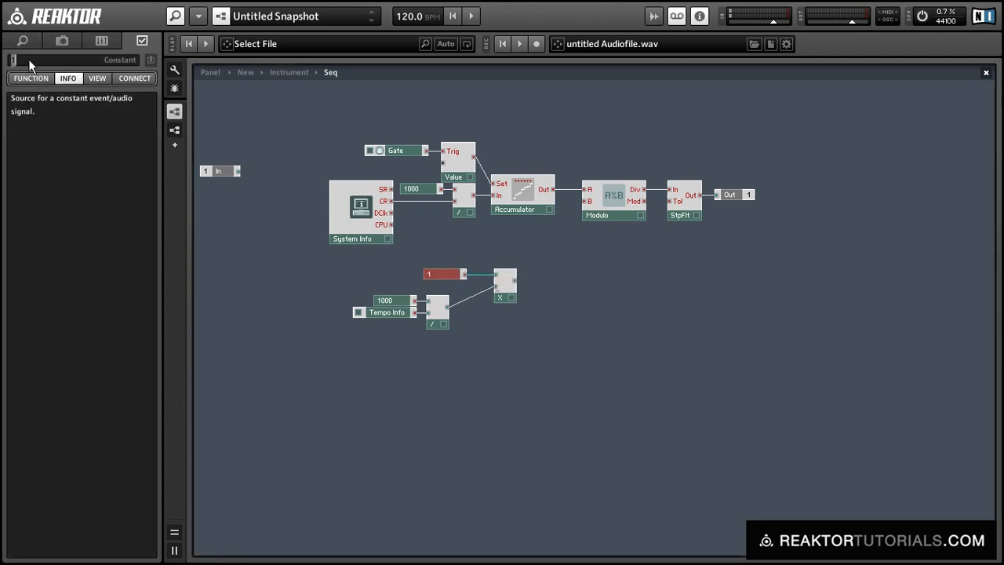
{"action": "type", "text": "4"}
{"action": "left_click", "coordinate": [342, 240]}
{"action": "left_click_drag", "start_coordinate": [435, 276], "coordinate": [388, 288]}
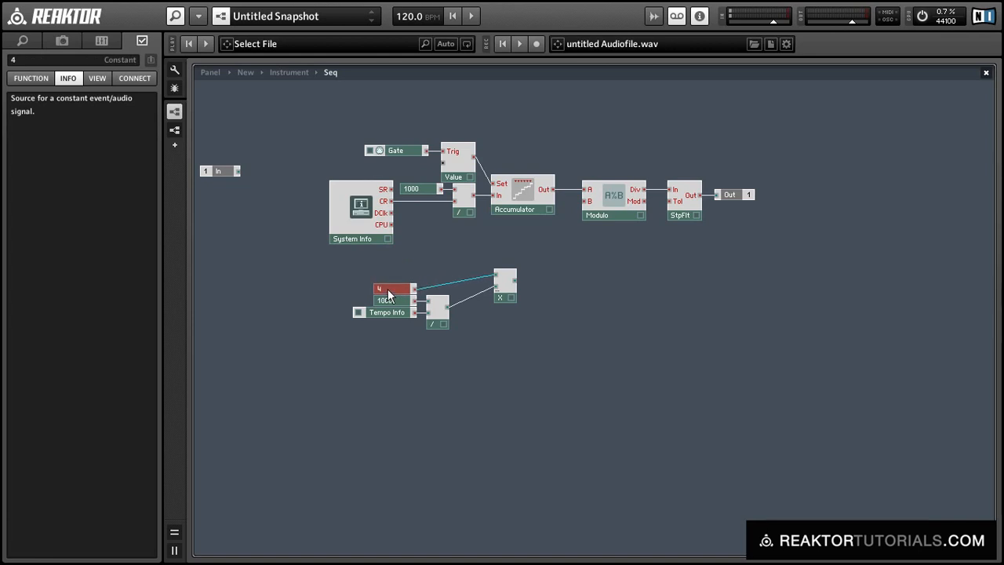
{"action": "left_click_drag", "start_coordinate": [510, 292], "coordinate": [478, 306]}
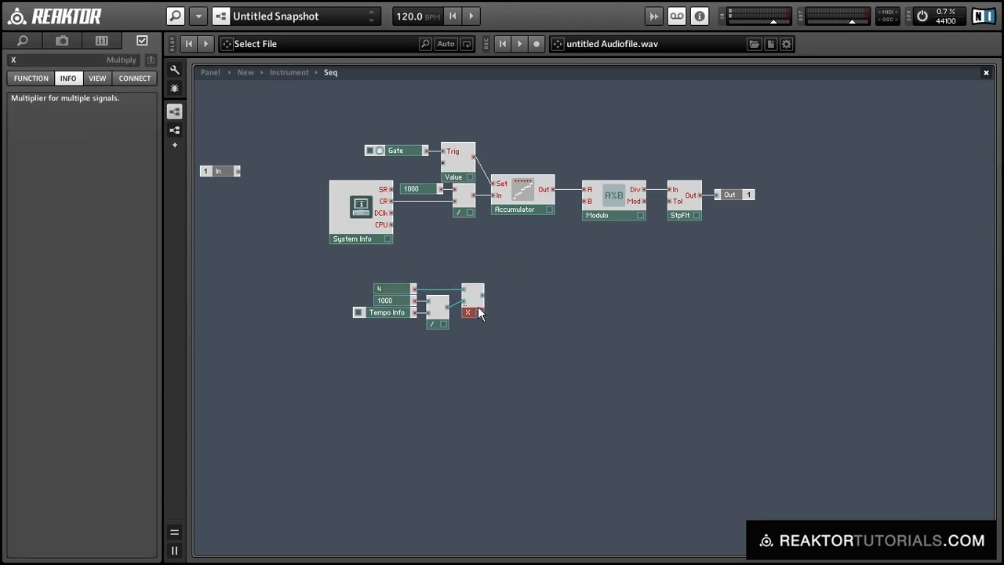
{"action": "left_click", "coordinate": [346, 270]}
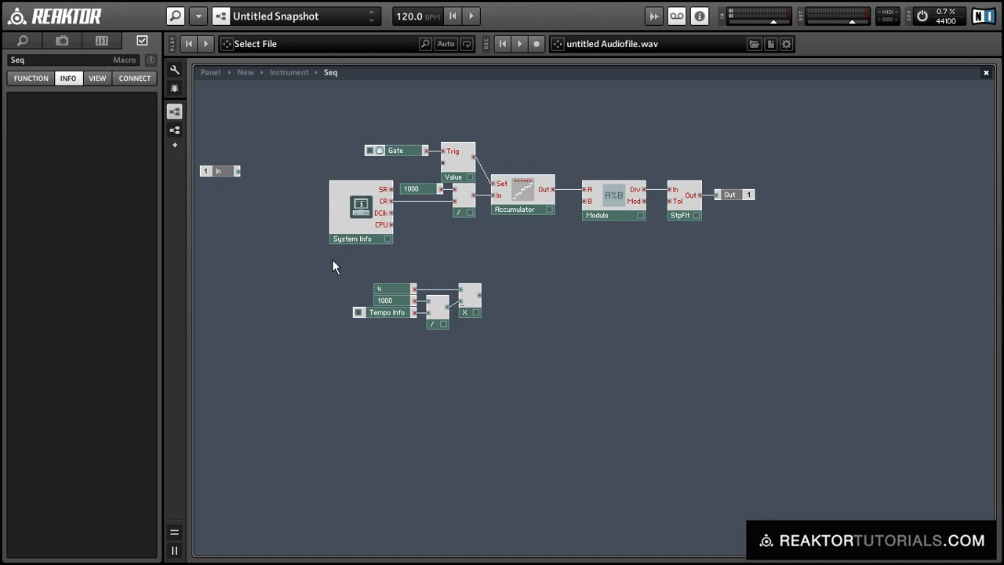
- Insert a Selector module with a minimum of 8 ports and place it below the tempo modules
{"action": "right_click", "coordinate": [513, 260]}
{"action": "mouse_move", "coordinate": [523, 271]}
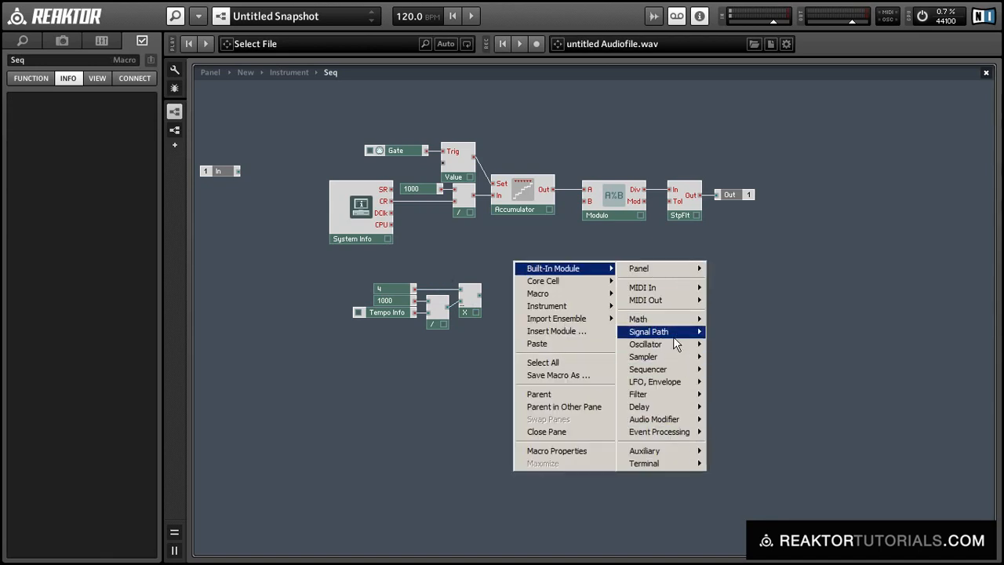
{"action": "mouse_move", "coordinate": [673, 338]}
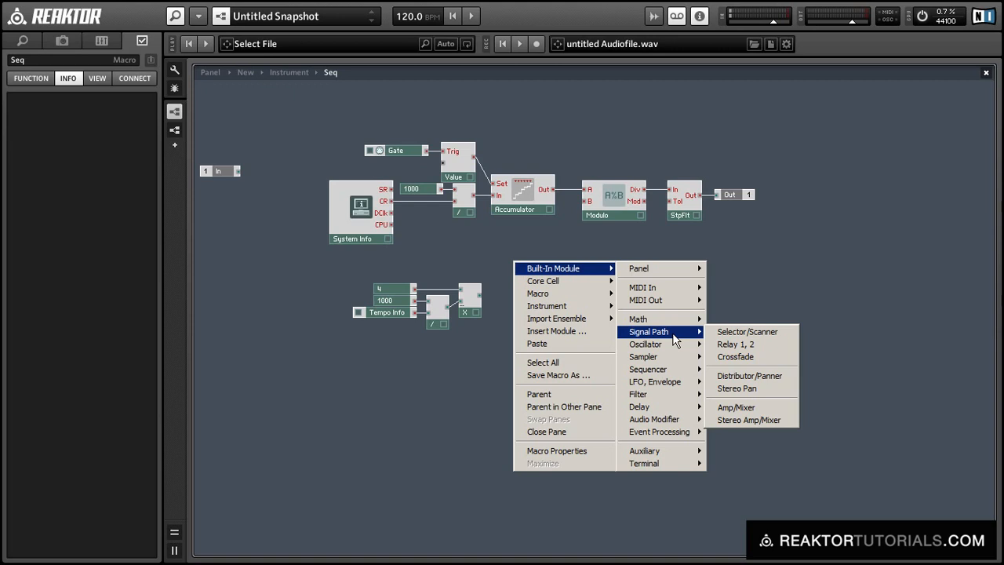
{"action": "left_click", "coordinate": [725, 333]}
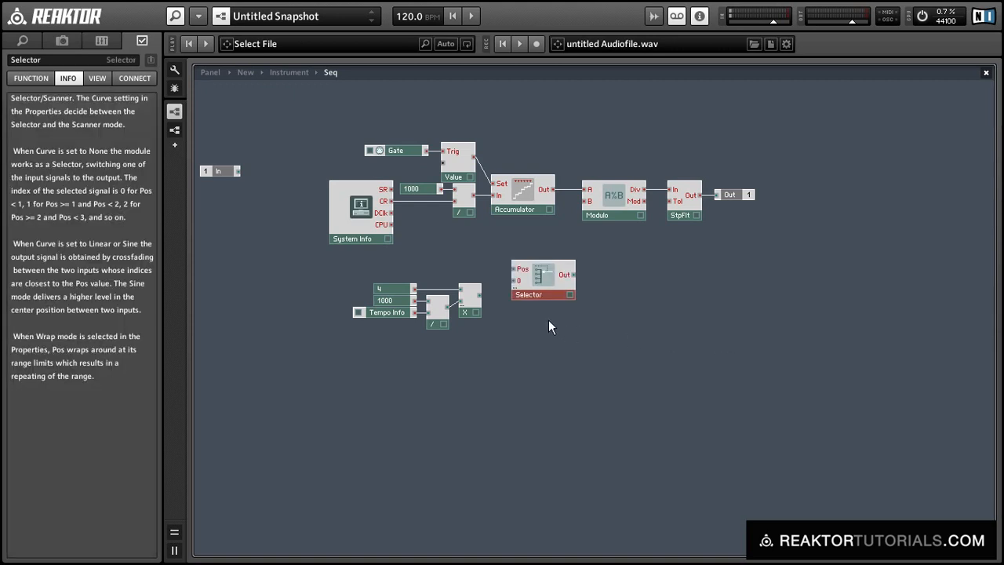
{"action": "left_click", "coordinate": [30, 78]}
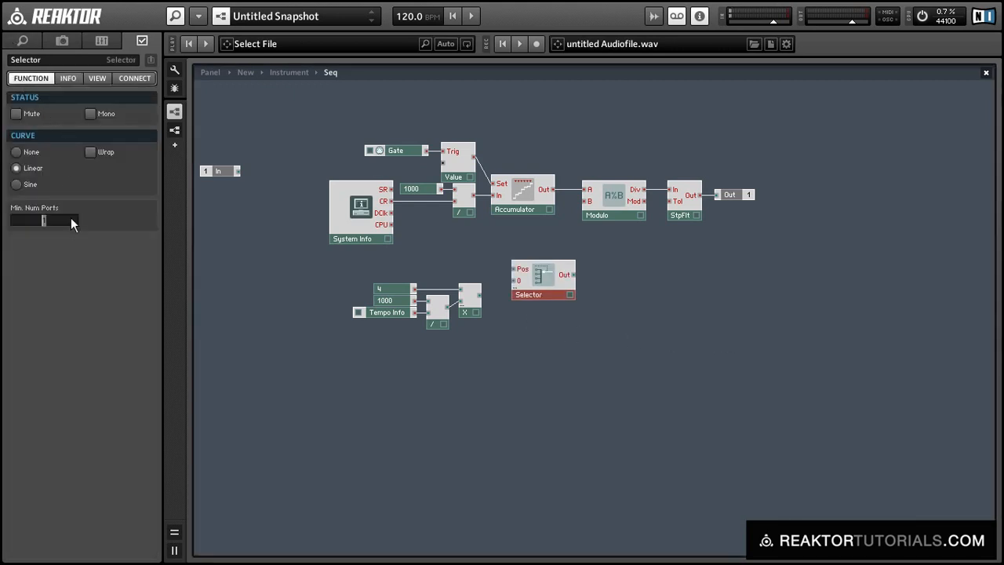
{"action": "type", "text": "8"}
{"action": "left_click", "coordinate": [551, 402]}
{"action": "left_click_drag", "start_coordinate": [549, 334], "coordinate": [483, 452]}
- Insert a second Multiply module, wire the first Multiply and the Selector output into it, and connect its output to Modulo's B port
{"action": "right_click", "coordinate": [561, 345]}
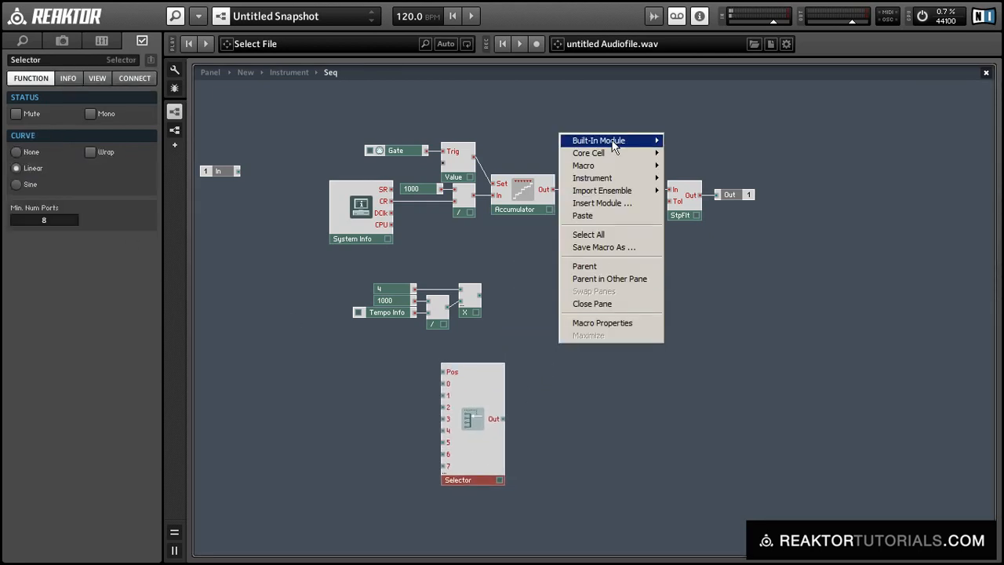
{"action": "mouse_move", "coordinate": [614, 146]}
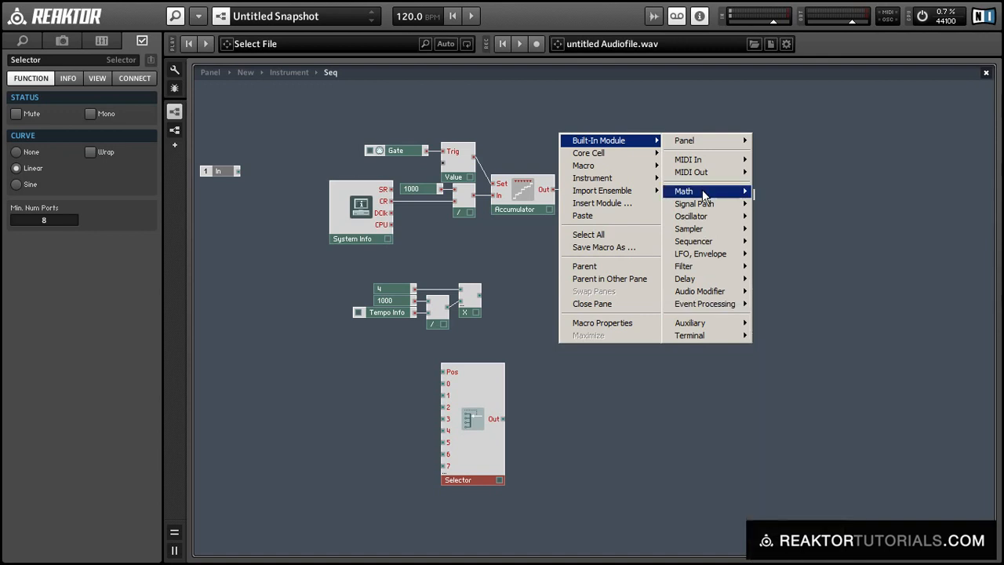
{"action": "mouse_move", "coordinate": [704, 195]}
{"action": "left_click", "coordinate": [808, 237]}
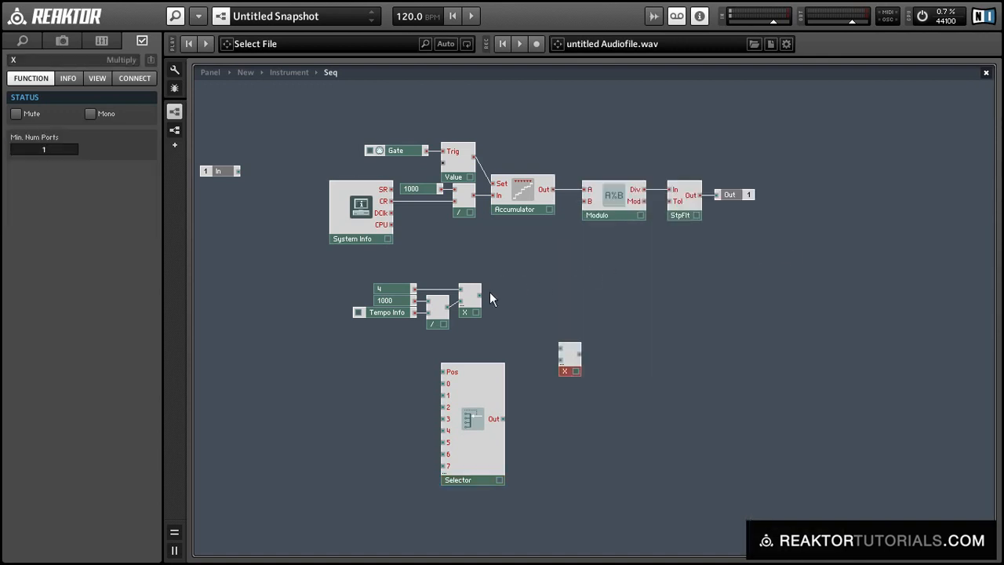
{"action": "left_click_drag", "start_coordinate": [478, 296], "coordinate": [560, 349]}
{"action": "left_click_drag", "start_coordinate": [505, 420], "coordinate": [584, 201]}
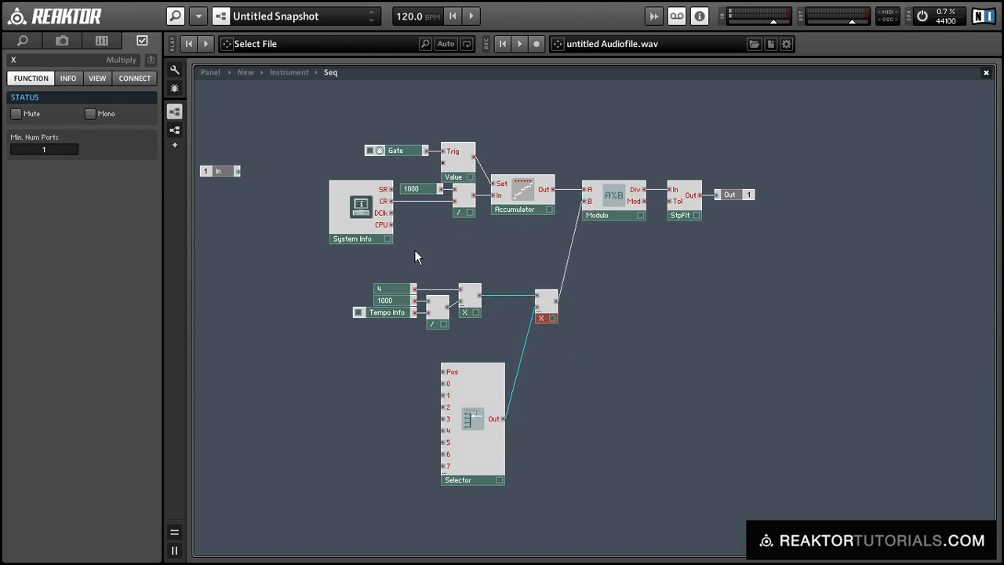
- Move the tempo calculation modules closer to the second Multiply, and shift them all down to just above the Selector
{"action": "mouse_move", "coordinate": [335, 275]}
{"action": "left_mouse_down"}
{"action": "mouse_move", "coordinate": [485, 333]}
{"action": "mouse_move", "coordinate": [499, 315]}
{"action": "left_mouse_up"}
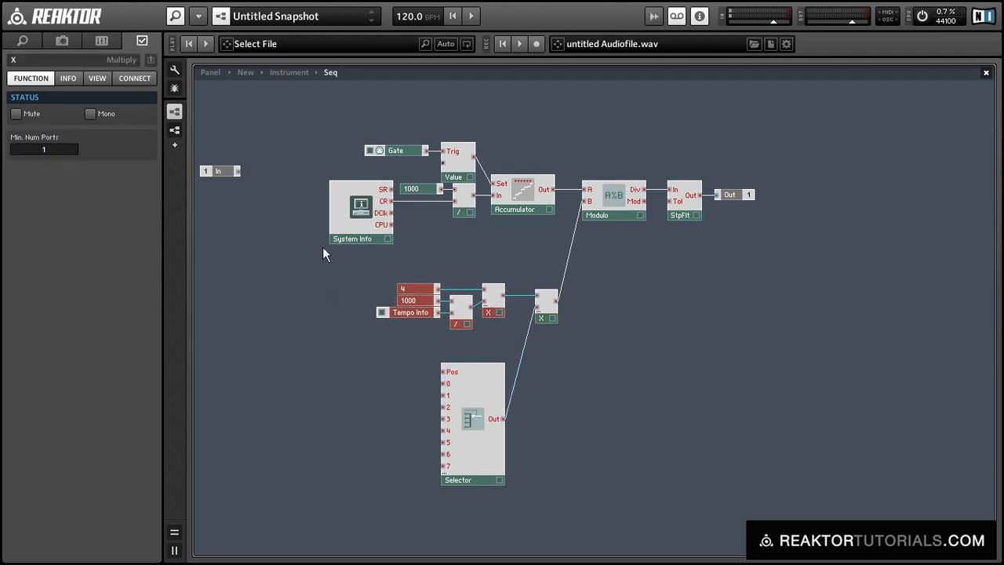
{"action": "mouse_move", "coordinate": [342, 265]}
{"action": "left_mouse_down"}
{"action": "mouse_move", "coordinate": [414, 277]}
{"action": "mouse_move", "coordinate": [525, 324]}
{"action": "mouse_move", "coordinate": [550, 317]}
{"action": "mouse_move", "coordinate": [541, 353]}
{"action": "left_mouse_up"}
{"action": "left_click", "coordinate": [537, 386]}
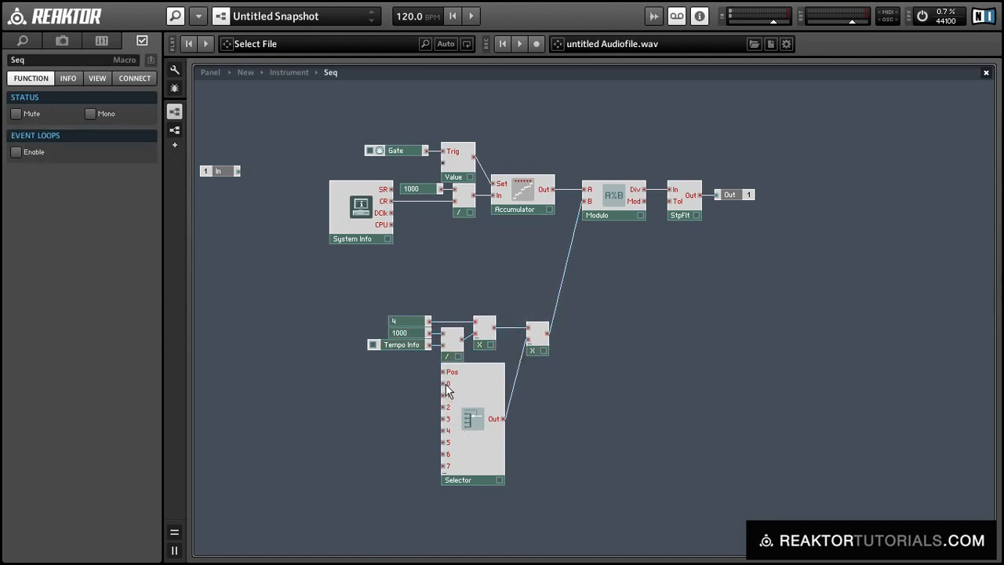
- Create a constant on the Selector's port 0 and set its value to 1
{"action": "right_click", "coordinate": [445, 384]}
{"action": "left_click", "coordinate": [474, 405]}
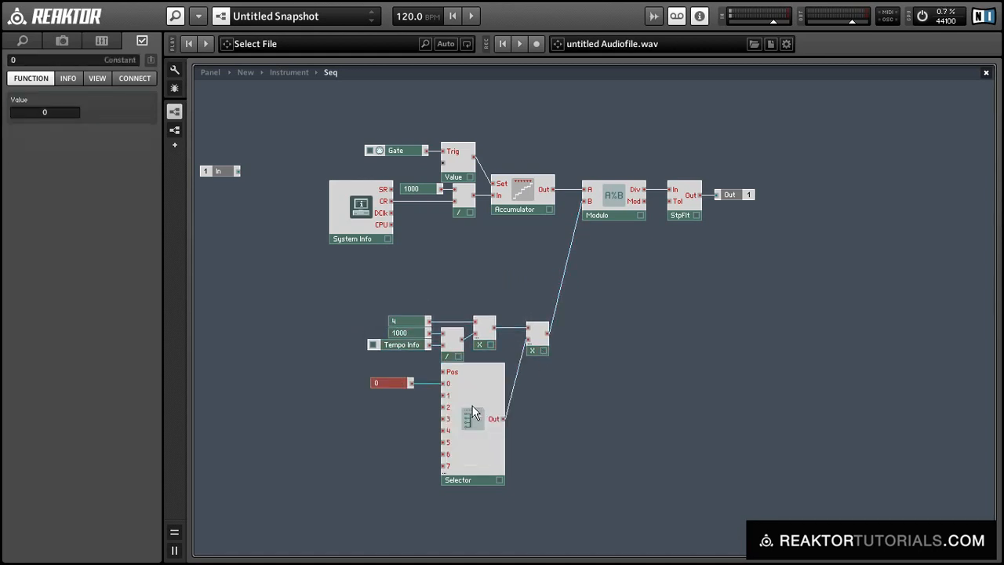
{"action": "type", "text": "1"}
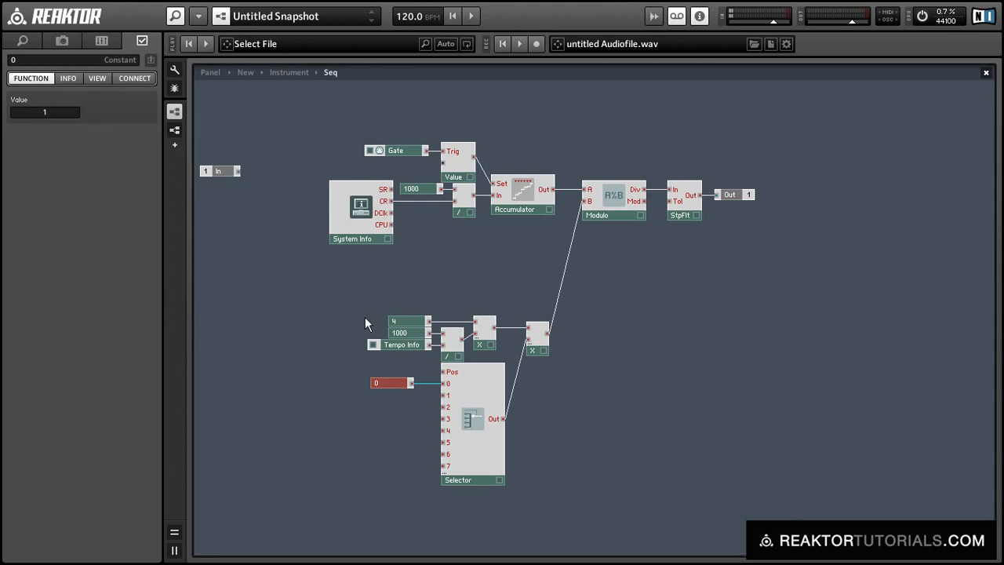
{"action": "left_click", "coordinate": [365, 317]}
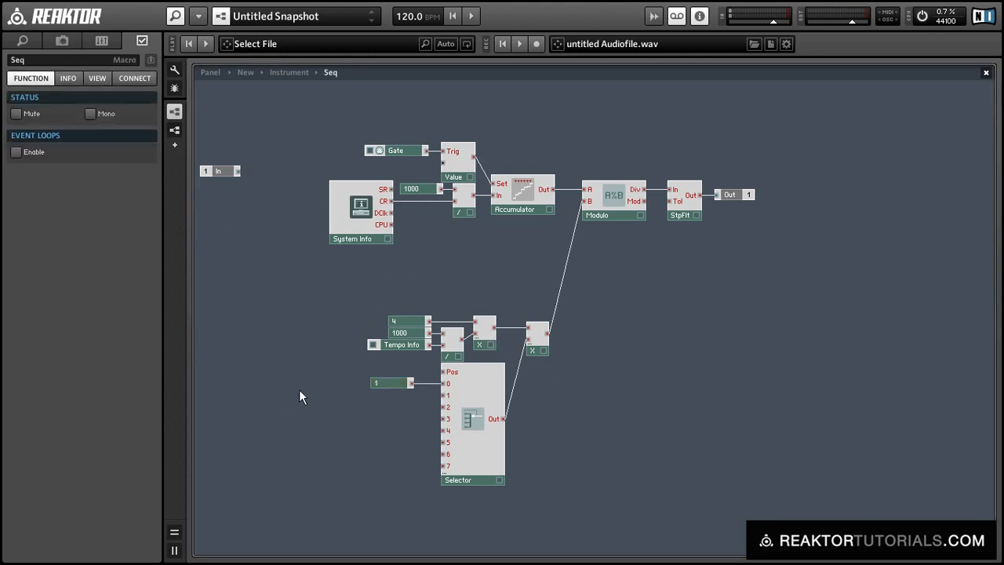
- Insert a Divide module to the left of the Selector and wire its output to the Selector's port 1
{"action": "right_click", "coordinate": [273, 330]}
{"action": "mouse_move", "coordinate": [306, 337]}
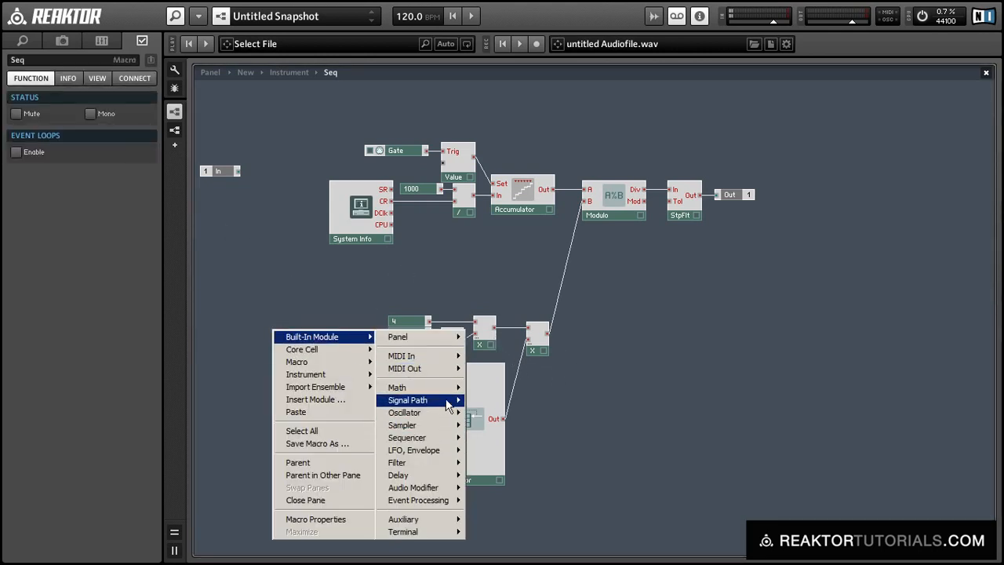
{"action": "mouse_move", "coordinate": [440, 386]}
{"action": "left_click", "coordinate": [525, 139]}
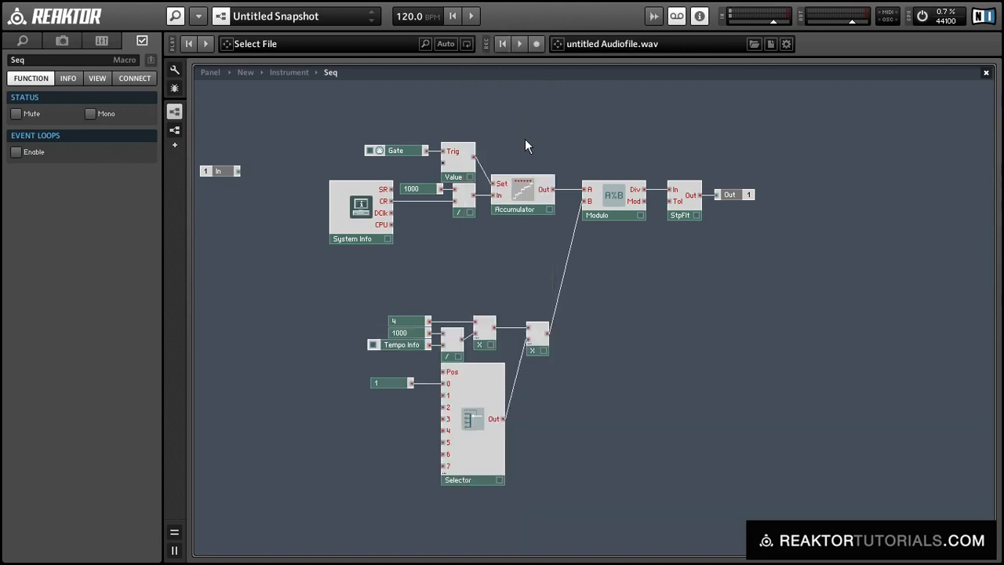
{"action": "left_click_drag", "start_coordinate": [292, 361], "coordinate": [445, 400]}
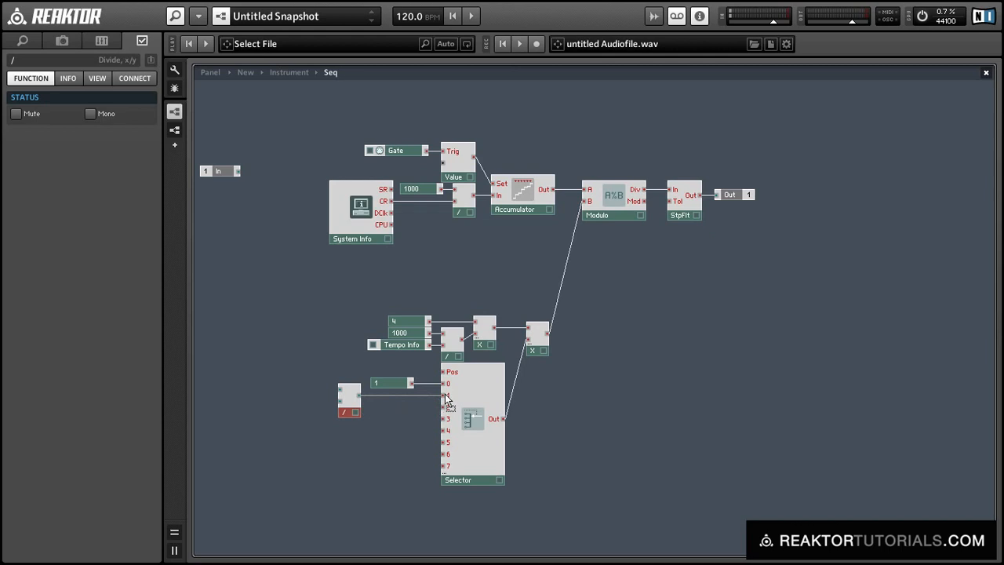
- Create constants on both inputs of the new Divide module and set the upper one to 1
{"action": "right_click", "coordinate": [342, 391]}
{"action": "left_click", "coordinate": [357, 411]}
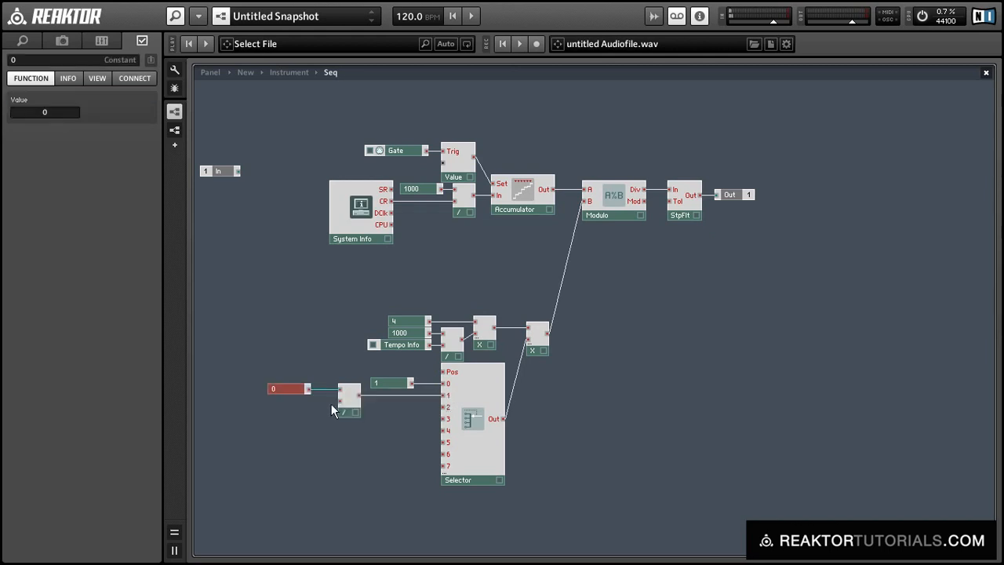
{"action": "right_click", "coordinate": [342, 402]}
{"action": "left_click", "coordinate": [369, 417]}
{"action": "left_click", "coordinate": [282, 389]}
{"action": "double_click", "coordinate": [16, 117]}
{"action": "type", "text": "1"}
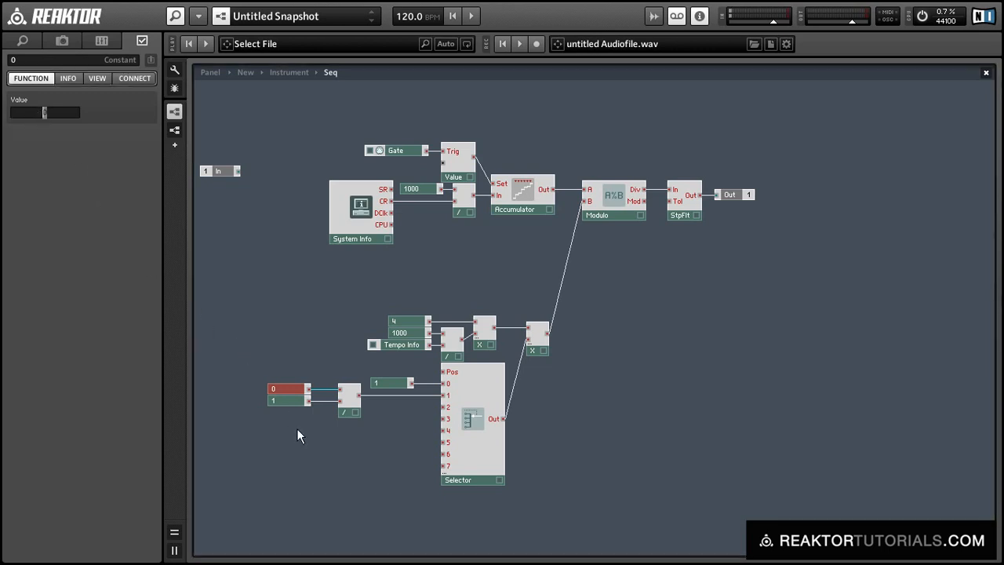
{"action": "key", "text": "Return"}
- Set the divider's lower constant to 2 and move both constants closer to the Divide module
{"action": "left_click", "coordinate": [277, 397]}
{"action": "double_click", "coordinate": [44, 112]}
{"action": "type", "text": "2"}
{"action": "left_click", "coordinate": [320, 461]}
{"action": "left_click_drag", "start_coordinate": [262, 374], "coordinate": [295, 397]}
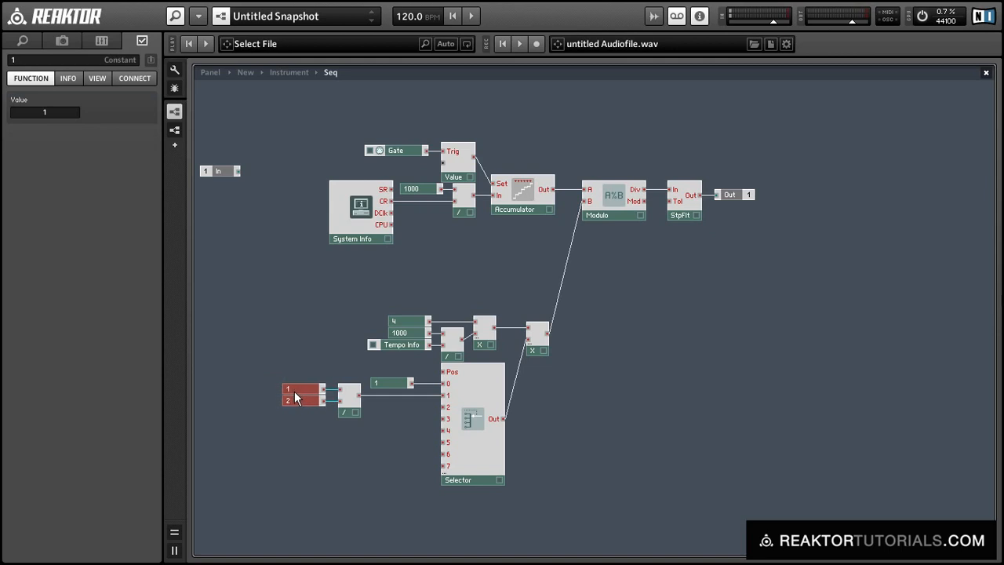
- Paste a copy of the Divide module and its two constants below the original, offset the divider and wire it to the Selector's port 2
{"action": "left_click", "coordinate": [353, 413]}
{"action": "mouse_move", "coordinate": [362, 433]}
{"action": "left_mouse_down"}
{"action": "mouse_move", "coordinate": [304, 386]}
{"action": "mouse_move", "coordinate": [353, 434]}
{"action": "left_mouse_up"}
{"action": "left_click", "coordinate": [356, 447]}
{"action": "left_click", "coordinate": [351, 437]}
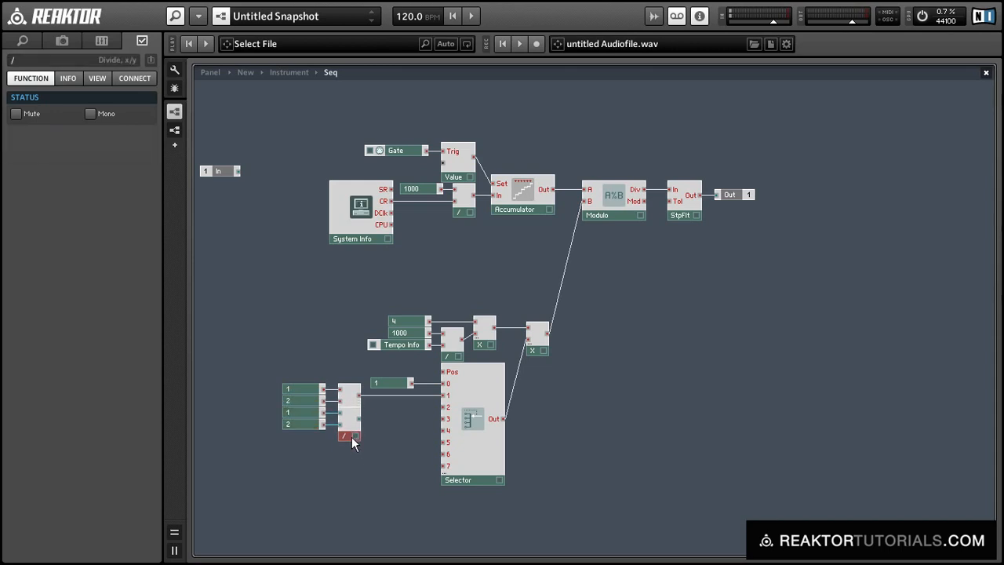
{"action": "left_click_drag", "start_coordinate": [372, 438], "coordinate": [444, 407]}
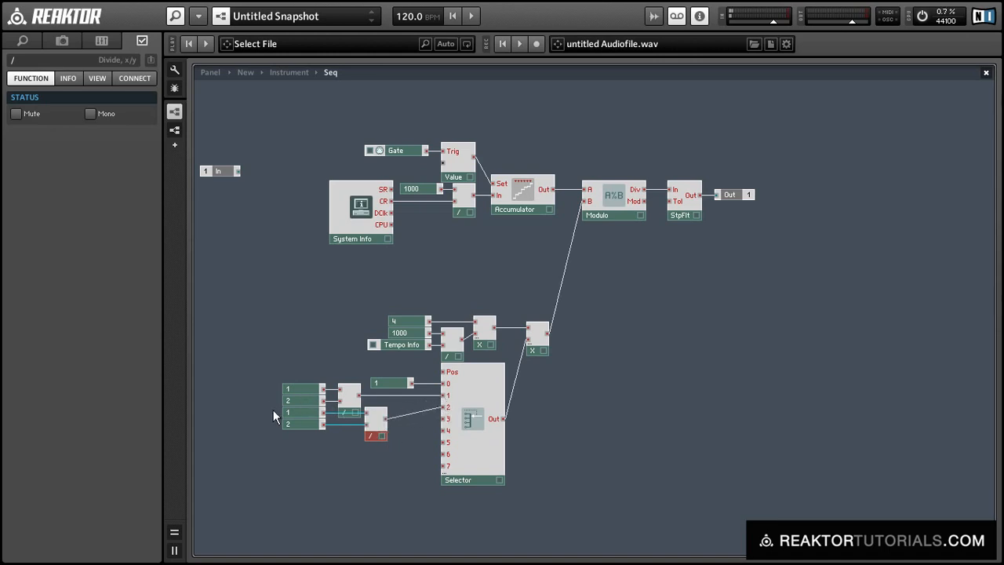
- Set the port 2 divider's upper constant to 3 and its lower constant to 8
{"action": "left_click", "coordinate": [300, 413]}
{"action": "double_click", "coordinate": [43, 112]}
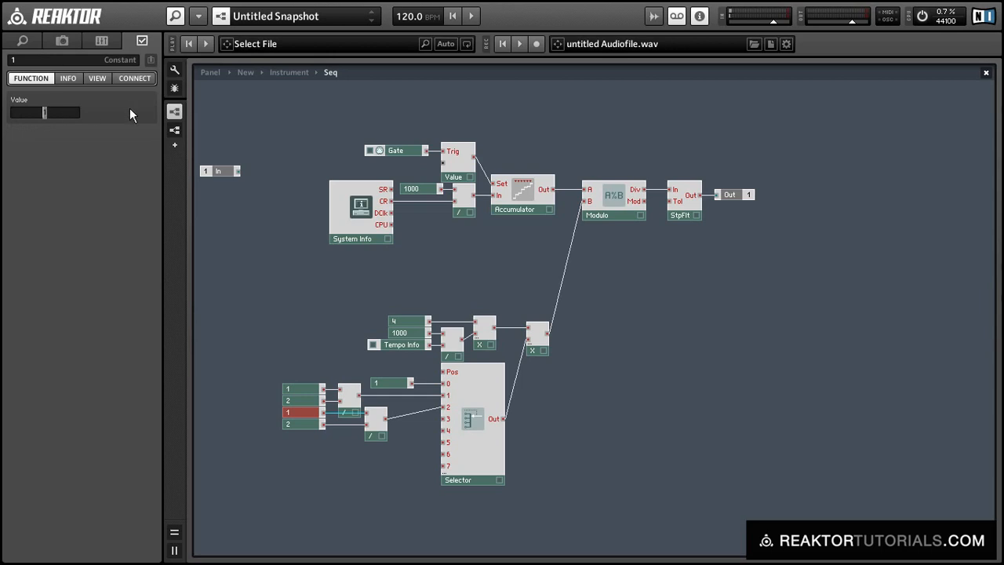
{"action": "type", "text": "3"}
{"action": "left_click", "coordinate": [302, 425]}
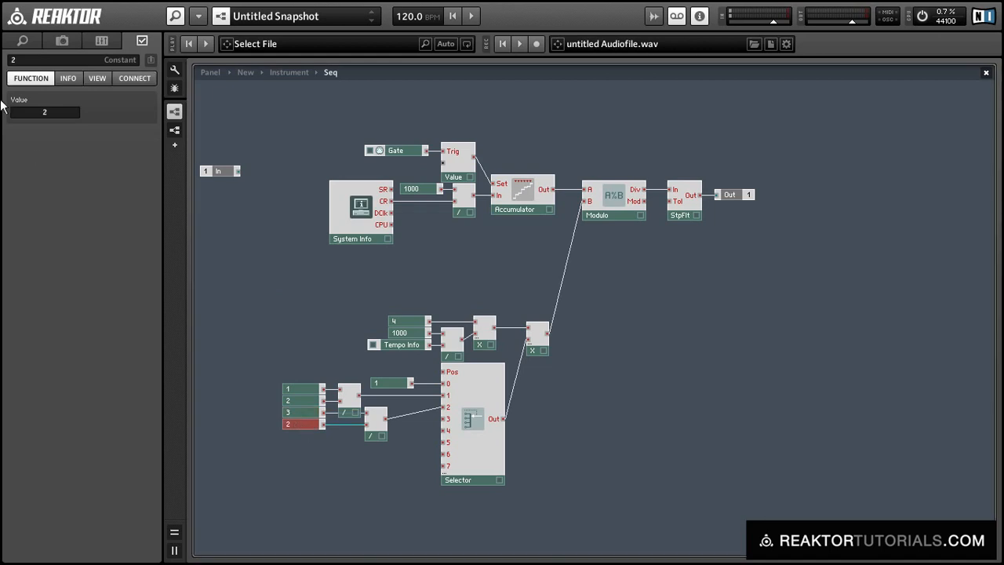
{"action": "double_click", "coordinate": [47, 113]}
{"action": "type", "text": "8"}
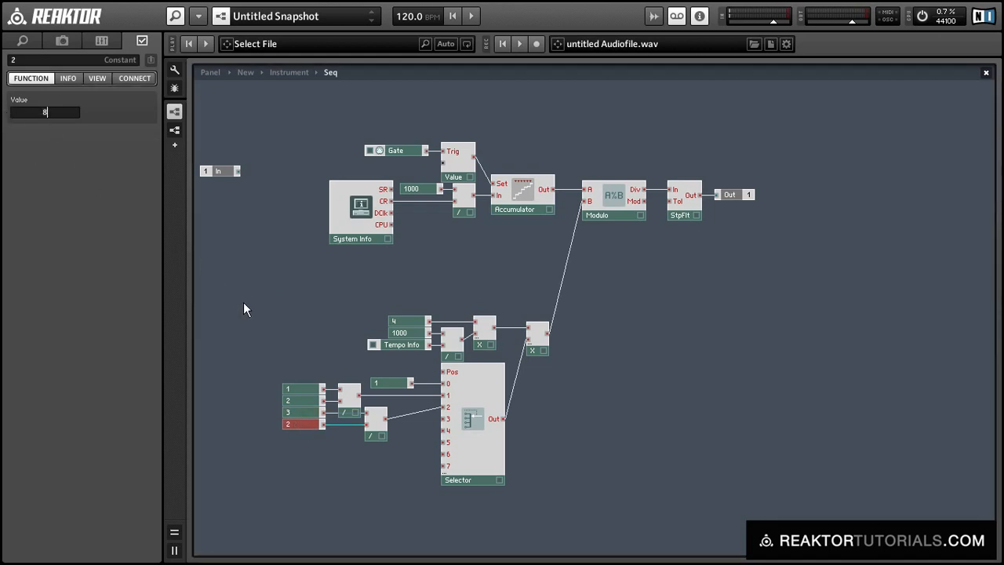
{"action": "left_click", "coordinate": [233, 317]}
- Move the tempo modules, Selector and dividers together up to just beneath the System Info module
{"action": "left_click_drag", "start_coordinate": [326, 343], "coordinate": [555, 476]}
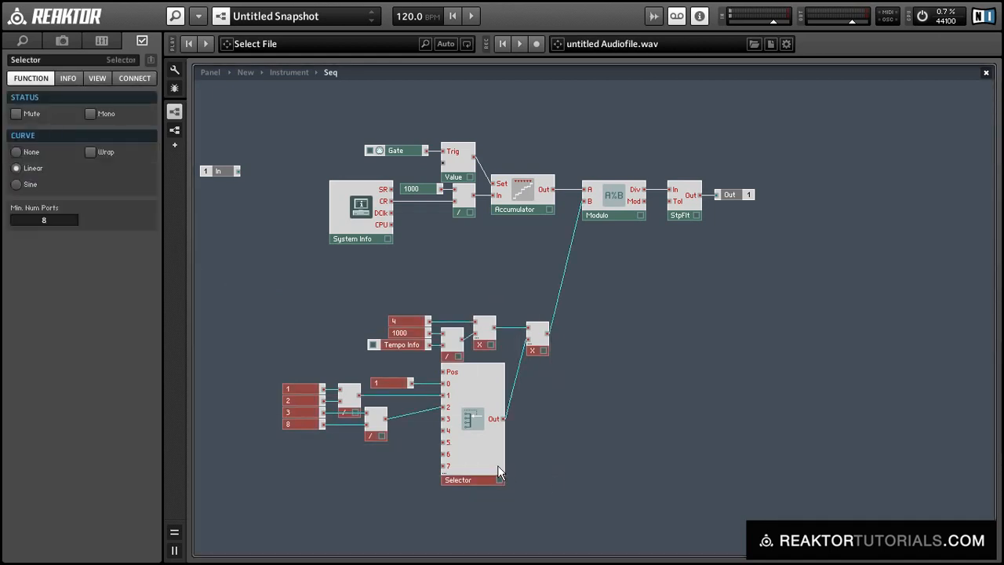
{"action": "left_click_drag", "start_coordinate": [497, 466], "coordinate": [505, 394]}
{"action": "left_click", "coordinate": [382, 401]}
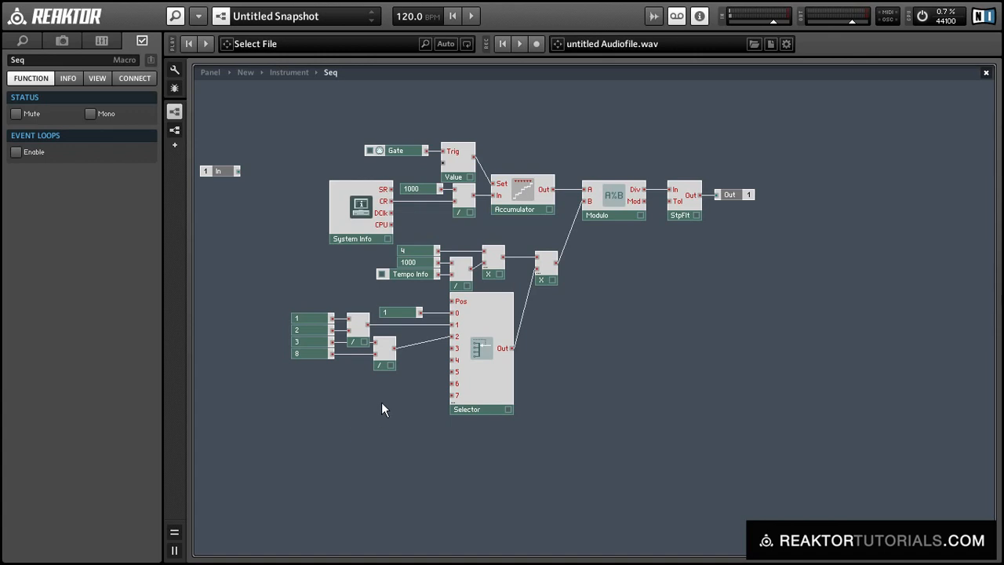
- Paste another divider with its constants under the stack, set the lower constant to 4 and wire it to the Selector's port 3
{"action": "key", "text": "ctrl+v"}
{"action": "left_click_drag", "start_coordinate": [400, 420], "coordinate": [312, 376]}
{"action": "left_click", "coordinate": [301, 365]}
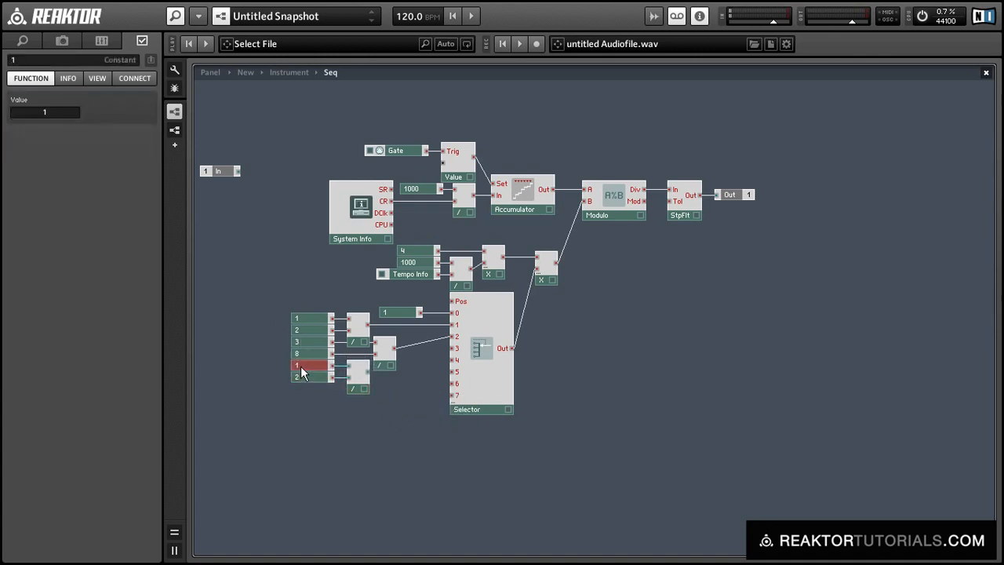
{"action": "double_click", "coordinate": [41, 113]}
{"action": "left_click", "coordinate": [306, 377]}
{"action": "double_click", "coordinate": [52, 112]}
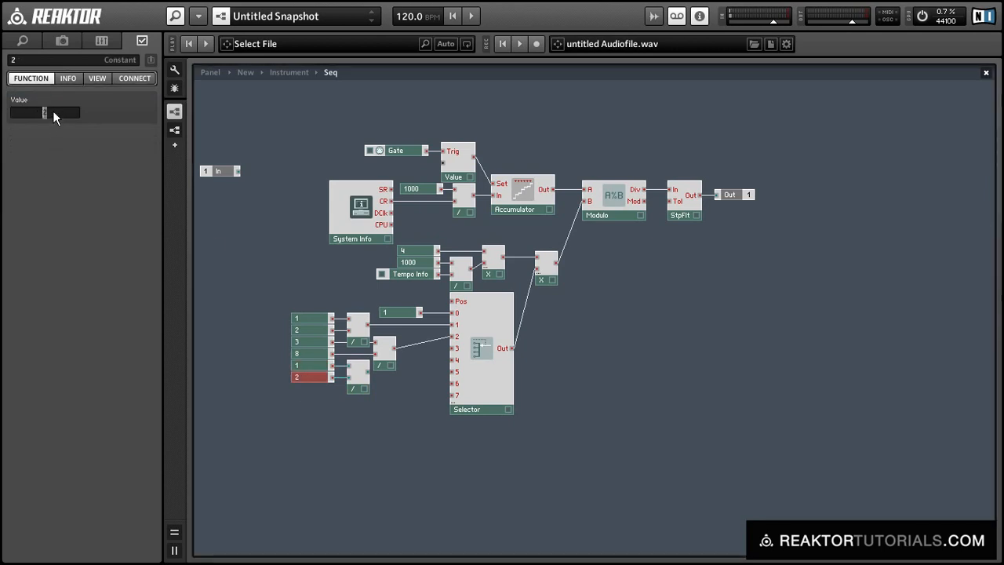
{"action": "type", "text": "4"}
{"action": "left_click", "coordinate": [263, 314]}
{"action": "left_click_drag", "start_coordinate": [388, 366], "coordinate": [452, 348]}
- Paste a further divider with its constants at the end of the stack and wire it to the Selector's port 4
{"action": "key", "text": "ctrl+v"}
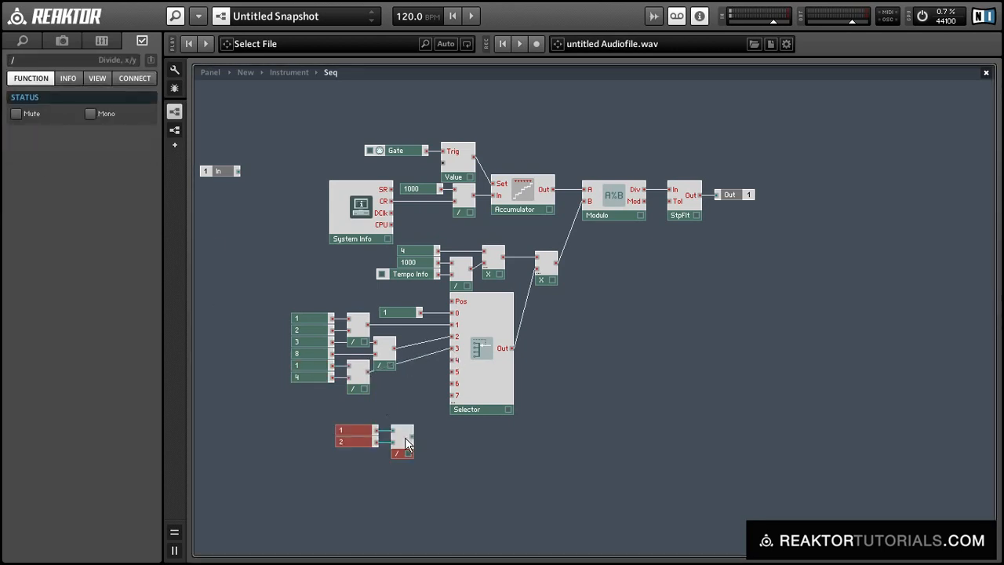
{"action": "left_click_drag", "start_coordinate": [401, 442], "coordinate": [453, 360]}
{"action": "left_click", "coordinate": [353, 403]}
- Set the port 4 divider's upper constant to 3 and its lower constant to 16
{"action": "left_click", "coordinate": [328, 389]}
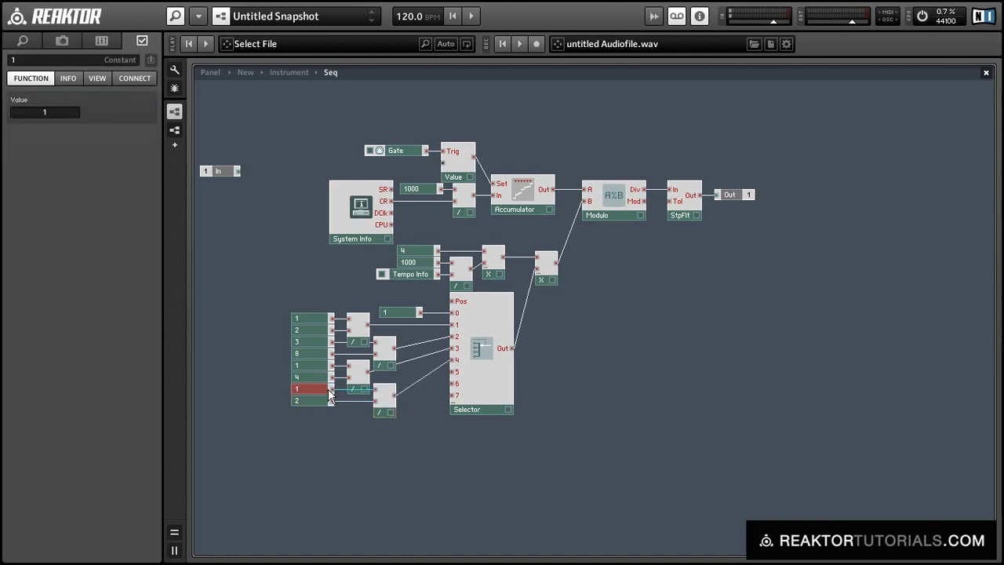
{"action": "double_click", "coordinate": [50, 112]}
{"action": "type", "text": "3"}
{"action": "left_click", "coordinate": [318, 400]}
{"action": "double_click", "coordinate": [45, 111]}
{"action": "type", "text": "16"}
{"action": "key", "text": "Return"}
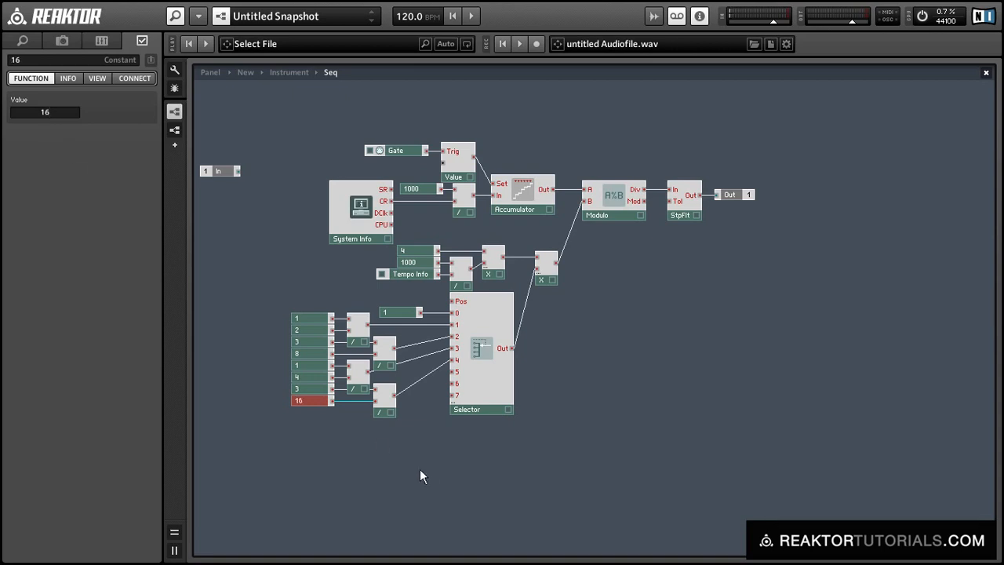
- Add a divider copy with its lower constant set to 8 under the stack and wire it to the Selector's port 5
{"action": "key", "text": "ctrl+v"}
{"action": "left_click_drag", "start_coordinate": [371, 447], "coordinate": [311, 420]}
{"action": "left_click", "coordinate": [311, 441]}
{"action": "left_click", "coordinate": [308, 425]}
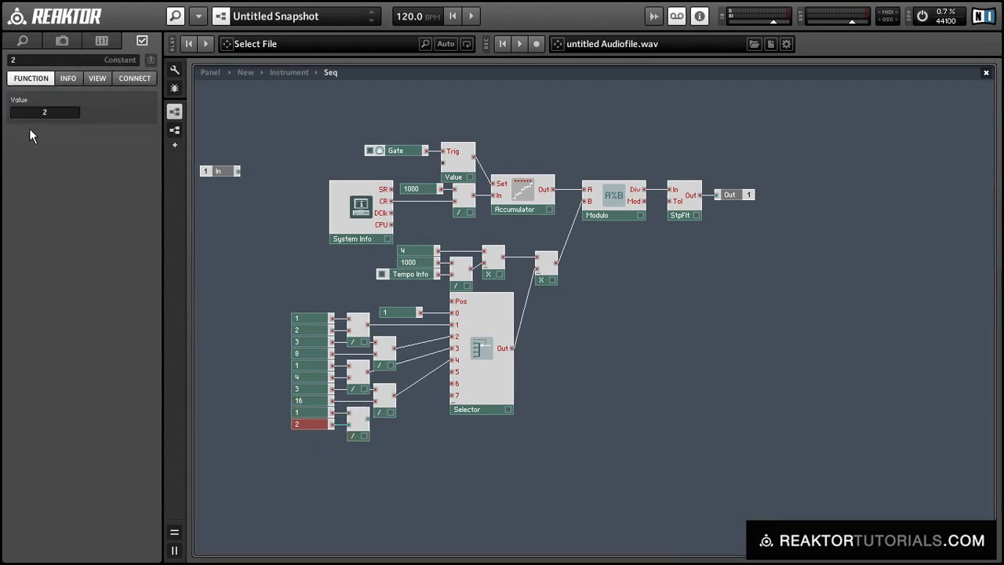
{"action": "double_click", "coordinate": [39, 114]}
{"action": "type", "text": "8"}
{"action": "left_click", "coordinate": [371, 433]}
{"action": "left_click_drag", "start_coordinate": [368, 418], "coordinate": [453, 383]}
- Add a divider copy with its lower constant set to 16 under the stack and wire it to the Selector's port 6
{"action": "key", "text": "ctrl+v"}
{"action": "left_click_drag", "start_coordinate": [410, 484], "coordinate": [385, 459]}
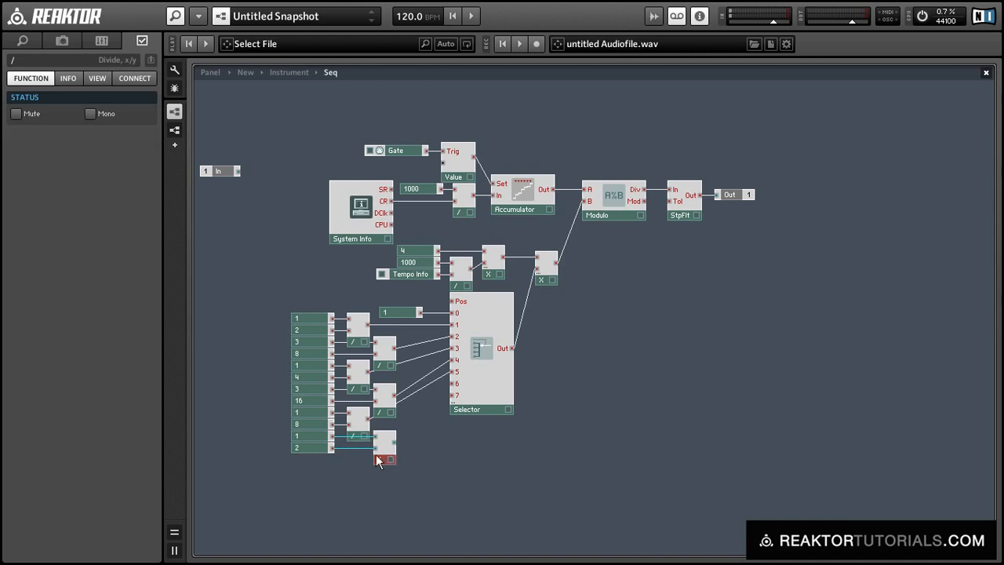
{"action": "left_click", "coordinate": [371, 458]}
{"action": "left_click", "coordinate": [312, 450]}
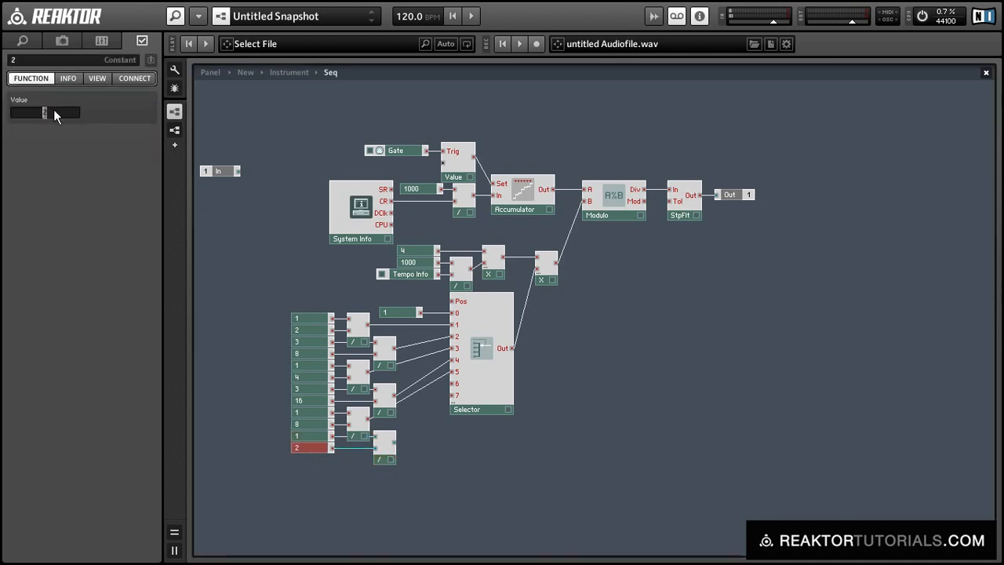
{"action": "type", "text": "16"}
{"action": "left_click", "coordinate": [403, 477]}
{"action": "left_click_drag", "start_coordinate": [393, 443], "coordinate": [452, 383]}
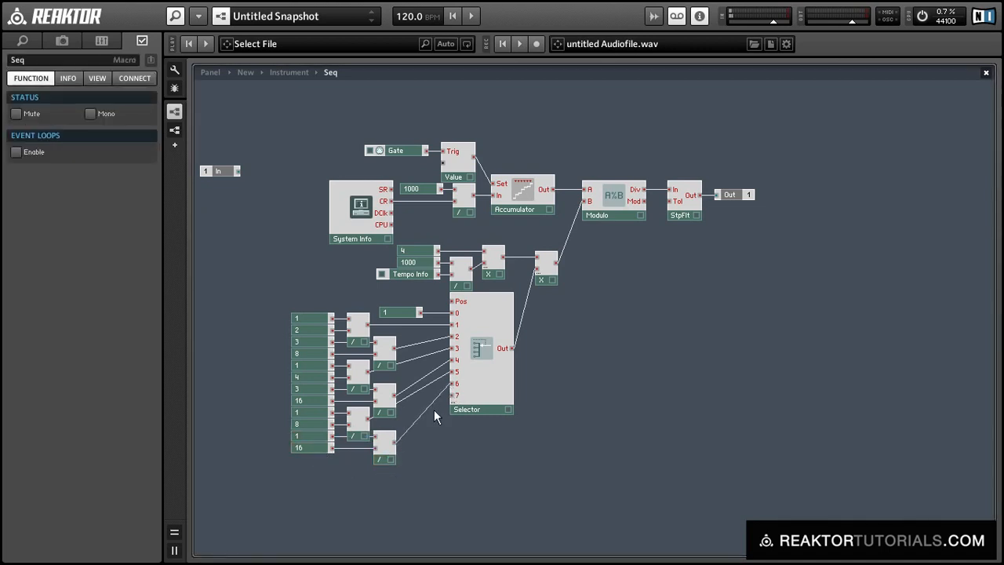
- Add a final divider copy with its lower constant set to 32 and wire it to the Selector's port 7
{"action": "key", "text": "ctrl+v"}
{"action": "left_click_drag", "start_coordinate": [434, 518], "coordinate": [304, 470]}
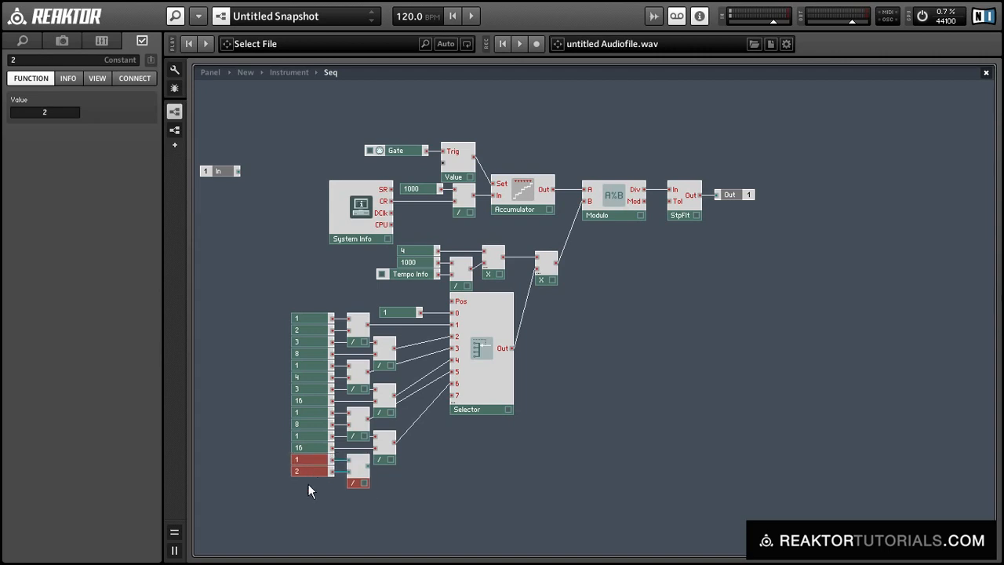
{"action": "left_click", "coordinate": [45, 111]}
{"action": "type", "text": "32"}
{"action": "left_click", "coordinate": [379, 475]}
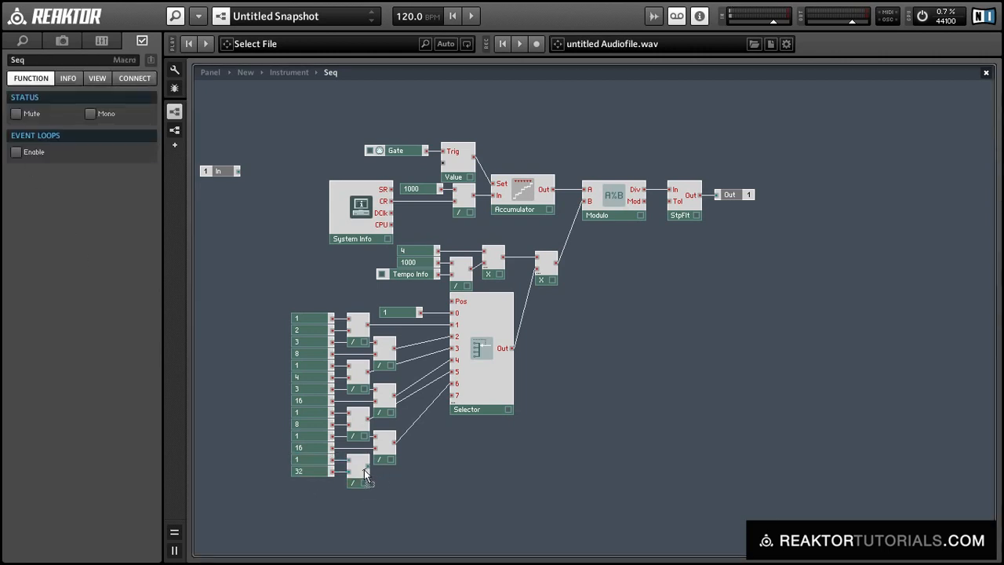
{"action": "left_click_drag", "start_coordinate": [367, 466], "coordinate": [452, 395]}
- Create a fader control on the Selector's Pos input, set its stepsize to 1 and show its view properties
{"action": "right_click", "coordinate": [452, 301]}
{"action": "left_click", "coordinate": [477, 308]}
{"action": "left_click", "coordinate": [131, 127]}
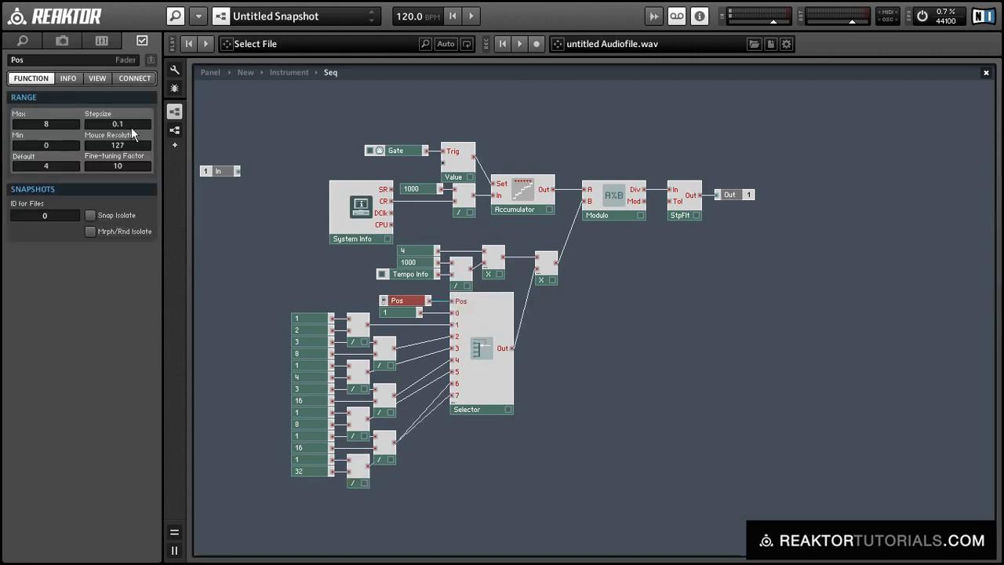
{"action": "type", "text": "1"}
{"action": "key", "text": "Return"}
{"action": "left_click", "coordinate": [388, 291]}
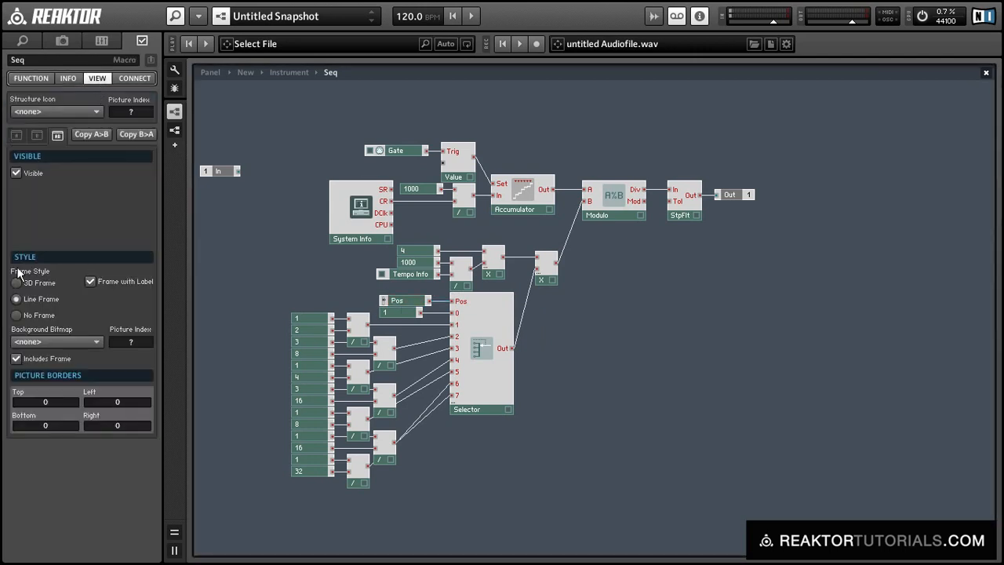
{"action": "left_click", "coordinate": [404, 300]}
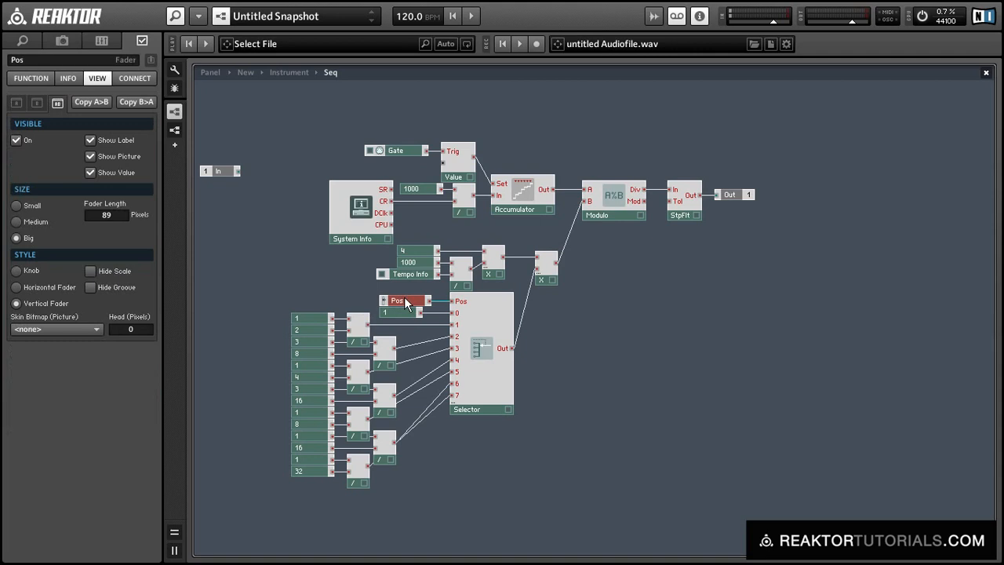
{"action": "left_click", "coordinate": [335, 282]}
- Insert a Multi Text module beside the Selector and wire the Pos fader's output to it
{"action": "right_click", "coordinate": [585, 280]}
{"action": "mouse_move", "coordinate": [595, 288]}
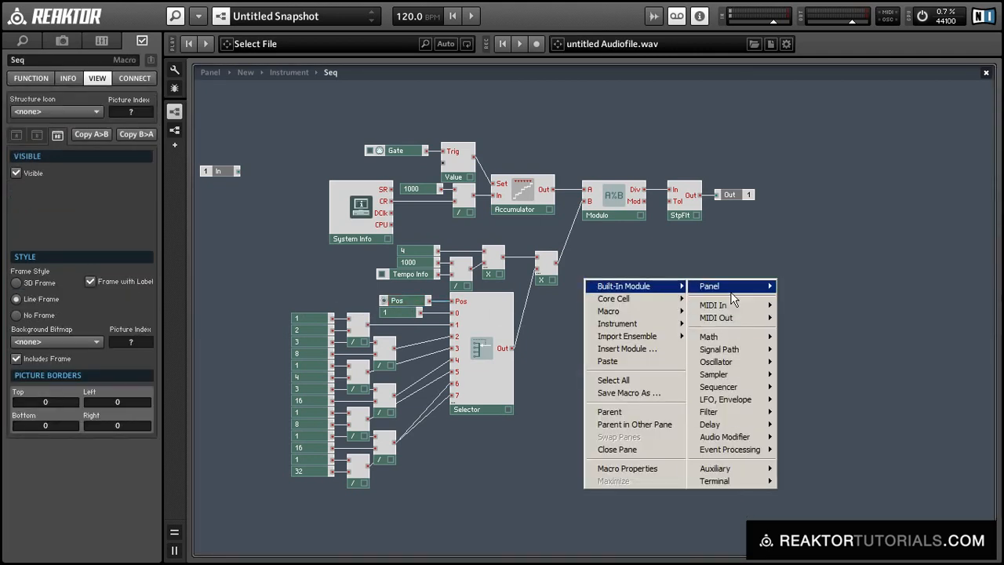
{"action": "mouse_move", "coordinate": [726, 286]}
{"action": "left_click", "coordinate": [831, 448]}
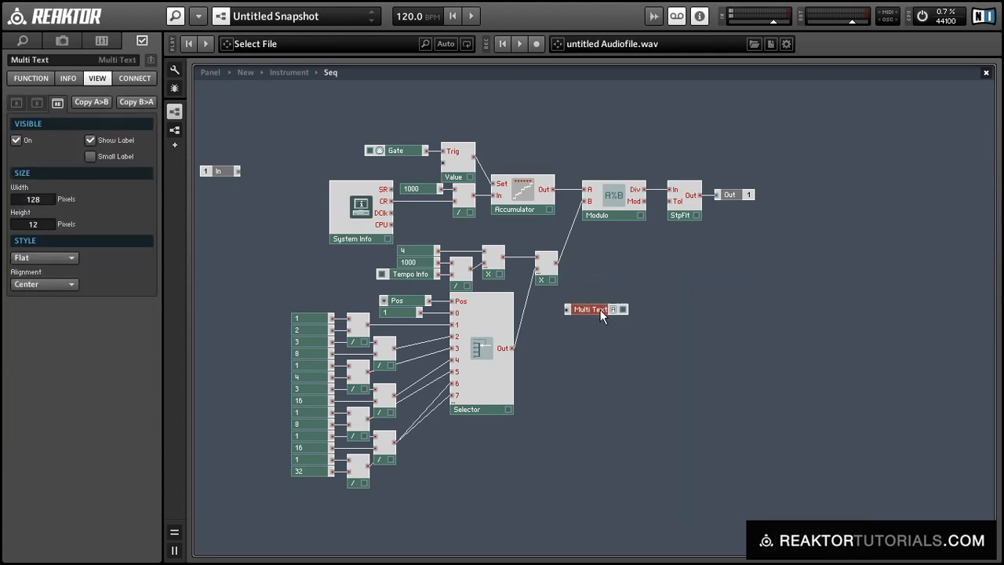
{"action": "left_click_drag", "start_coordinate": [430, 301], "coordinate": [585, 305]}
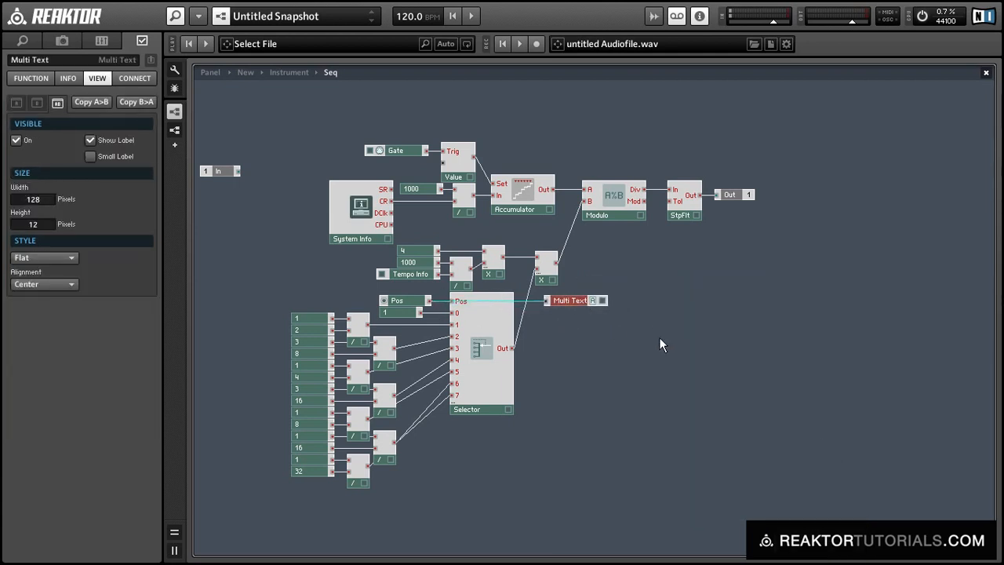
- Make the Multi Text module always active and append text entries to its list
{"action": "left_click", "coordinate": [29, 78]}
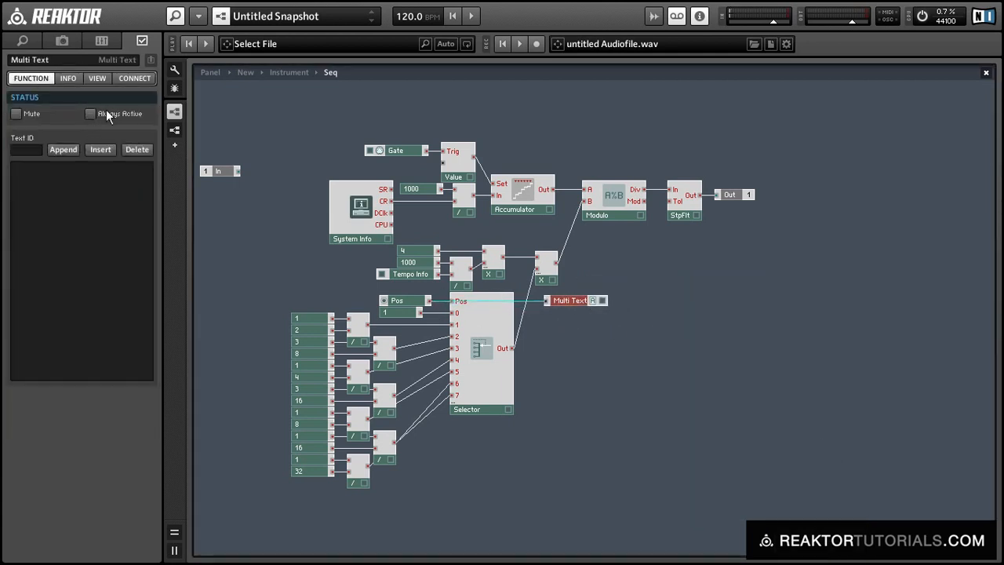
{"action": "left_click", "coordinate": [55, 151]}
{"action": "left_click", "coordinate": [54, 150]}
{"action": "left_click_drag", "start_coordinate": [26, 151], "coordinate": [25, 201]}
{"action": "type", "text": "6"}
{"action": "left_click", "coordinate": [29, 150]}
{"action": "left_click", "coordinate": [408, 357]}
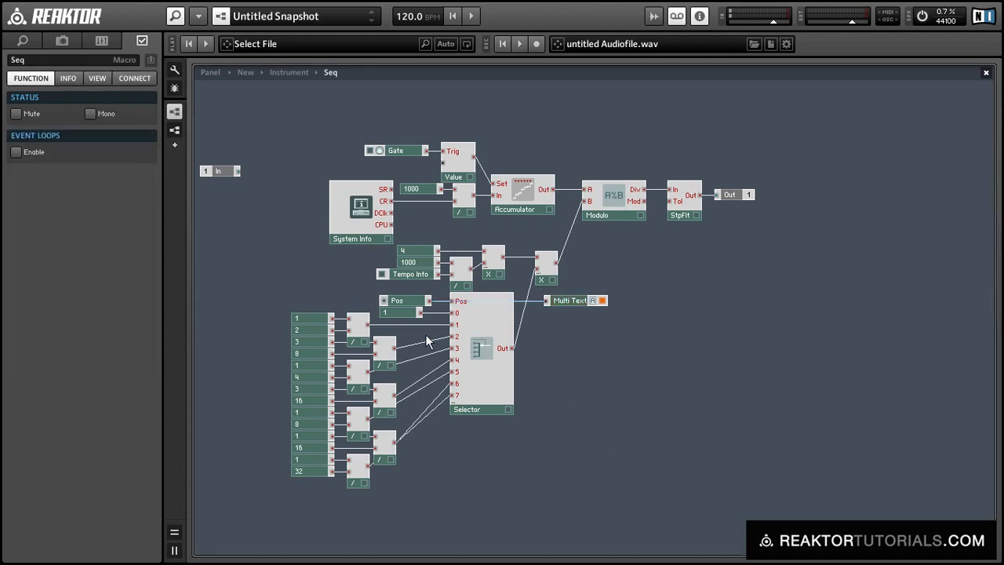
- Insert a new empty macro in the Seq structure and move it clear of the existing modules
{"action": "right_click", "coordinate": [505, 118]}
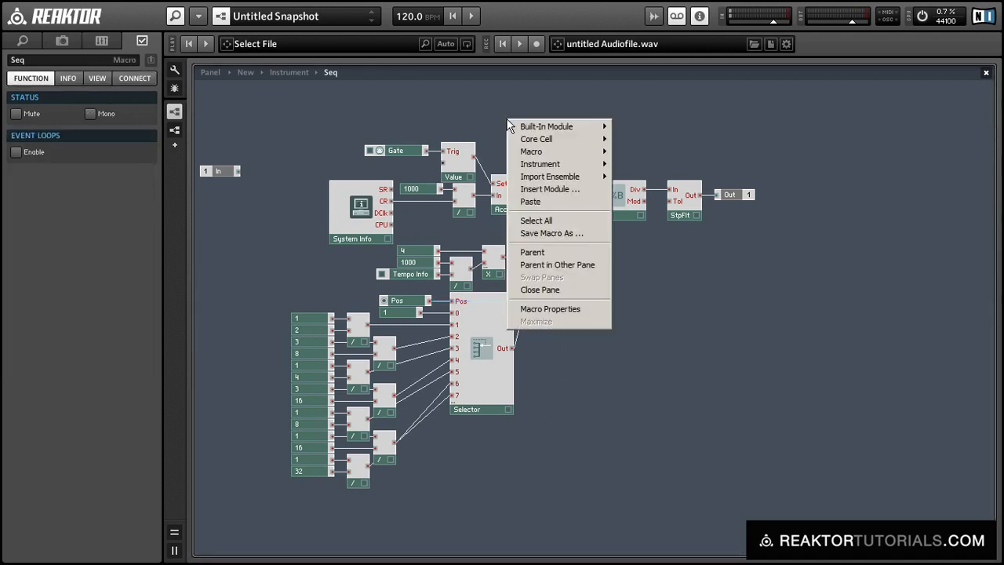
{"action": "mouse_move", "coordinate": [538, 152]}
{"action": "left_click", "coordinate": [666, 177]}
{"action": "left_click_drag", "start_coordinate": [538, 149], "coordinate": [847, 444]}
- Cut the clock modules and their output terminal out of Seq and paste them inside the new macro
{"action": "left_click_drag", "start_coordinate": [252, 113], "coordinate": [727, 509]}
{"action": "key", "text": "ctrl+x"}
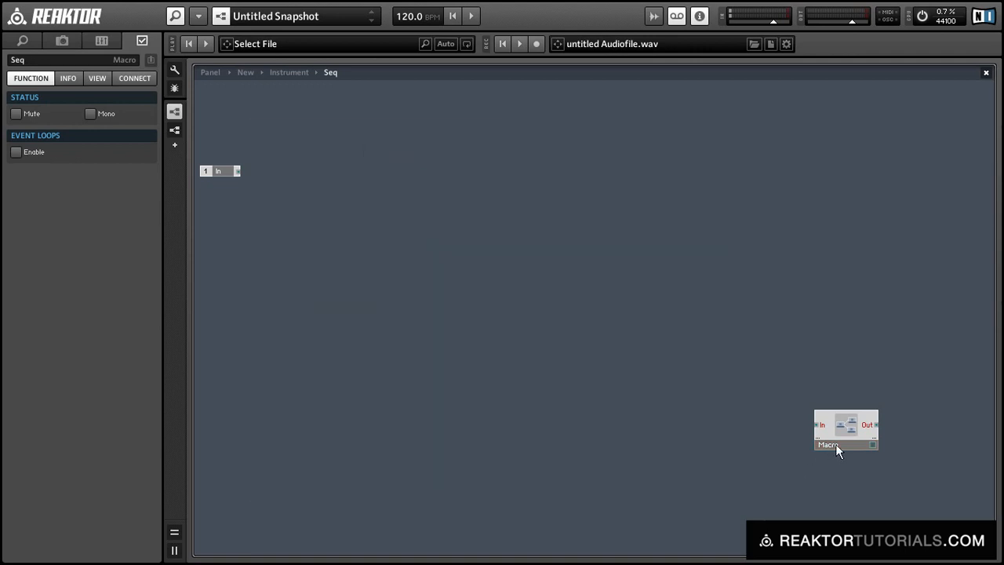
{"action": "left_click_drag", "start_coordinate": [836, 444], "coordinate": [345, 194]}
{"action": "double_click", "coordinate": [345, 194]}
{"action": "key", "text": "ctrl+v"}
{"action": "left_click_drag", "start_coordinate": [380, 323], "coordinate": [452, 354]}
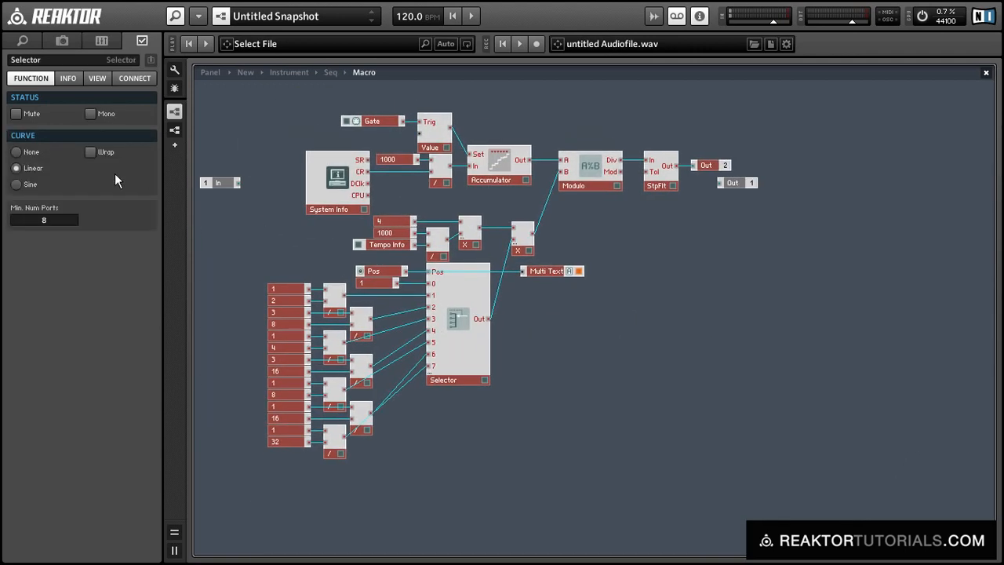
- Delete the macro's unused In terminal and spare Out terminal, and return to the Seq structure
{"action": "left_click", "coordinate": [221, 182]}
{"action": "key", "text": "Delete"}
{"action": "double_click", "coordinate": [709, 247]}
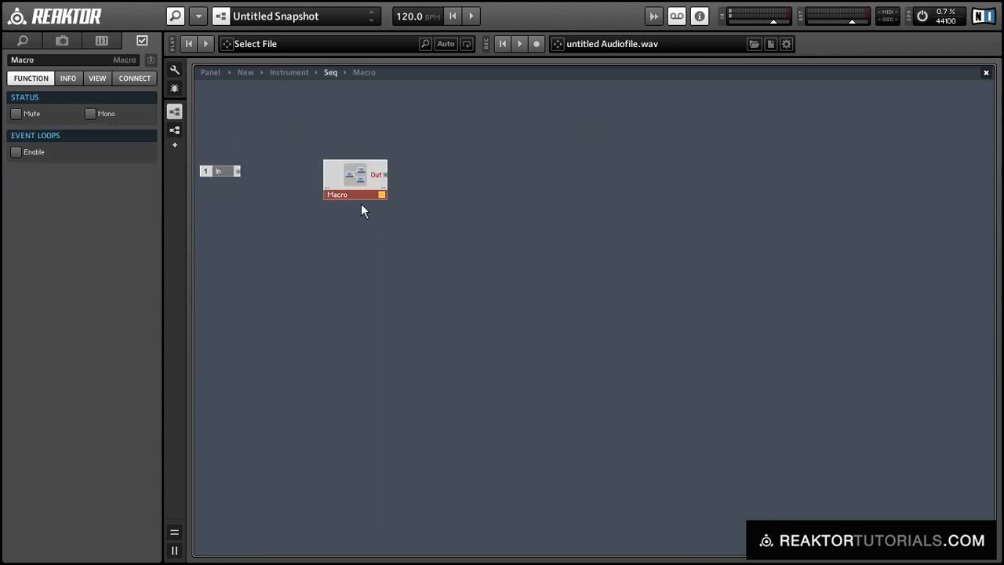
- Rename the macro as Clock and its output as Pos, and delete the unused In terminal from Seq
{"action": "left_click_drag", "start_coordinate": [60, 60], "coordinate": [1, 60]}
{"action": "type", "text": "Clock"}
{"action": "key", "text": "Return"}
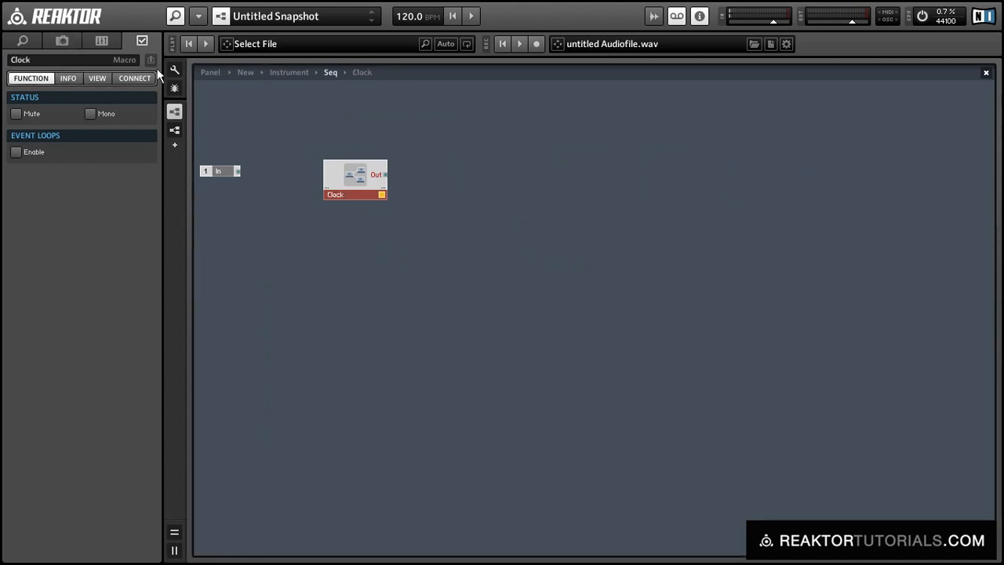
{"action": "left_click", "coordinate": [223, 171]}
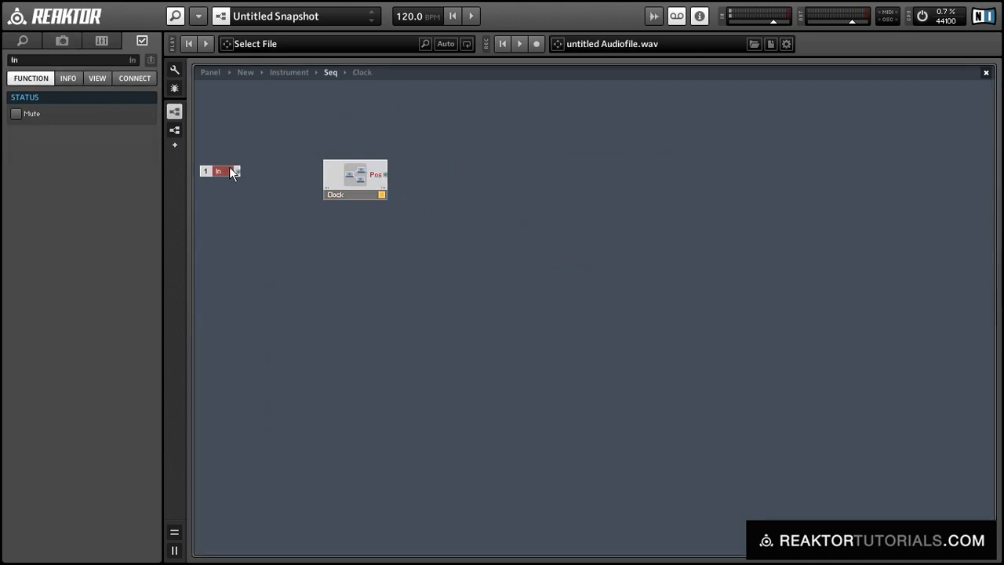
{"action": "key", "text": "Delete"}
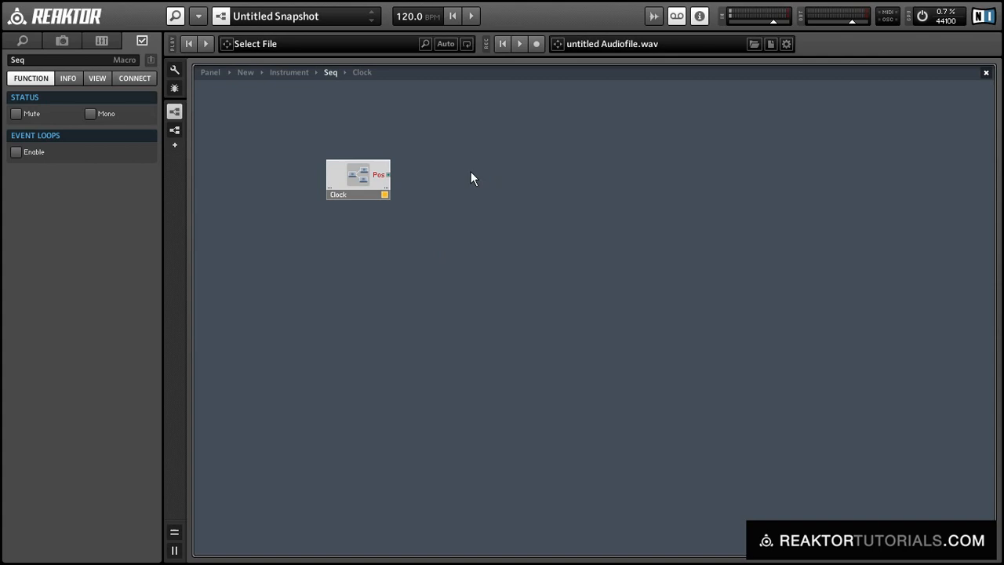
- Insert a Multiplex 16 sequencer module to the right of the Clock macro
{"action": "right_click", "coordinate": [594, 156]}
{"action": "mouse_move", "coordinate": [635, 165]}
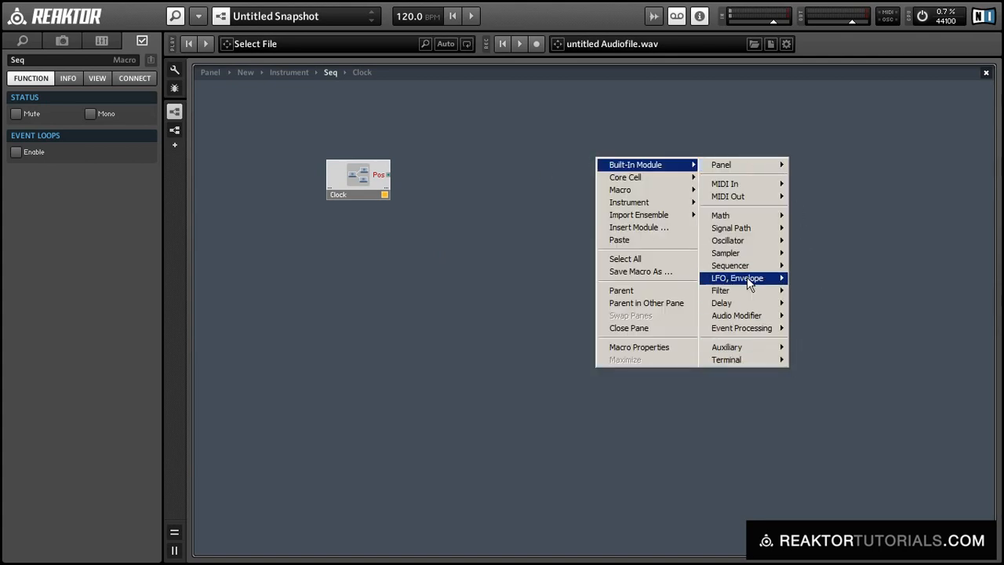
{"action": "mouse_move", "coordinate": [746, 267]}
{"action": "left_click", "coordinate": [821, 321]}
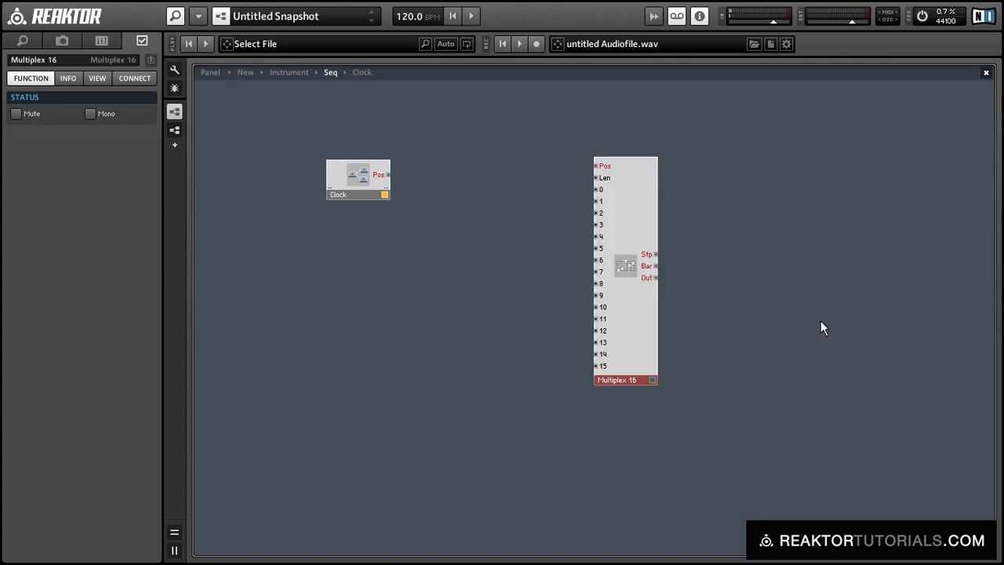
- Wire the Clock's Pos output to the Multiplex 16's Pos input and create a control on its Len input
{"action": "left_click_drag", "start_coordinate": [631, 199], "coordinate": [632, 213]}
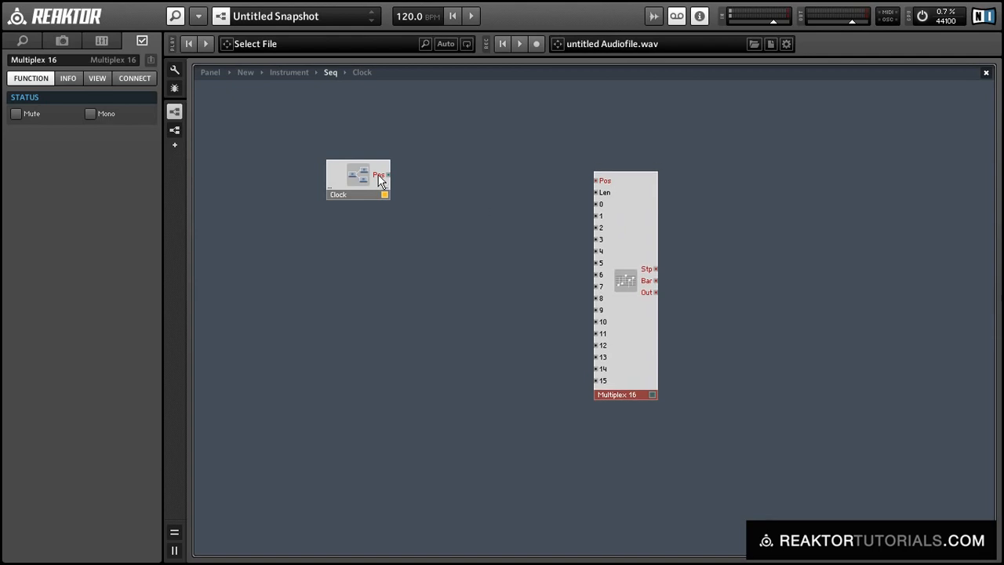
{"action": "left_click_drag", "start_coordinate": [387, 174], "coordinate": [628, 185]}
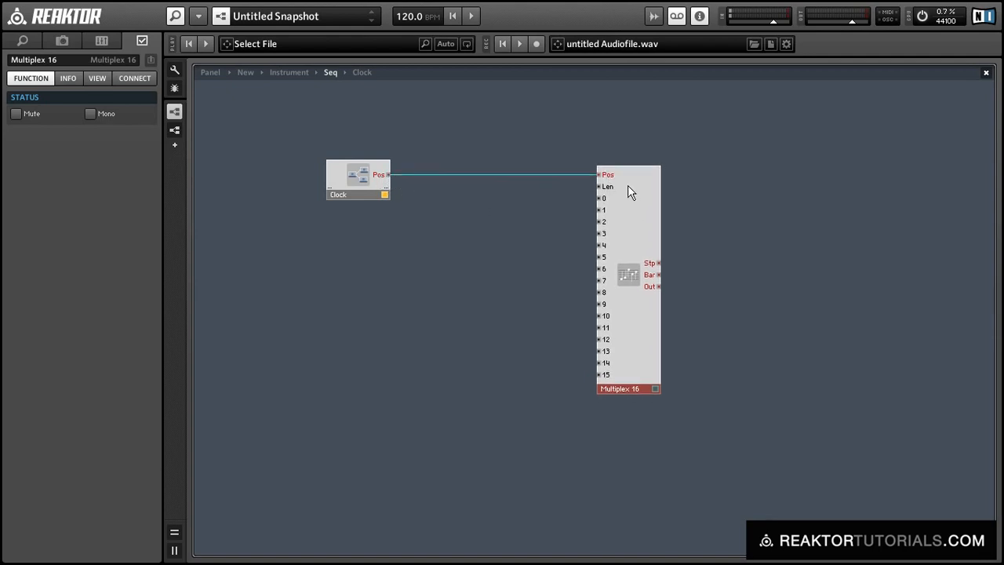
{"action": "right_click", "coordinate": [606, 192]}
{"action": "left_click", "coordinate": [610, 197]}
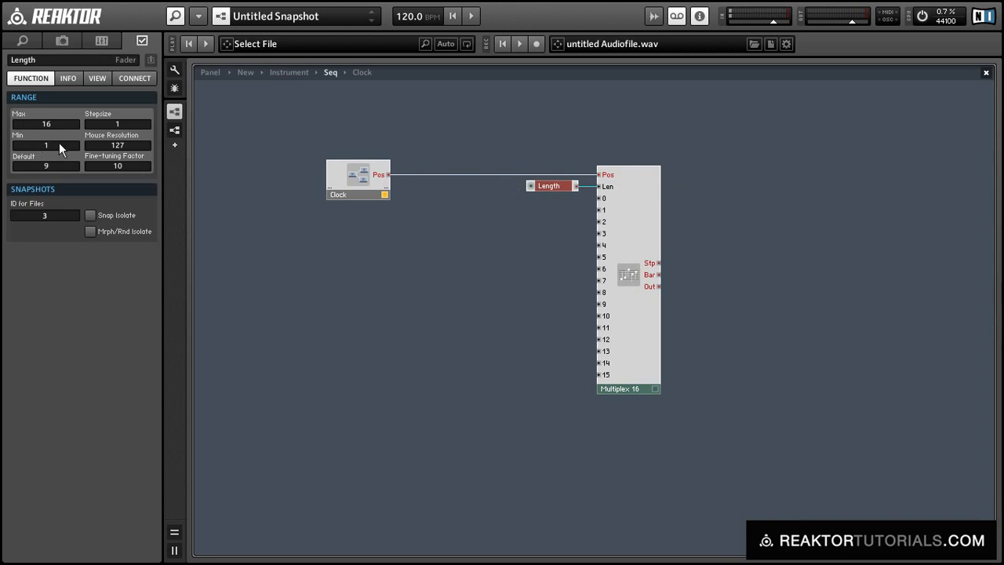
- Create a fader control on Multiplex input 0 and set its range from -36 to 36 with a stepsize of 1
{"action": "right_click", "coordinate": [600, 199]}
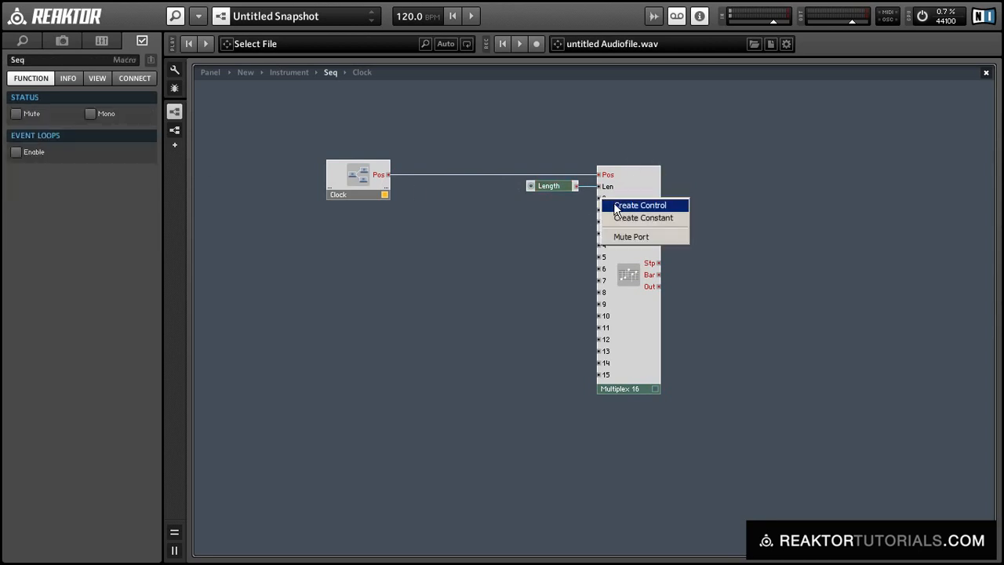
{"action": "left_click", "coordinate": [628, 206]}
{"action": "double_click", "coordinate": [55, 126]}
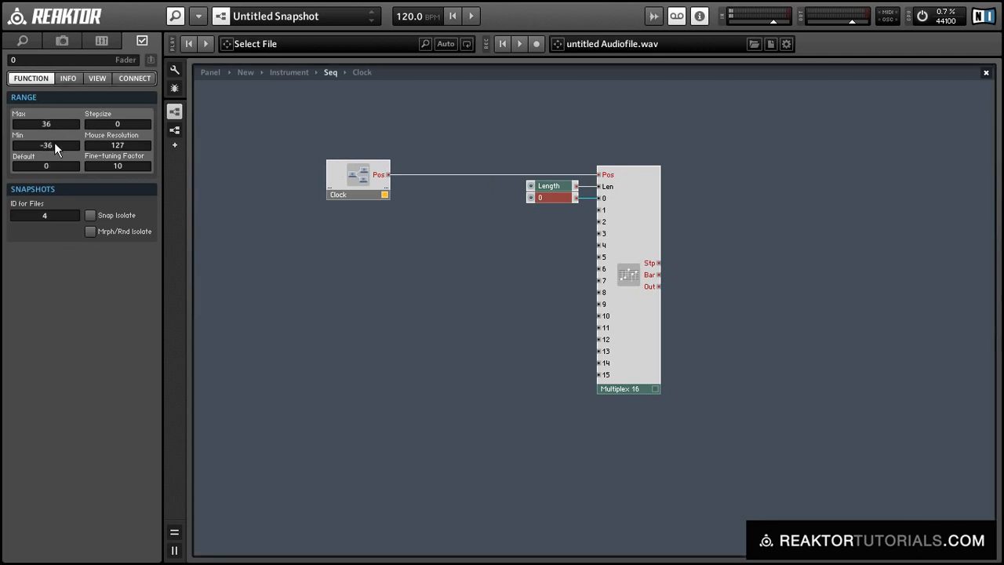
{"action": "left_click", "coordinate": [468, 233]}
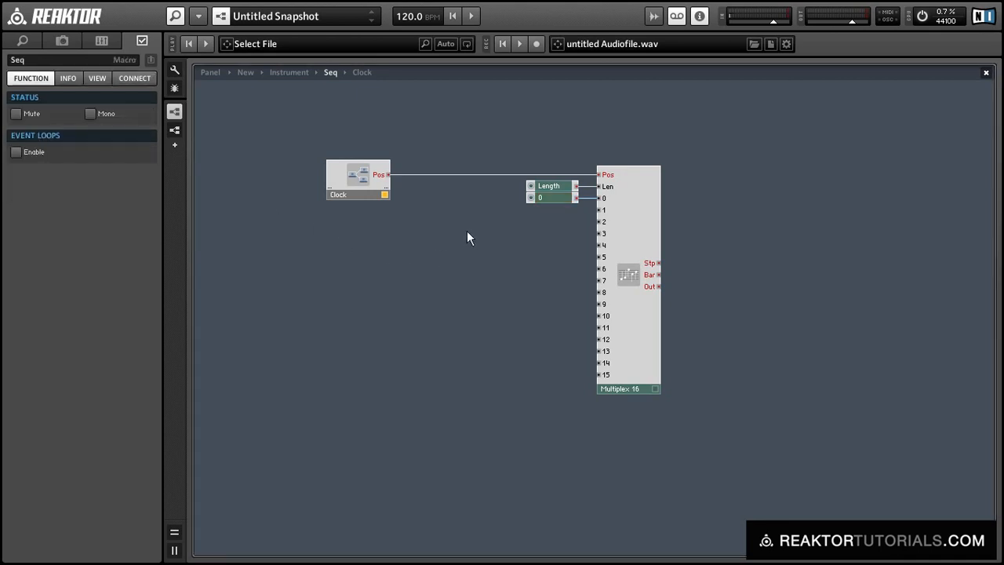
- Duplicate the input 0 fader and wire the copies to Multiplex inputs 1, 2 and 3
{"action": "left_click", "coordinate": [546, 199]}
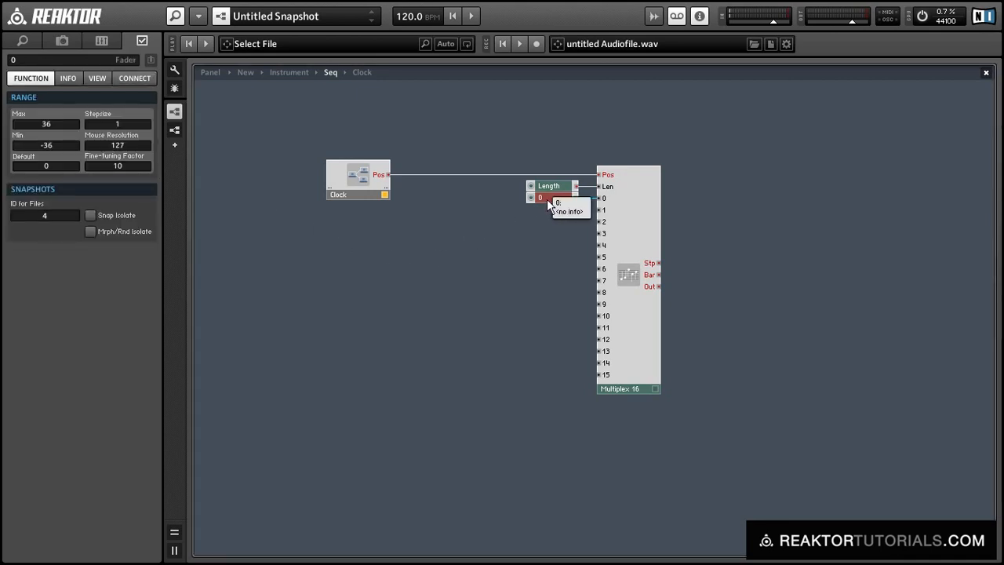
{"action": "left_click_drag", "start_coordinate": [546, 199], "coordinate": [600, 210]}
{"action": "left_click_drag", "start_coordinate": [545, 240], "coordinate": [541, 220]}
{"action": "key", "text": "ctrl+d"}
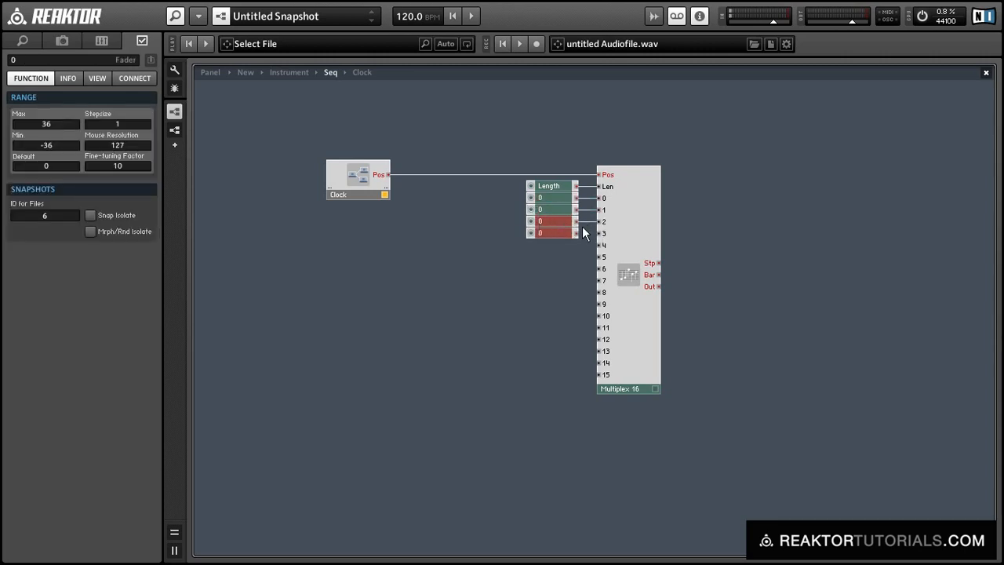
{"action": "left_click", "coordinate": [580, 229]}
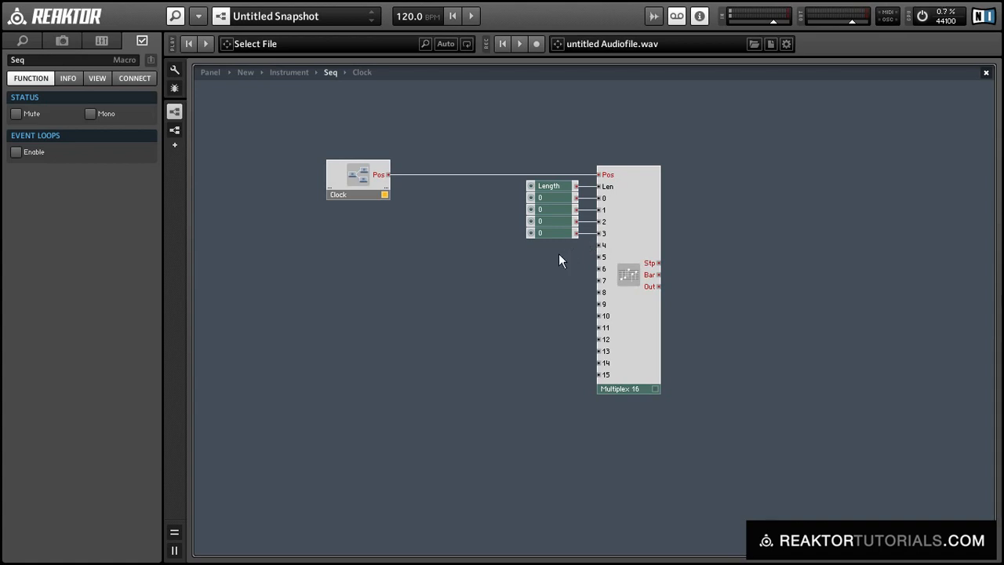
- Duplicate the faders in growing groups and wire the copies to Multiplex inputs 4 through 15
{"action": "mouse_move", "coordinate": [559, 254]}
{"action": "left_mouse_down"}
{"action": "mouse_move", "coordinate": [530, 182]}
{"action": "mouse_move", "coordinate": [539, 206]}
{"action": "mouse_move", "coordinate": [548, 203]}
{"action": "mouse_move", "coordinate": [549, 244]}
{"action": "left_mouse_up"}
{"action": "key", "text": "ctrl+d"}
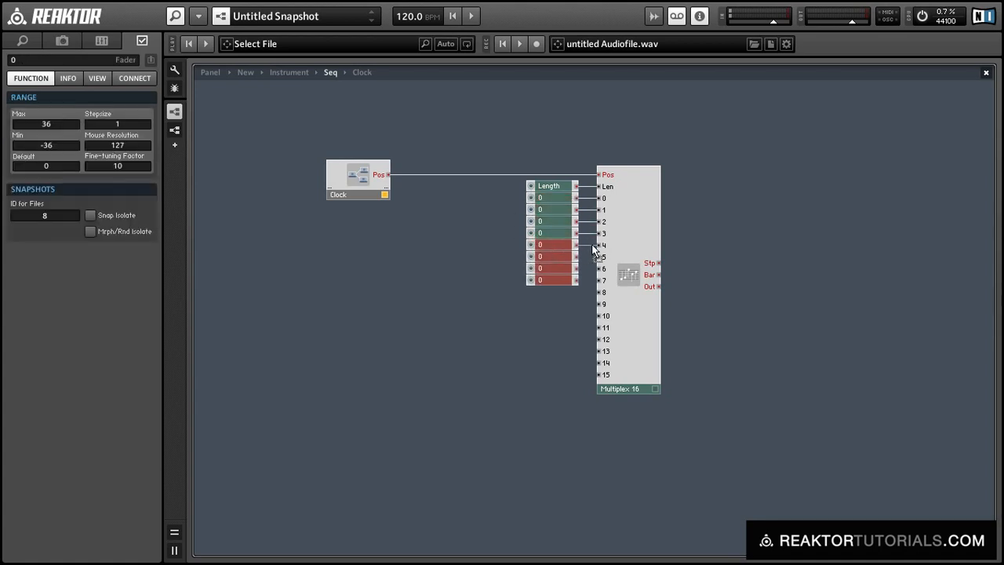
{"action": "left_click_drag", "start_coordinate": [576, 269], "coordinate": [597, 281]}
{"action": "left_click_drag", "start_coordinate": [545, 314], "coordinate": [540, 294]}
{"action": "key", "text": "ctrl+d"}
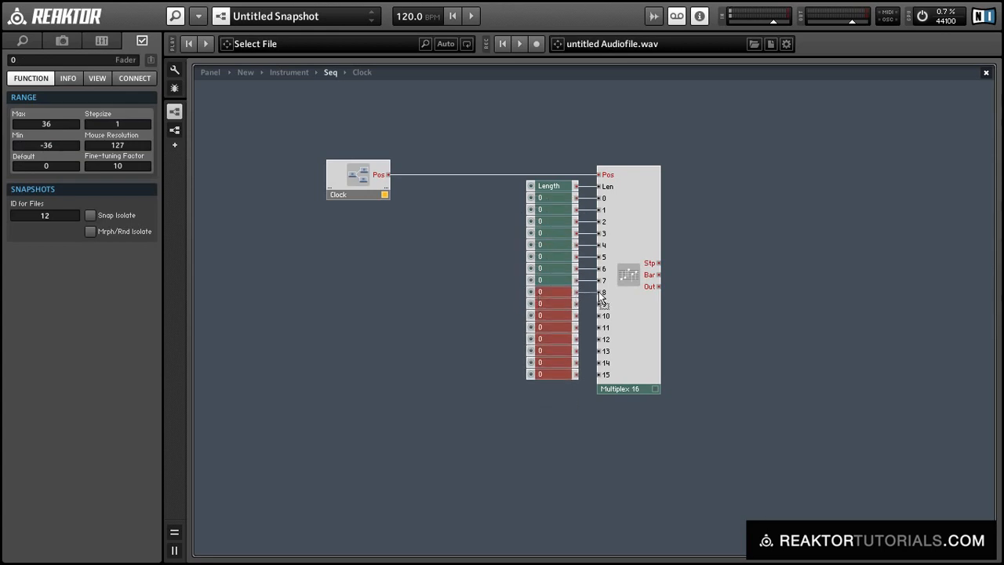
{"action": "left_click_drag", "start_coordinate": [577, 328], "coordinate": [600, 327]}
{"action": "left_click_drag", "start_coordinate": [578, 362], "coordinate": [599, 362]}
- Insert a _New - 1in1out macro and place it below the Clock macro, beside the column of faders
{"action": "left_click", "coordinate": [473, 215]}
{"action": "right_click", "coordinate": [455, 143]}
{"action": "mouse_move", "coordinate": [486, 174]}
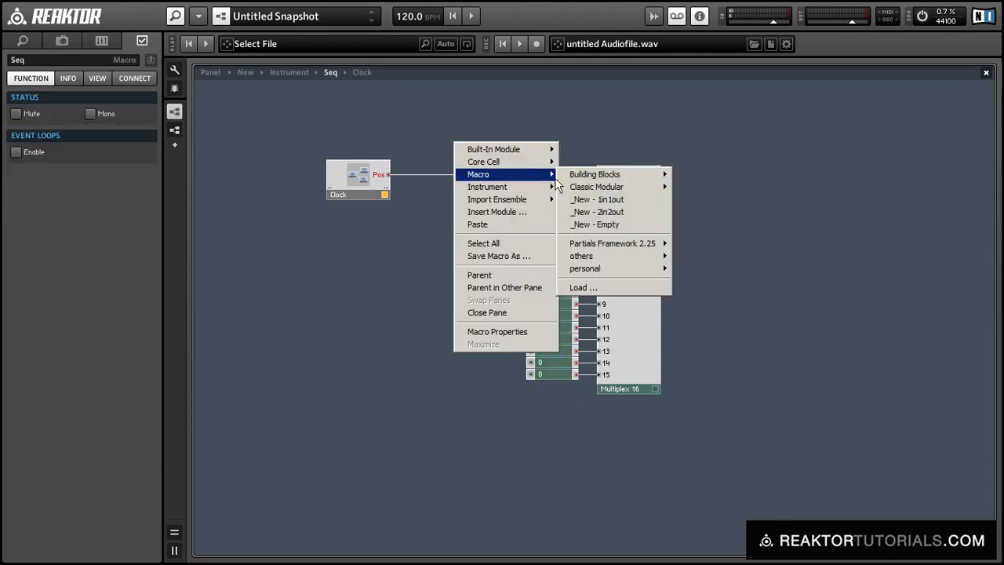
{"action": "left_click", "coordinate": [609, 199]}
{"action": "left_click_drag", "start_coordinate": [486, 182], "coordinate": [465, 295]}
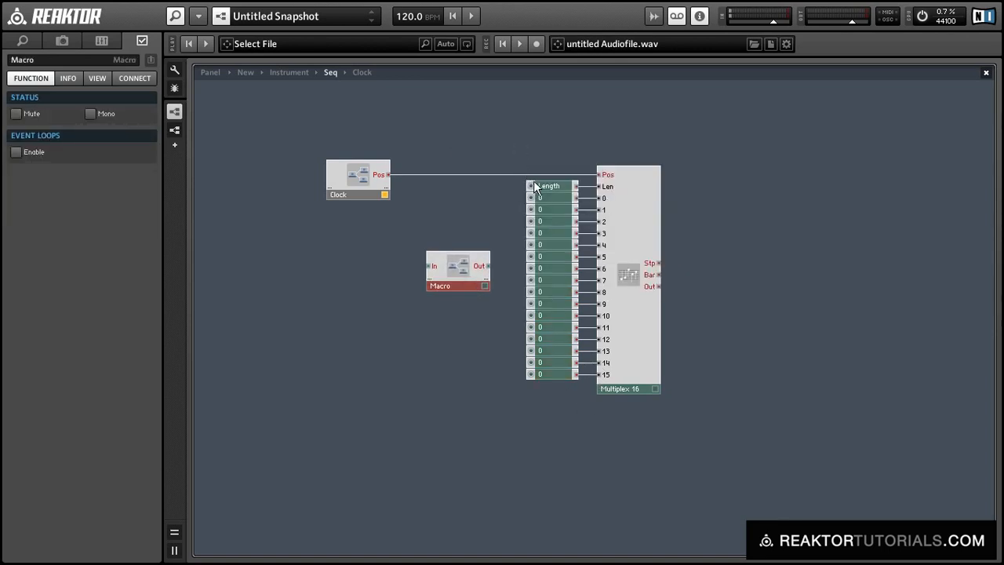
- Move the Length fader beside Clock, then cut the Multiplex 16 with its step faders and paste them inside the new macro
{"action": "left_click_drag", "start_coordinate": [534, 185], "coordinate": [416, 186]}
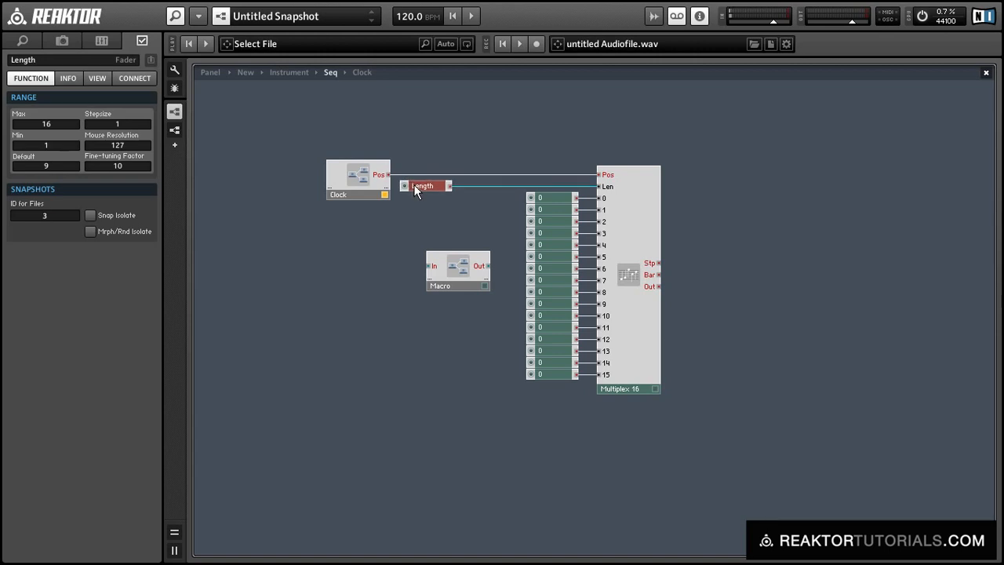
{"action": "left_click_drag", "start_coordinate": [524, 134], "coordinate": [686, 396]}
{"action": "key", "text": "Delete"}
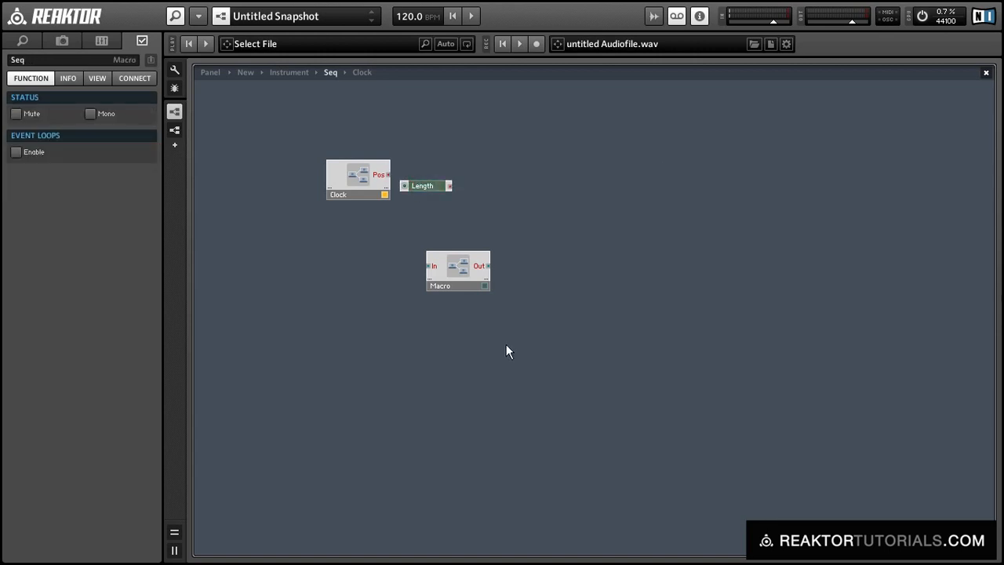
{"action": "left_click_drag", "start_coordinate": [456, 268], "coordinate": [530, 175]}
{"action": "double_click", "coordinate": [529, 176]}
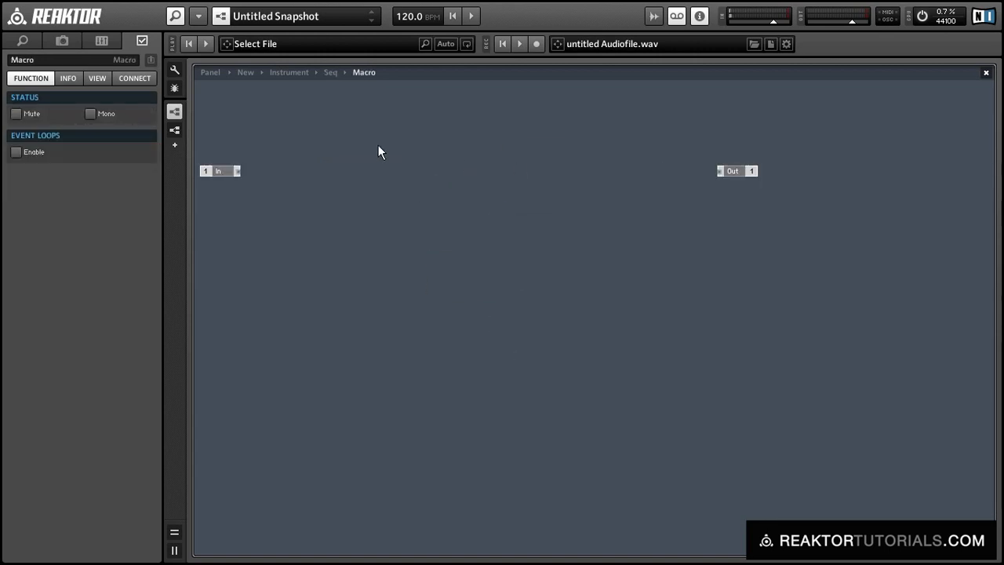
{"action": "key", "text": "ctrl+v"}
- Add a second In terminal, wire both terminals to the Multiplex's first two inputs, and name them Pos and Len
{"action": "left_click_drag", "start_coordinate": [238, 183], "coordinate": [345, 171]}
{"action": "left_click_drag", "start_coordinate": [218, 182], "coordinate": [304, 179]}
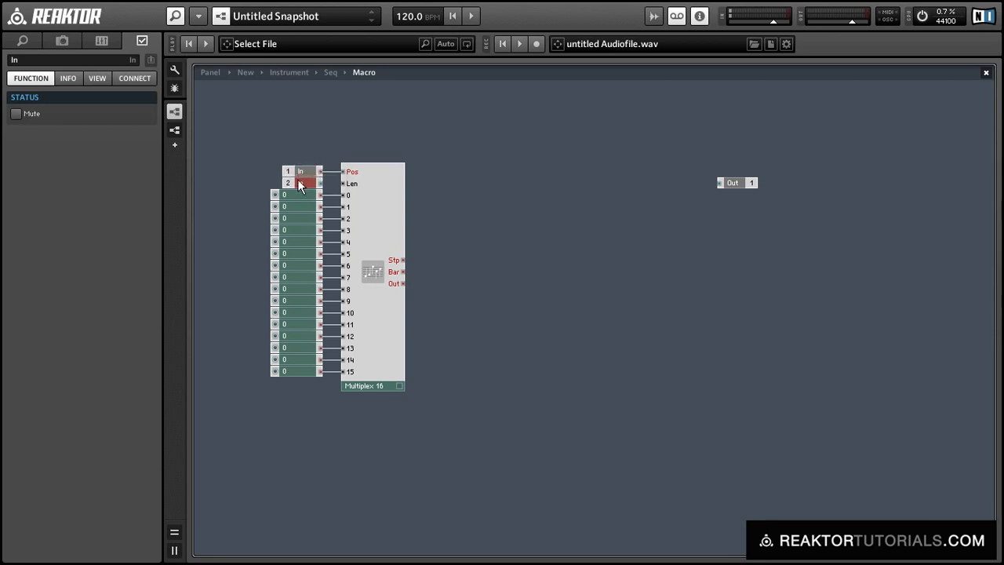
{"action": "left_click", "coordinate": [301, 171]}
{"action": "double_click", "coordinate": [38, 61]}
{"action": "type", "text": "Pos"}
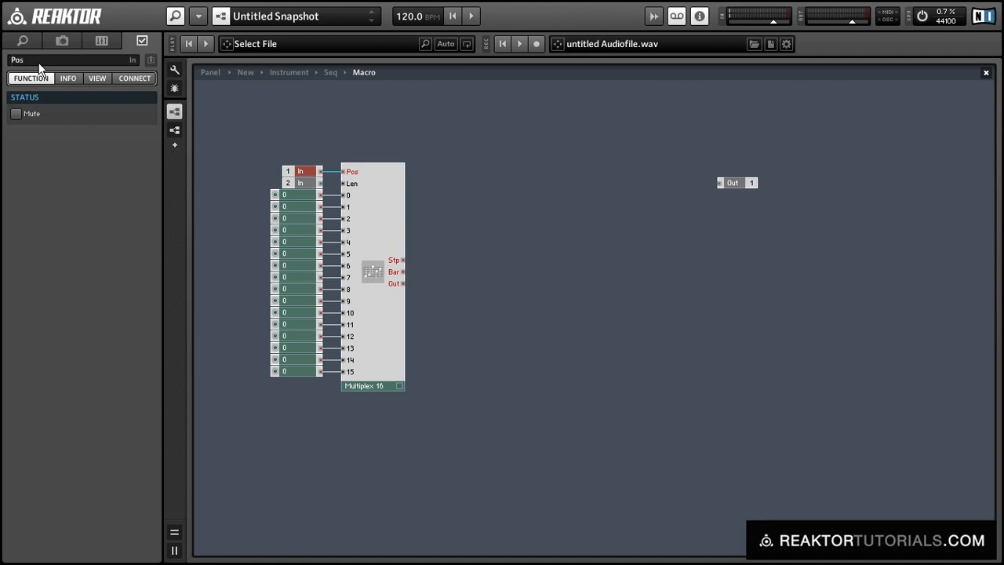
{"action": "key", "text": "Return"}
{"action": "left_click", "coordinate": [297, 181]}
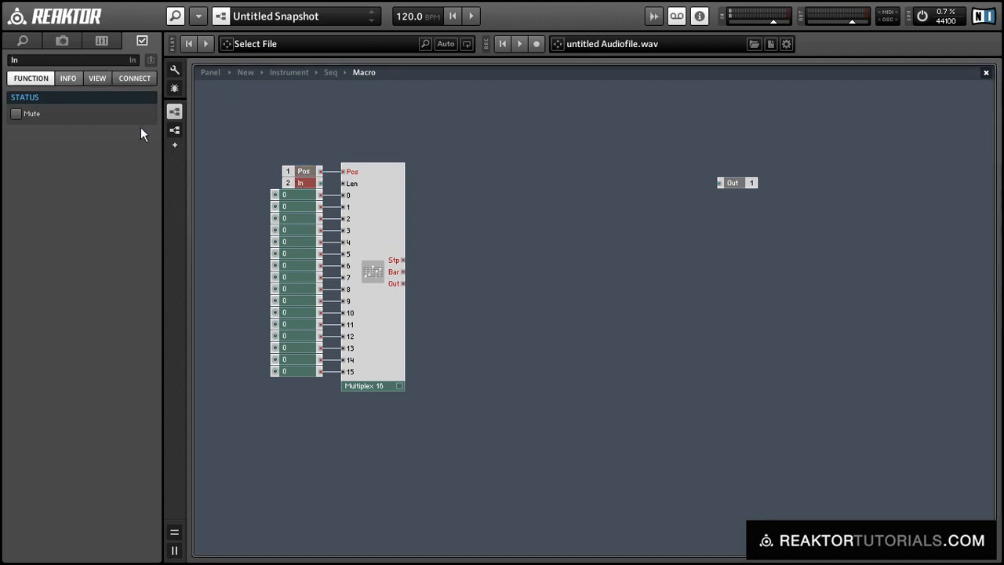
{"action": "double_click", "coordinate": [25, 62]}
{"action": "type", "text": "Len"}
{"action": "key", "text": "Return"}
- Wire the Multiplex's Out port to the macro's Out terminal and place the terminal just beside the module
{"action": "left_click_drag", "start_coordinate": [403, 283], "coordinate": [719, 183]}
{"action": "left_click_drag", "start_coordinate": [737, 183], "coordinate": [440, 282]}
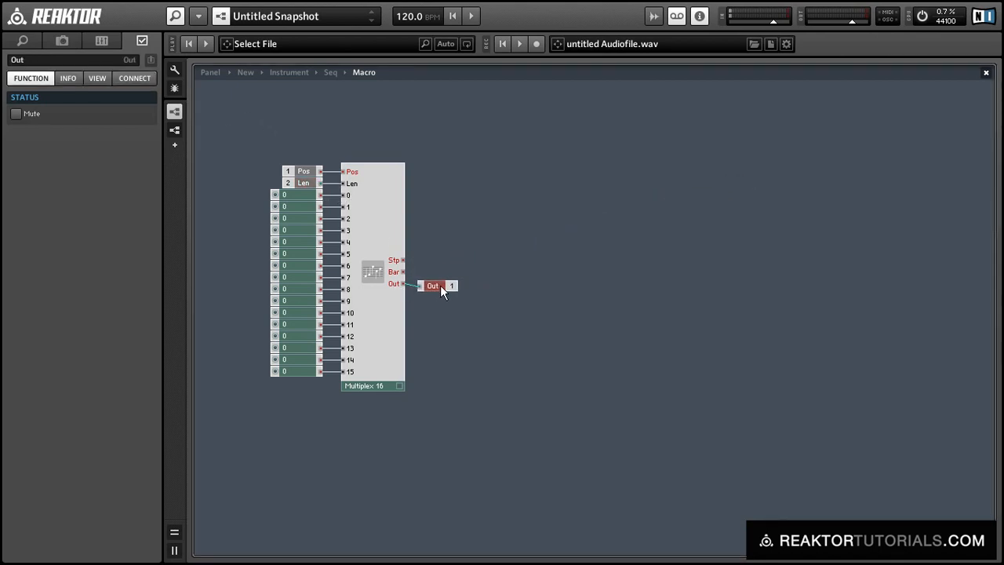
{"action": "left_click", "coordinate": [271, 180]}
- Rename the faders on Multiplex inputs 1 through 8 with their matching input numbers
{"action": "left_click", "coordinate": [298, 206]}
{"action": "type", "text": "2"}
{"action": "left_click", "coordinate": [298, 230]}
{"action": "double_click", "coordinate": [14, 61]}
{"action": "type", "text": "3"}
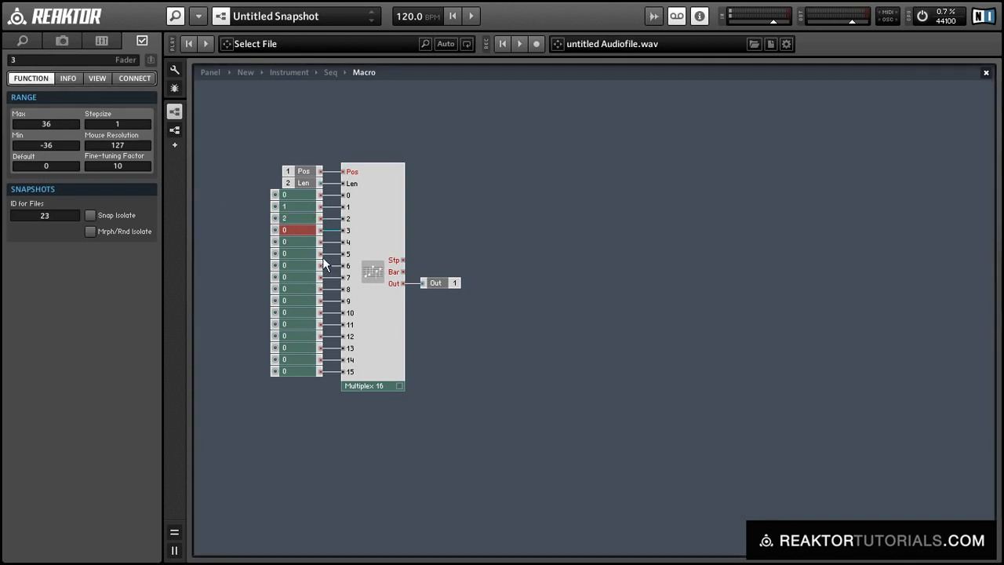
{"action": "left_click", "coordinate": [298, 241]}
{"action": "double_click", "coordinate": [15, 60]}
{"action": "type", "text": "4"}
{"action": "left_click", "coordinate": [298, 253]}
{"action": "double_click", "coordinate": [14, 61]}
{"action": "type", "text": "6"}
{"action": "left_click", "coordinate": [290, 277]}
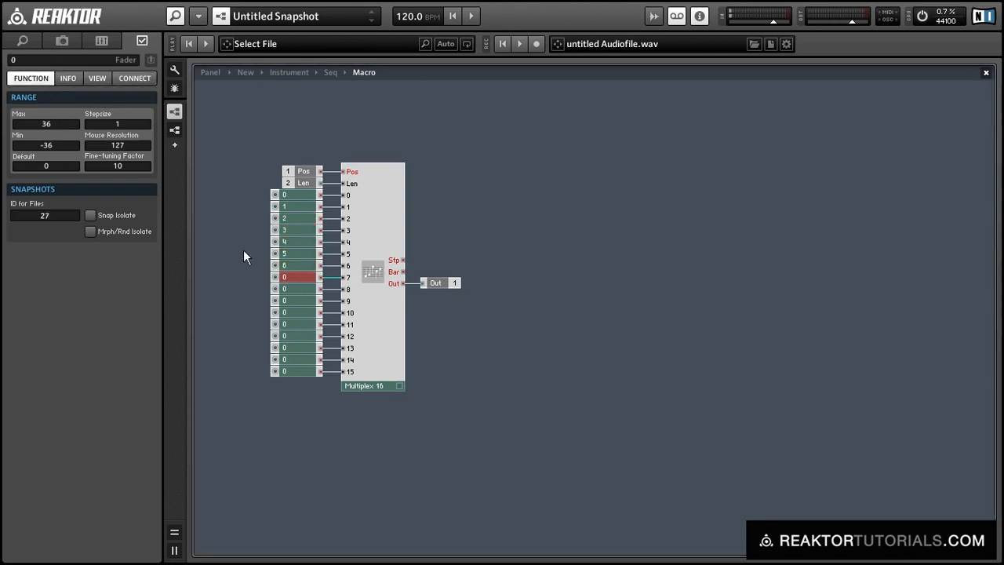
{"action": "double_click", "coordinate": [14, 60]}
{"action": "type", "text": "7"}
{"action": "left_click", "coordinate": [288, 289]}
{"action": "double_click", "coordinate": [14, 61]}
{"action": "type", "text": "8"}
- Rename the remaining faders through 15 with their matching input numbers, and return to the Seq structure
{"action": "left_click", "coordinate": [288, 312]}
{"action": "double_click", "coordinate": [13, 60]}
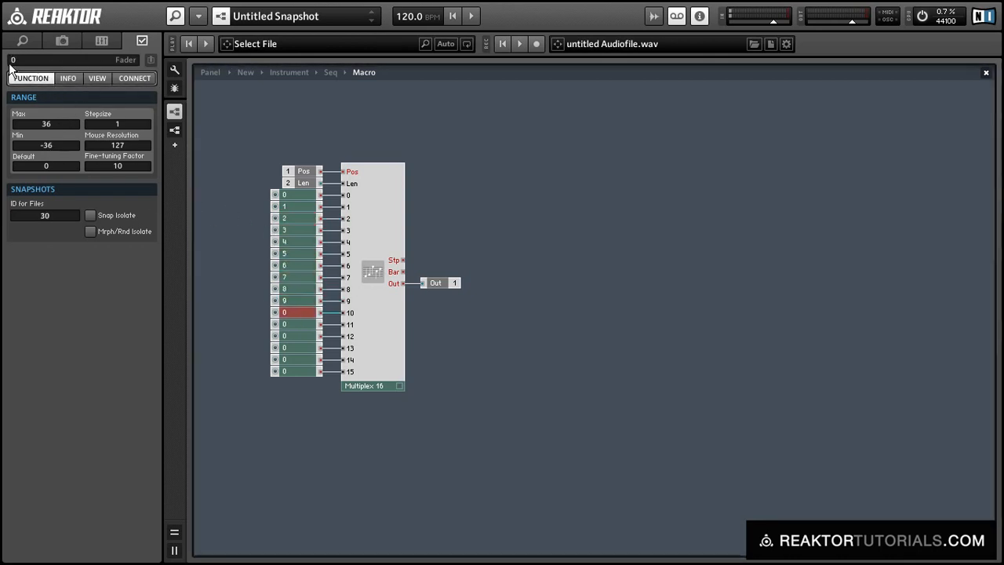
{"action": "type", "text": "10"}
{"action": "left_click", "coordinate": [288, 324]}
{"action": "double_click", "coordinate": [13, 60]}
{"action": "type", "text": "11"}
{"action": "left_click", "coordinate": [288, 335]}
{"action": "double_click", "coordinate": [14, 60]}
{"action": "left_click", "coordinate": [295, 349]}
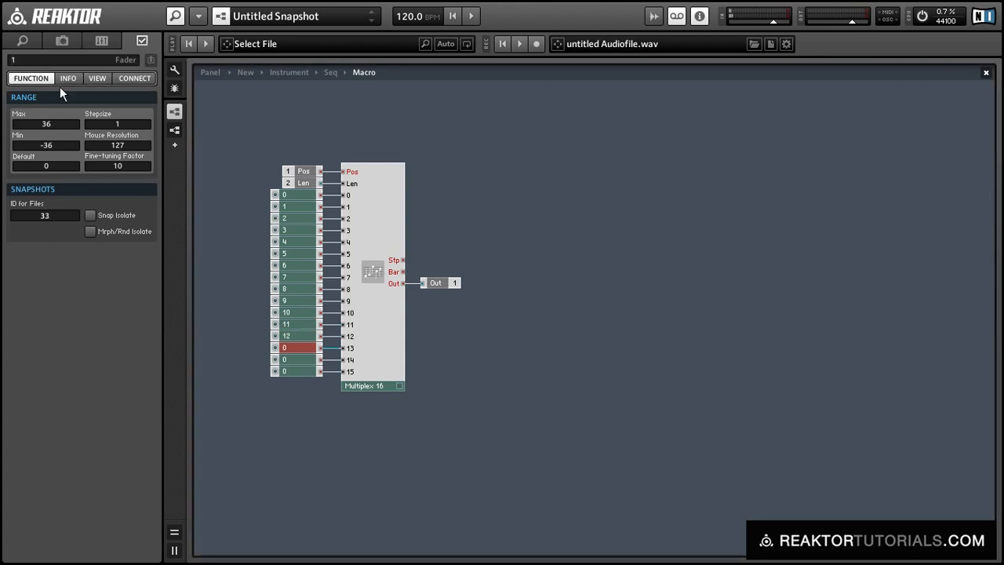
{"action": "double_click", "coordinate": [13, 61]}
{"action": "type", "text": "13"}
{"action": "left_click", "coordinate": [289, 359]}
{"action": "double_click", "coordinate": [13, 61]}
{"action": "type", "text": "14"}
{"action": "left_click", "coordinate": [285, 371]}
{"action": "double_click", "coordinate": [13, 60]}
{"action": "double_click", "coordinate": [573, 212]}
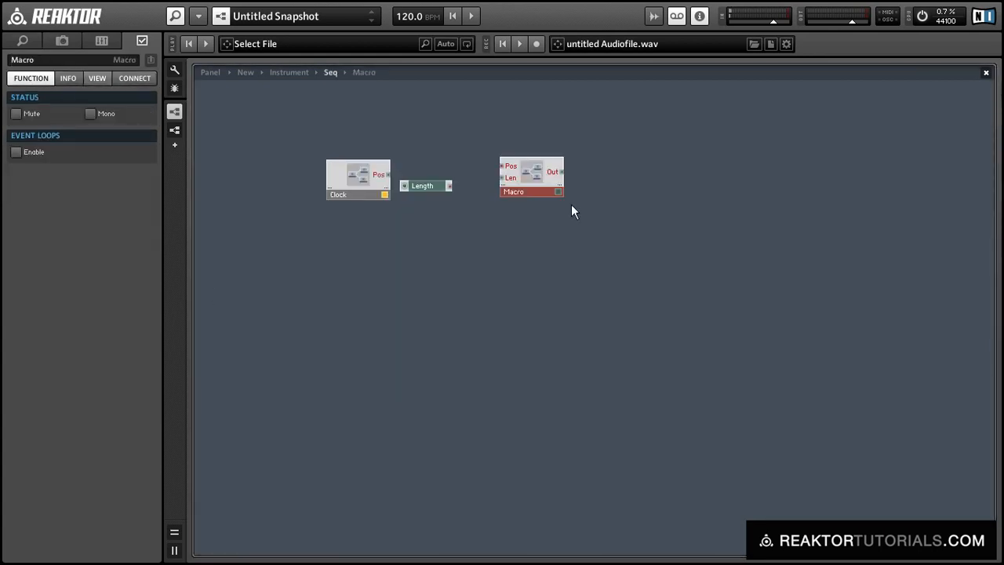
- Wire Clock's Pos output and the Length fader to the new macro's Pos and Len inputs, and rename the macro as PitchMod
{"action": "left_click_drag", "start_coordinate": [389, 174], "coordinate": [501, 166]}
{"action": "left_click_drag", "start_coordinate": [449, 186], "coordinate": [504, 201]}
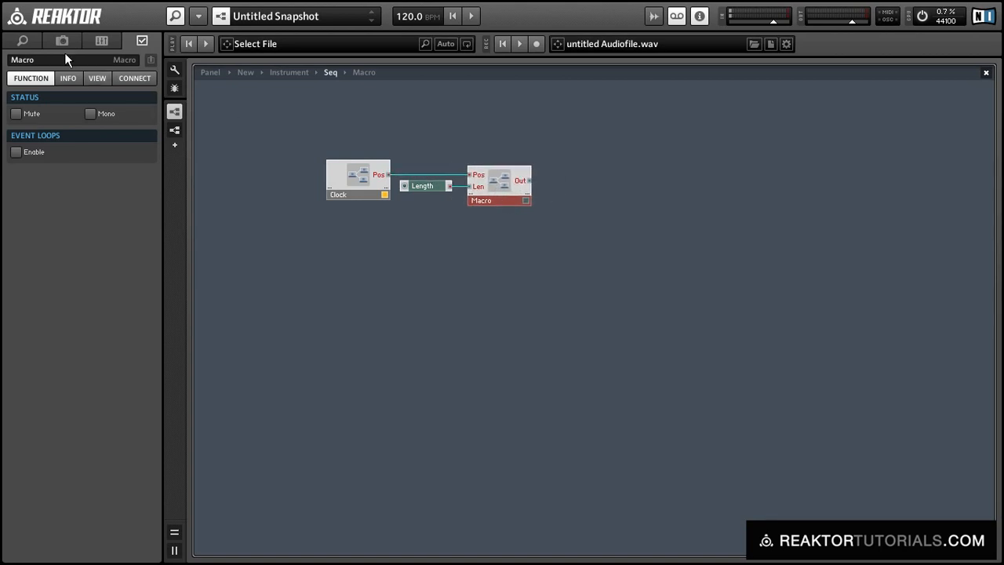
{"action": "left_click", "coordinate": [36, 58]}
{"action": "type", "text": "Pitc"}
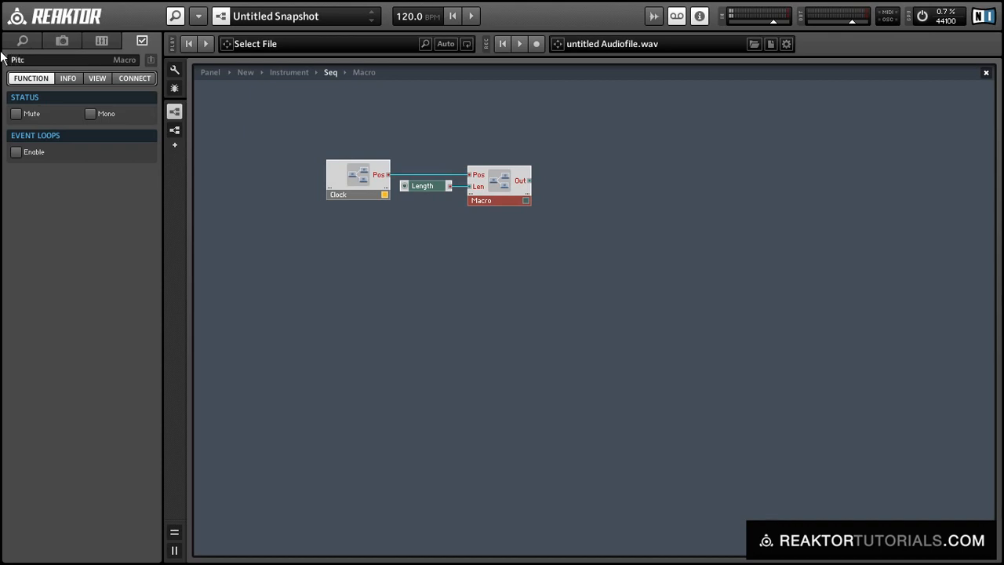
{"action": "type", "text": "hMod"}
{"action": "key", "text": "Return"}
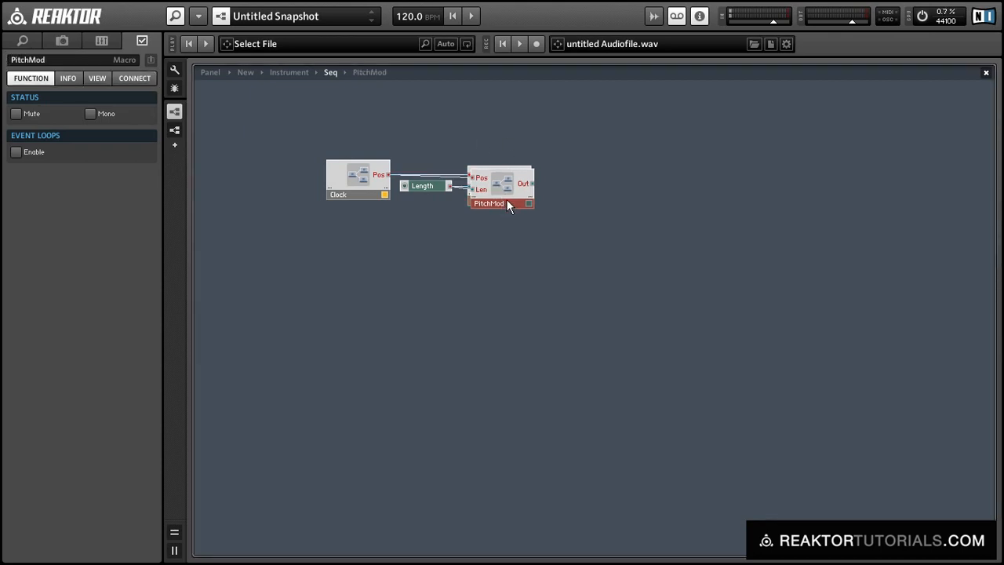
- Duplicate the PitchMod macro directly above the original and rearrange the modules with Clock farther from the Length fader
{"action": "left_click_drag", "start_coordinate": [507, 199], "coordinate": [505, 160]}
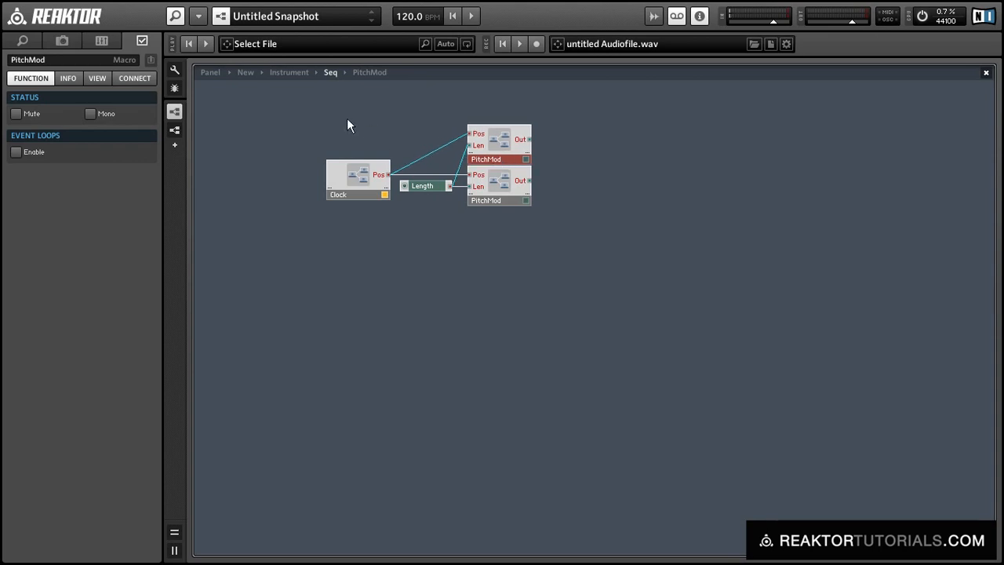
{"action": "mouse_move", "coordinate": [298, 116]}
{"action": "left_mouse_down"}
{"action": "mouse_move", "coordinate": [480, 214]}
{"action": "mouse_move", "coordinate": [498, 327]}
{"action": "left_mouse_up"}
{"action": "left_click", "coordinate": [439, 369]}
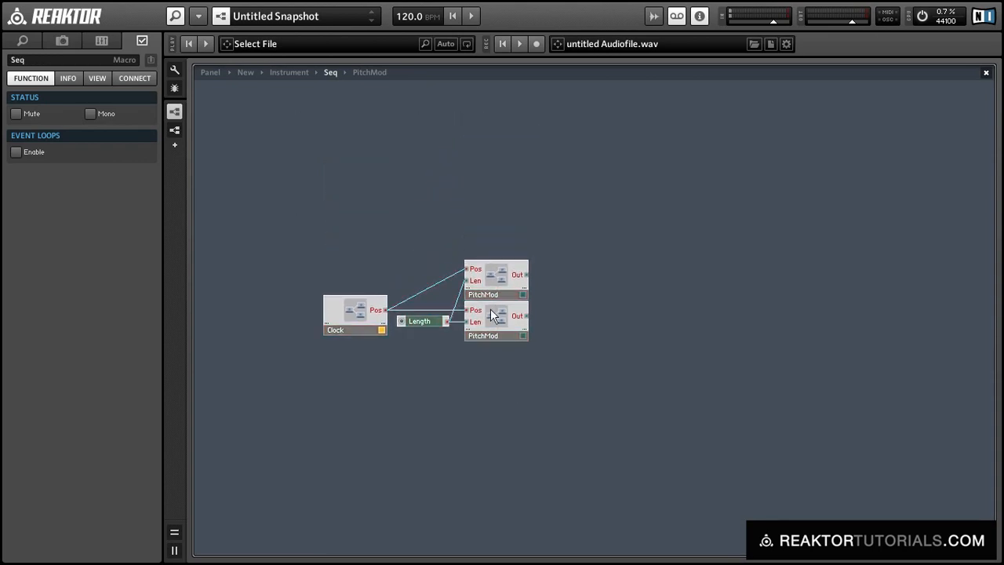
{"action": "left_click_drag", "start_coordinate": [352, 326], "coordinate": [330, 320]}
{"action": "left_click", "coordinate": [357, 359]}
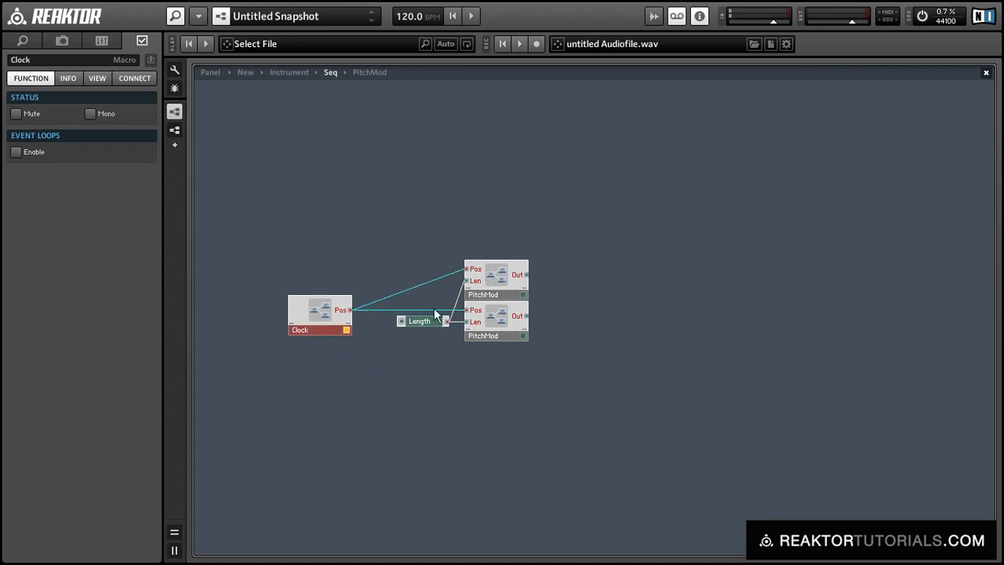
- Open the upper PitchMod macro and delete all the step faders feeding its Multiplex 16
{"action": "left_click", "coordinate": [487, 273]}
{"action": "double_click", "coordinate": [487, 274]}
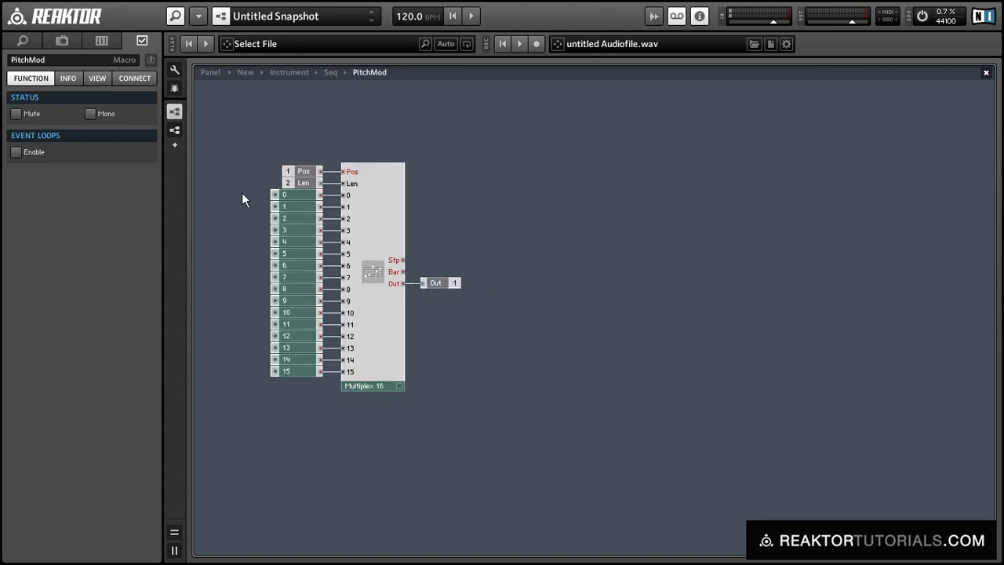
{"action": "left_click_drag", "start_coordinate": [242, 200], "coordinate": [342, 207]}
{"action": "key", "text": "Delete"}
- Add toggle Button controls to Multiplex inputs 0 through 3 by copying and pasting the button
{"action": "key", "text": "ctrl+v"}
{"action": "key", "text": "ctrl+v"}
{"action": "left_click_drag", "start_coordinate": [292, 231], "coordinate": [275, 201]}
{"action": "key", "text": "Delete"}
{"action": "key", "text": "ctrl+c"}
{"action": "key", "text": "ctrl+v"}
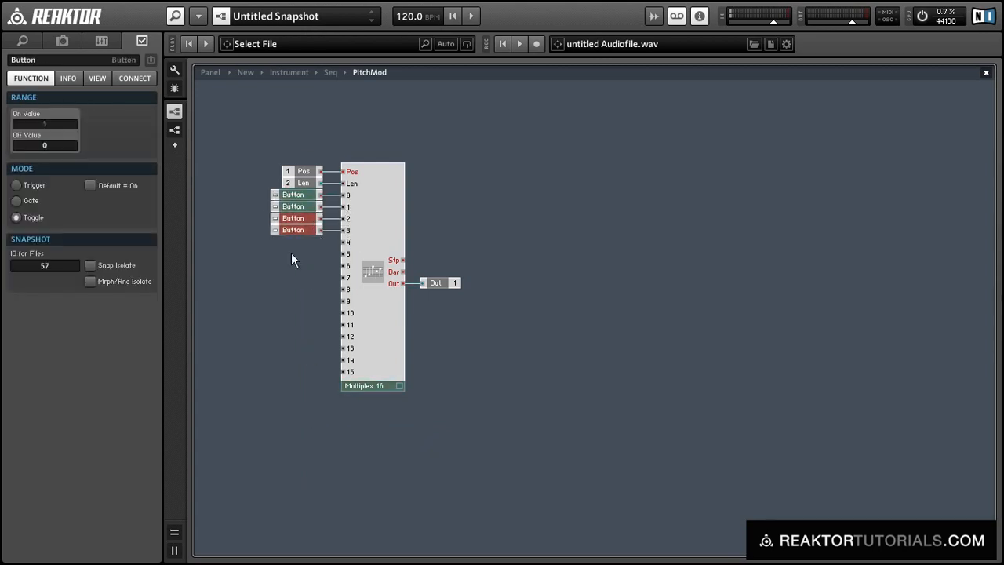
- Copy the four buttons and wire the pasted set to Multiplex inputs 4 through 7
{"action": "left_click_drag", "start_coordinate": [291, 253], "coordinate": [301, 201]}
{"action": "key", "text": "ctrl+c"}
{"action": "key", "text": "ctrl+v"}
{"action": "left_click_drag", "start_coordinate": [320, 242], "coordinate": [347, 255]}
{"action": "left_click_drag", "start_coordinate": [320, 266], "coordinate": [348, 279]}
- Copy all eight buttons and wire the pasted set to Multiplex inputs 8 through 15
{"action": "left_click_drag", "start_coordinate": [300, 309], "coordinate": [263, 199]}
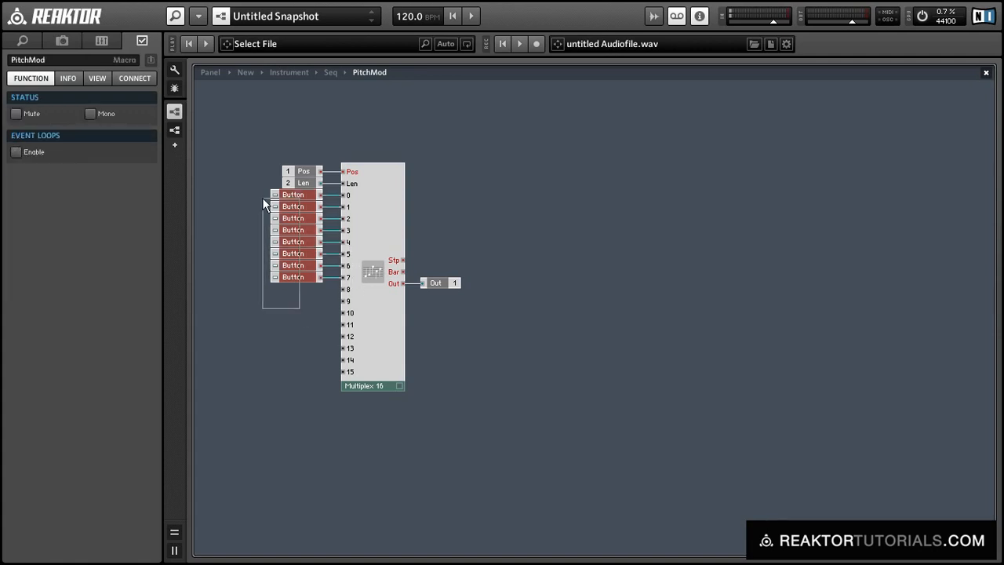
{"action": "key", "text": "ctrl+c"}
{"action": "key", "text": "ctrl+v"}
{"action": "left_click_drag", "start_coordinate": [320, 290], "coordinate": [347, 289]}
{"action": "left_click_drag", "start_coordinate": [320, 301], "coordinate": [347, 301]}
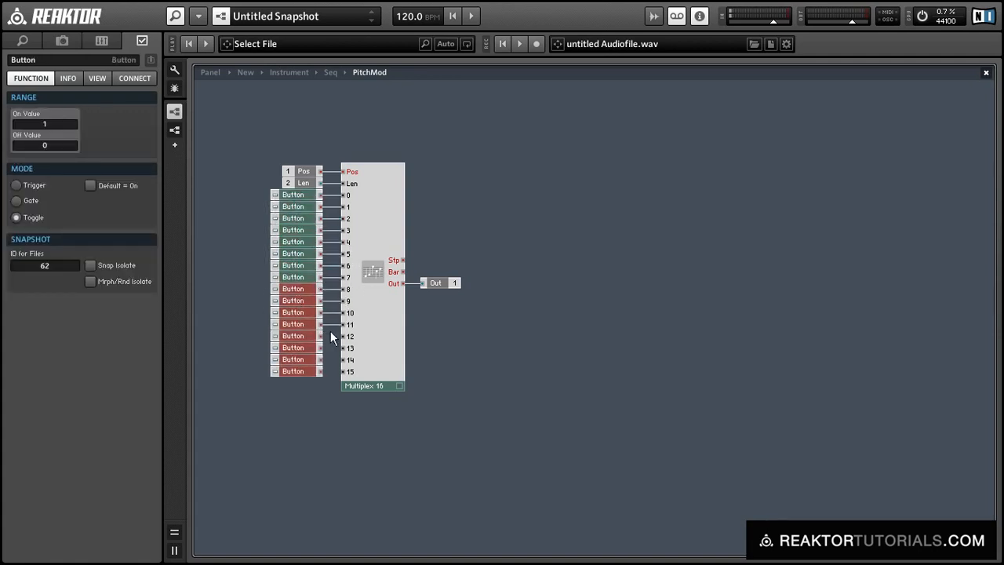
{"action": "left_click_drag", "start_coordinate": [320, 372], "coordinate": [348, 372]}
- Rename the buttons feeding Multiplex inputs 0 through 3 as 0, 1, 2 and 3
{"action": "left_click", "coordinate": [295, 195]}
{"action": "double_click", "coordinate": [39, 62]}
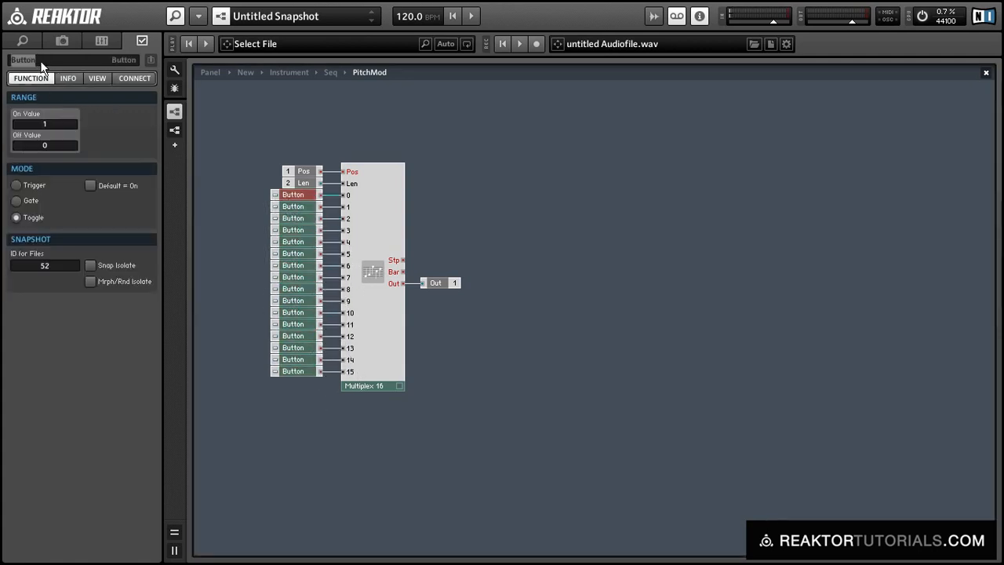
{"action": "type", "text": "0"}
{"action": "left_click", "coordinate": [295, 207]}
{"action": "double_click", "coordinate": [45, 59]}
{"action": "type", "text": "1"}
{"action": "left_click", "coordinate": [295, 218]}
{"action": "type", "text": "2"}
{"action": "left_click", "coordinate": [295, 230]}
{"action": "double_click", "coordinate": [41, 62]}
{"action": "type", "text": "3"}
- Rename the buttons feeding Multiplex inputs 4 through 7 as 4, 5, 6 and 7
{"action": "left_click", "coordinate": [295, 242]}
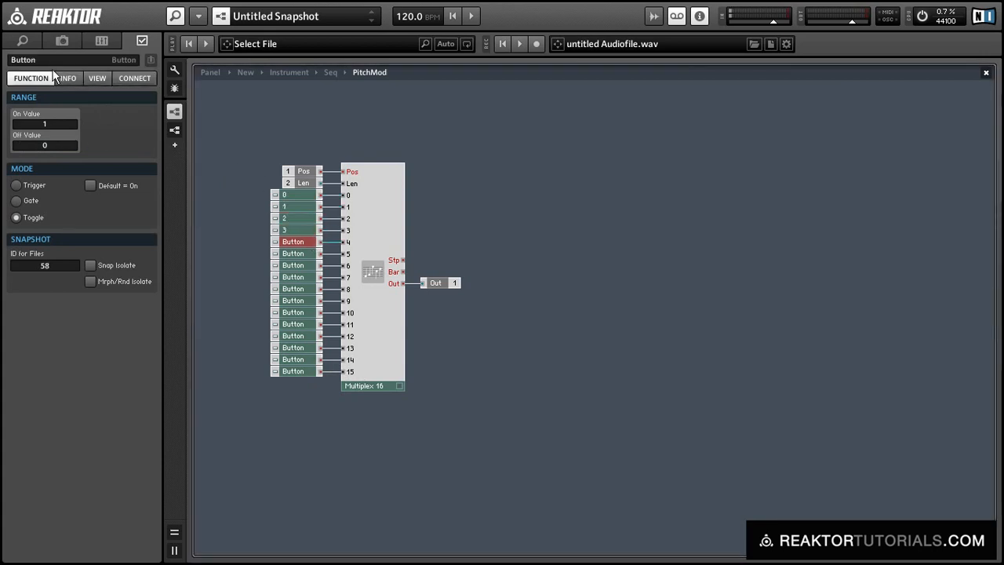
{"action": "double_click", "coordinate": [41, 62]}
{"action": "type", "text": "4"}
{"action": "left_click", "coordinate": [295, 254]}
{"action": "double_click", "coordinate": [41, 60]}
{"action": "type", "text": "6"}
{"action": "left_click", "coordinate": [294, 278]}
{"action": "double_click", "coordinate": [41, 60]}
{"action": "type", "text": "7"}
- Rename the remaining buttons to match their Multiplex input numbers, starting from 8
{"action": "left_click", "coordinate": [294, 289]}
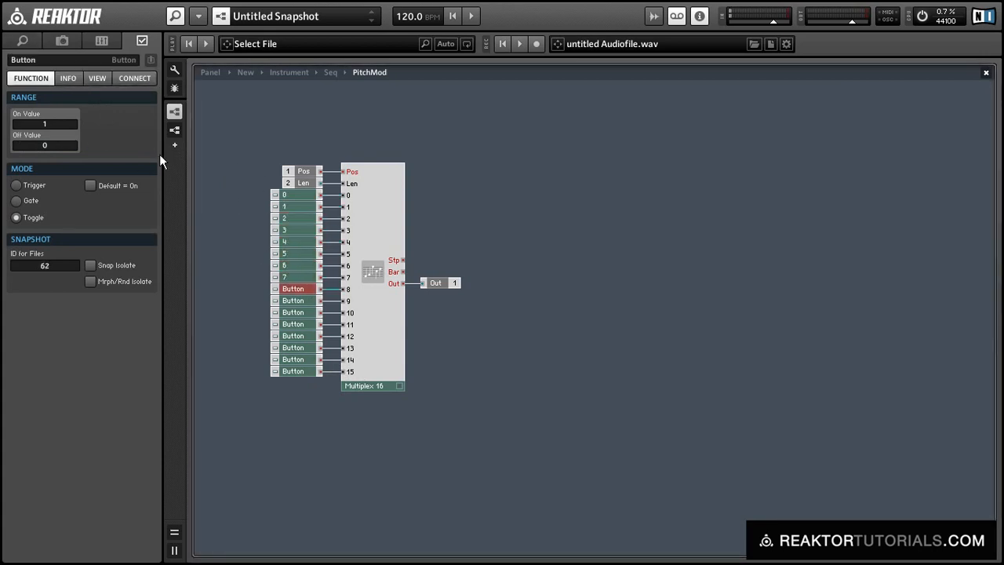
{"action": "double_click", "coordinate": [41, 60]}
{"action": "type", "text": "8"}
{"action": "double_click", "coordinate": [40, 61]}
{"action": "type", "text": "10"}
{"action": "left_click", "coordinate": [293, 324]}
{"action": "double_click", "coordinate": [41, 60]}
{"action": "type", "text": "11"}
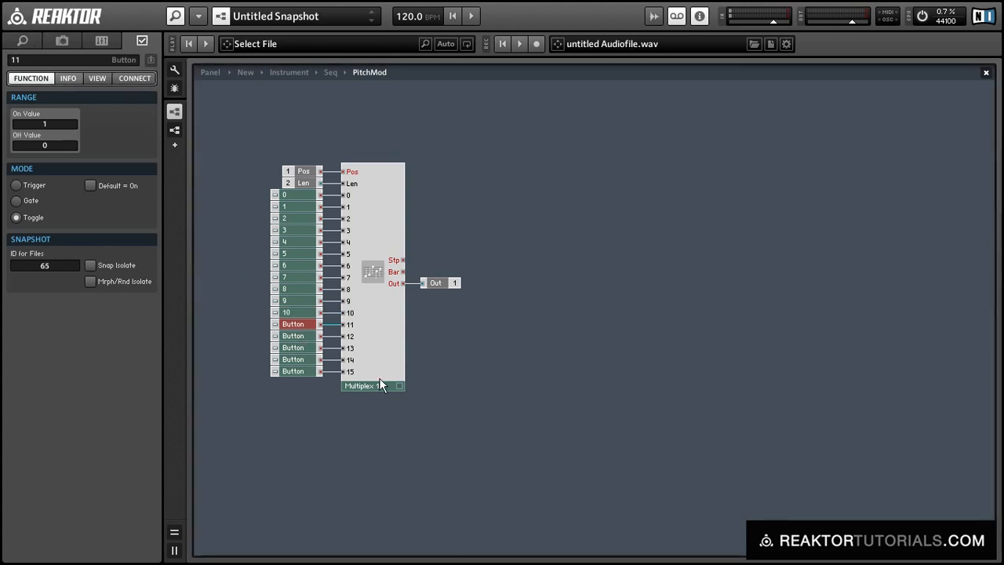
{"action": "left_click", "coordinate": [293, 336]}
{"action": "double_click", "coordinate": [41, 60]}
{"action": "type", "text": "12"}
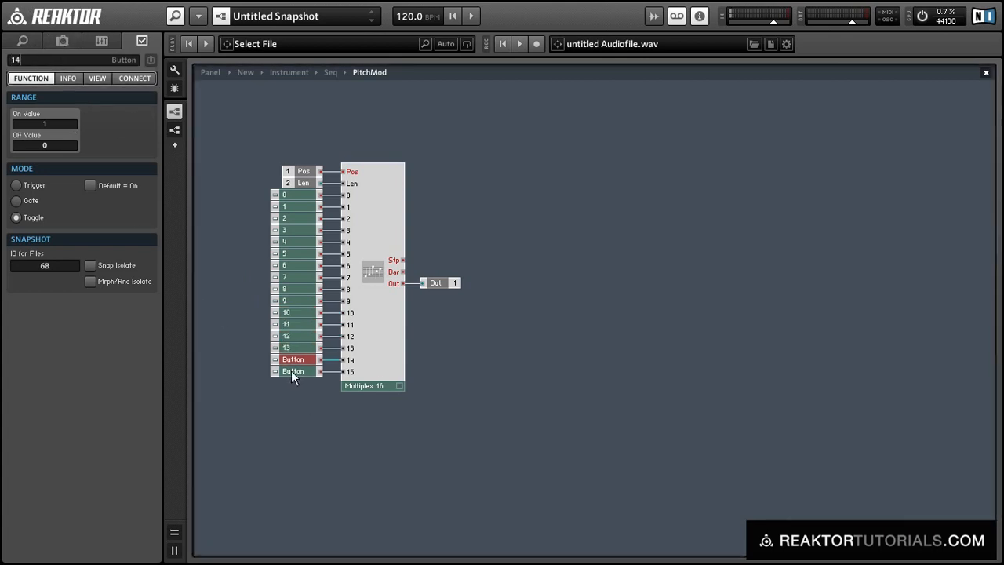
- Return to the Seq structure and rename the upper PitchMod macro as Gate
{"action": "double_click", "coordinate": [456, 214]}
{"action": "left_click_drag", "start_coordinate": [495, 279], "coordinate": [494, 276]}
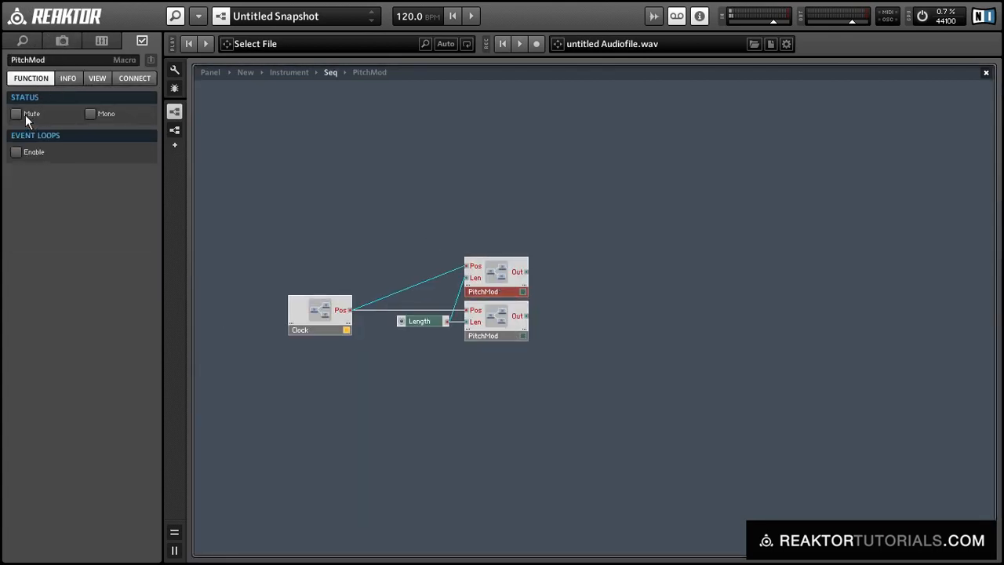
{"action": "double_click", "coordinate": [58, 55]}
{"action": "type", "text": "Gate"}
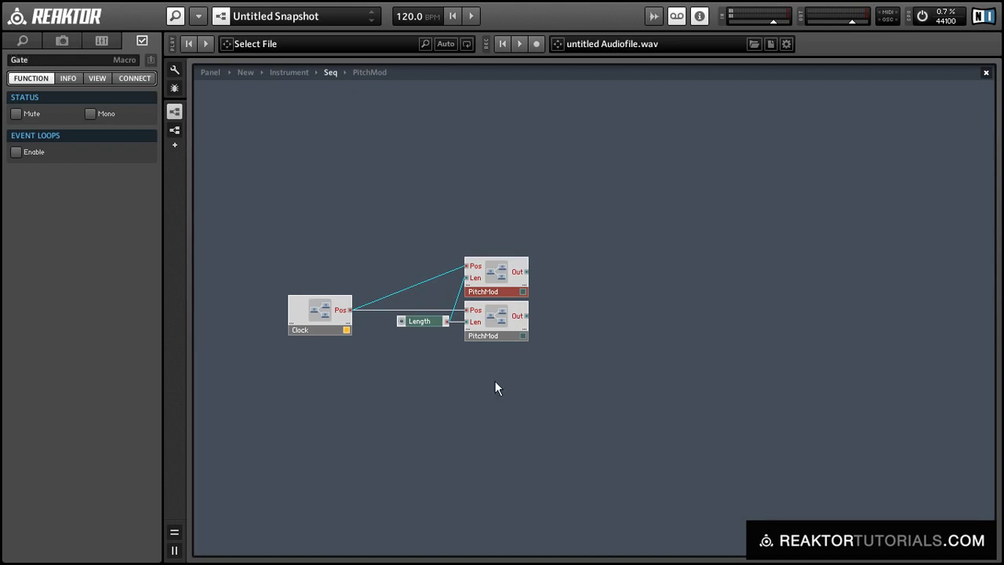
{"action": "left_click", "coordinate": [495, 381]}
- Duplicate the Gate macro directly above the original and rename the copy as Tie
{"action": "left_click", "coordinate": [502, 290]}
{"action": "left_click_drag", "start_coordinate": [501, 293], "coordinate": [495, 250]}
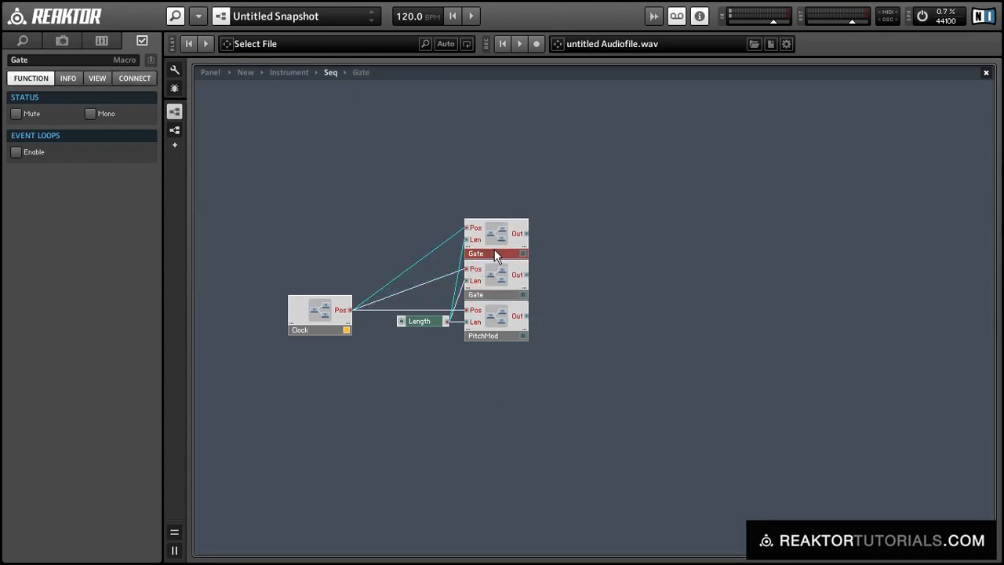
{"action": "double_click", "coordinate": [60, 58]}
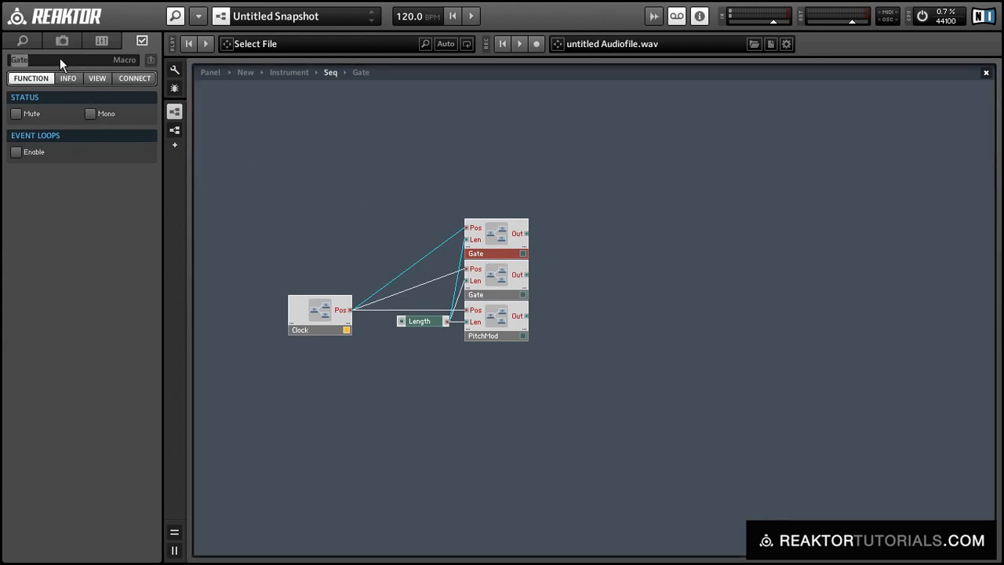
{"action": "type", "text": "Tie"}
{"action": "key", "text": "Return"}
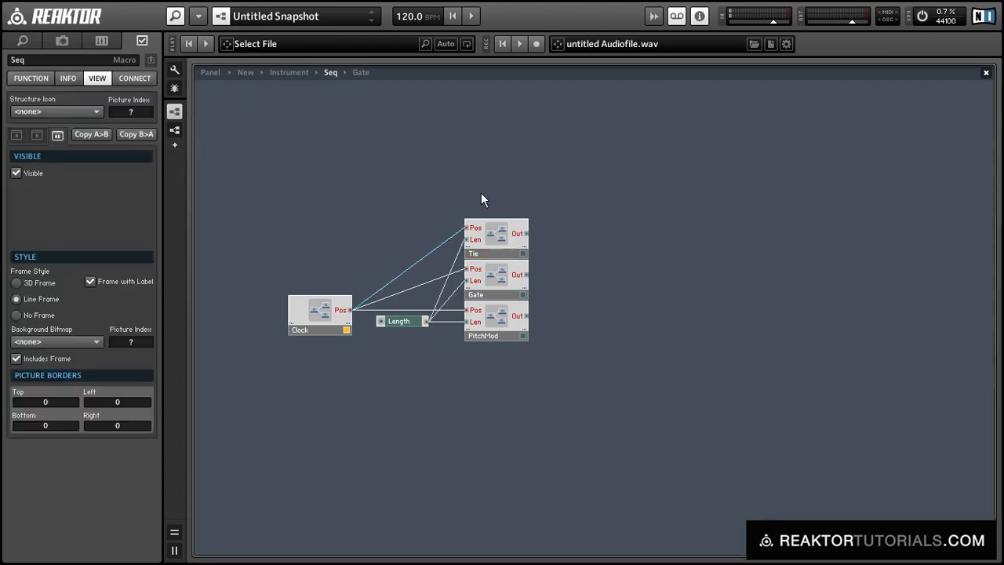
- Add a new macro directly below PitchMod, fed by the Clock's Pos output and the Length fader
{"action": "right_click", "coordinate": [504, 362]}
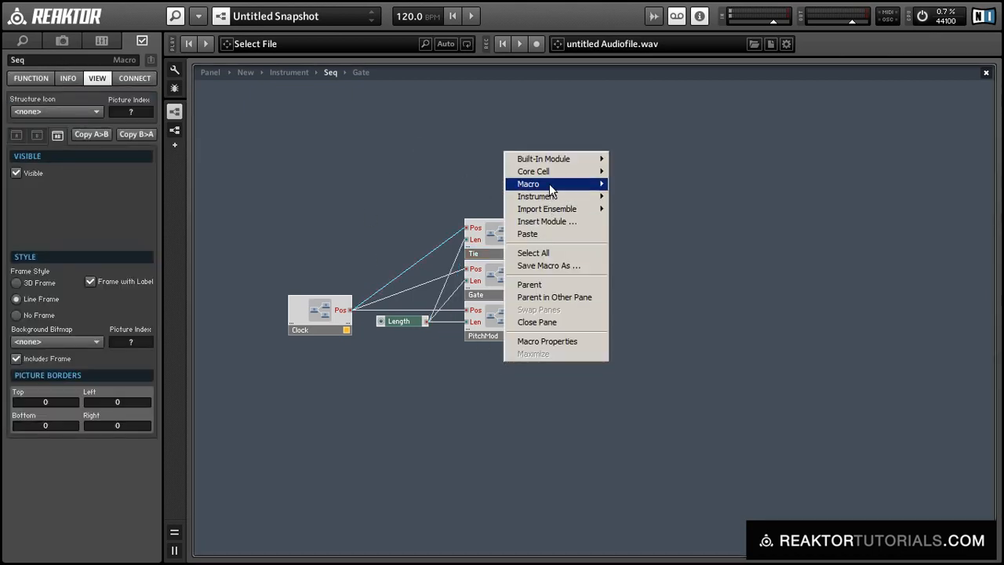
{"action": "mouse_move", "coordinate": [554, 163]}
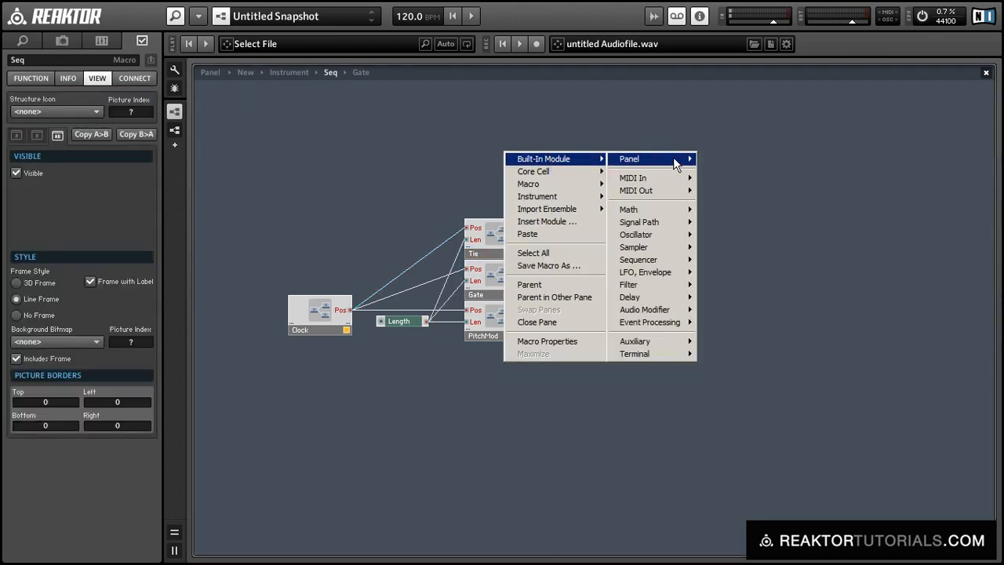
{"action": "mouse_move", "coordinate": [545, 188]}
{"action": "left_click", "coordinate": [676, 209]}
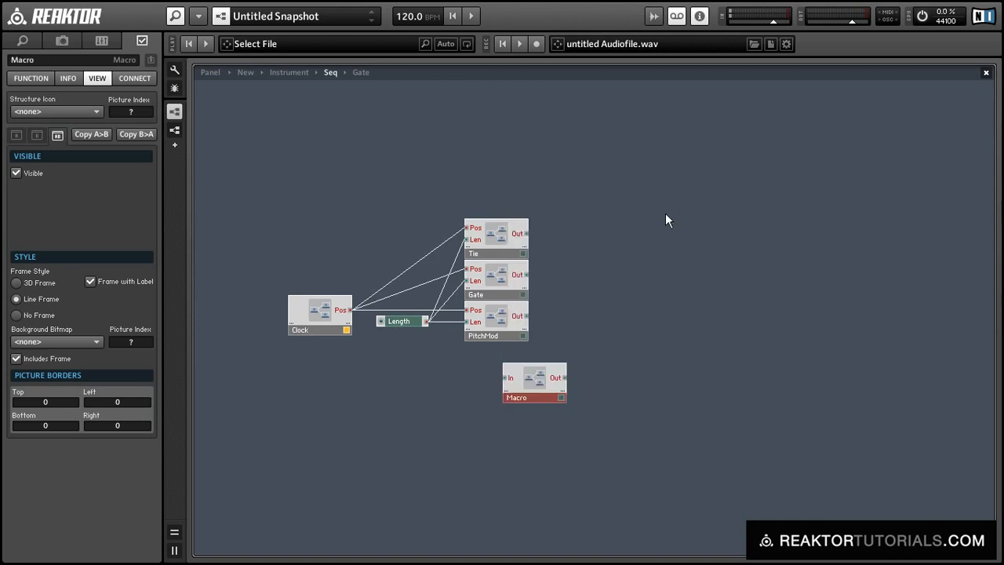
{"action": "left_click_drag", "start_coordinate": [382, 330], "coordinate": [504, 377]}
{"action": "left_click_drag", "start_coordinate": [426, 322], "coordinate": [507, 382]}
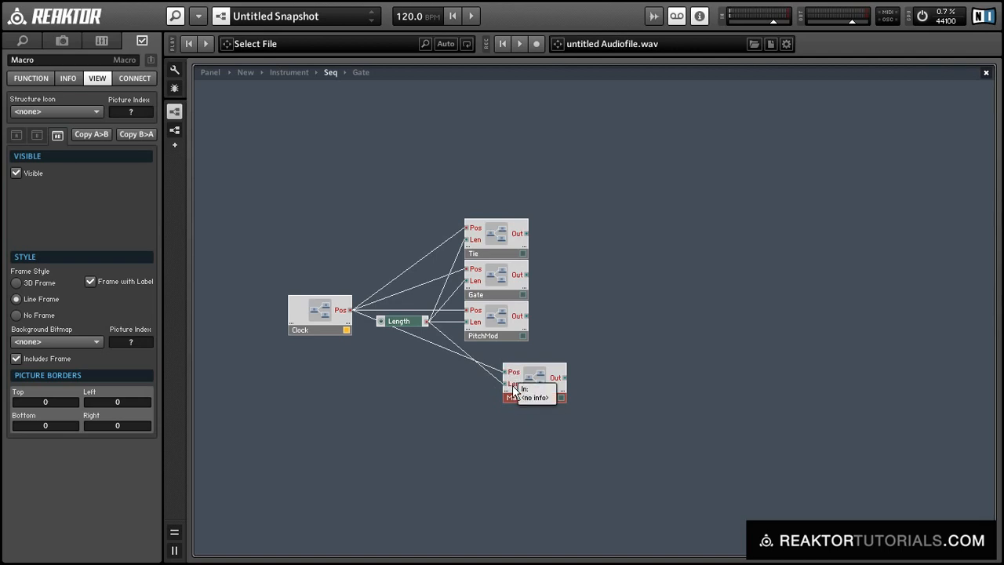
{"action": "left_click_drag", "start_coordinate": [515, 392], "coordinate": [497, 373]}
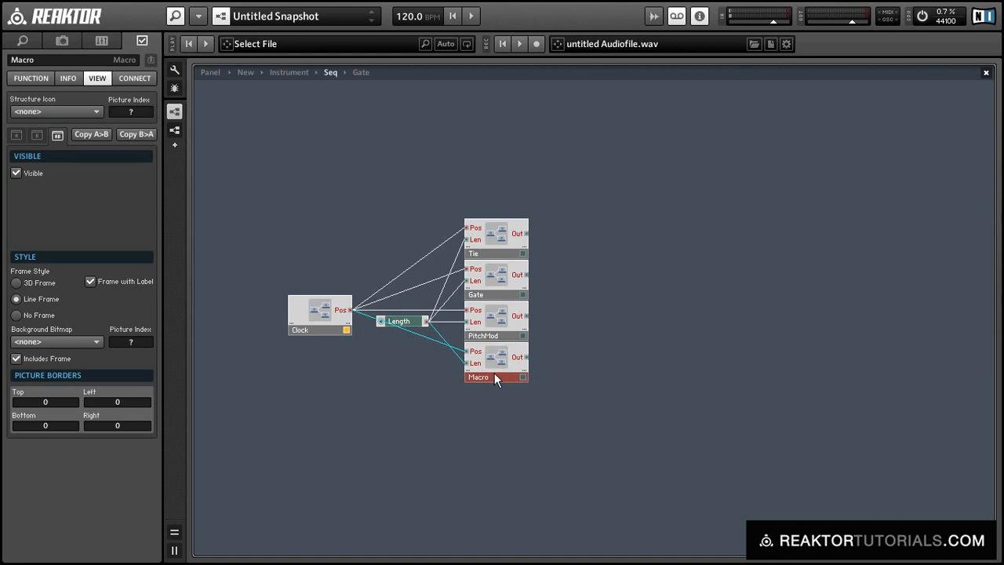
- Open the new macro and place its Pos and Len terminals together, one above the other
{"action": "double_click", "coordinate": [496, 363]}
{"action": "left_click", "coordinate": [220, 105]}
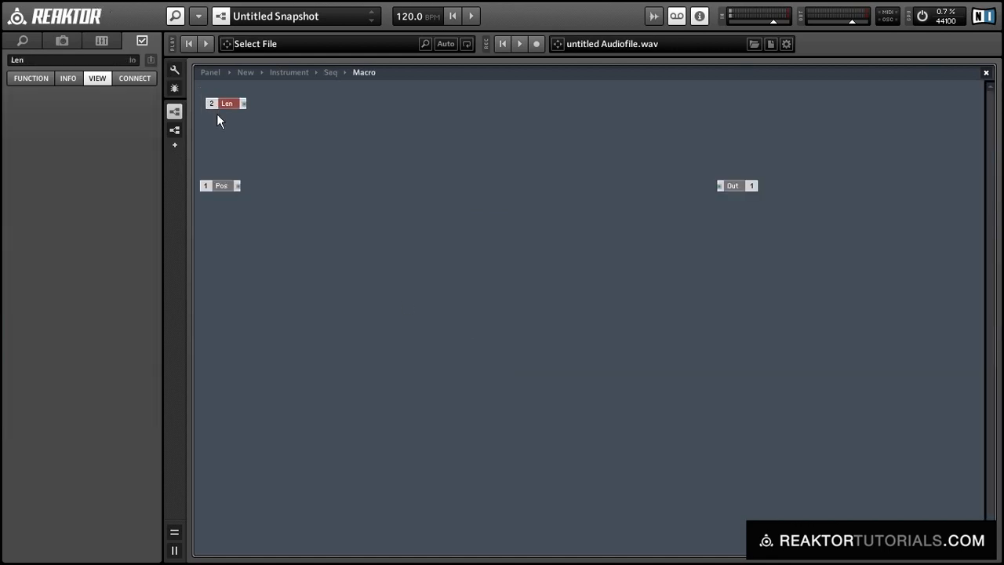
{"action": "mouse_move", "coordinate": [295, 232]}
{"action": "left_mouse_down"}
{"action": "mouse_move", "coordinate": [212, 184]}
{"action": "mouse_move", "coordinate": [308, 192]}
{"action": "left_mouse_up"}
- Add a Modulo module beside the terminals, with Pos wired to A and Len wired to B
{"action": "left_click", "coordinate": [405, 251]}
{"action": "double_click", "coordinate": [404, 251]}
{"action": "type", "text": "modulo"}
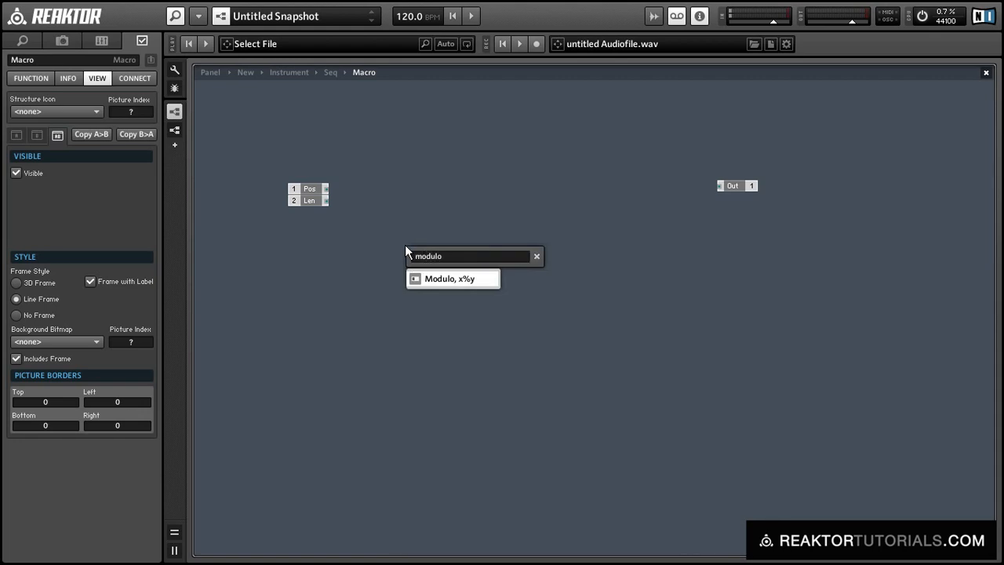
{"action": "key", "text": "Return"}
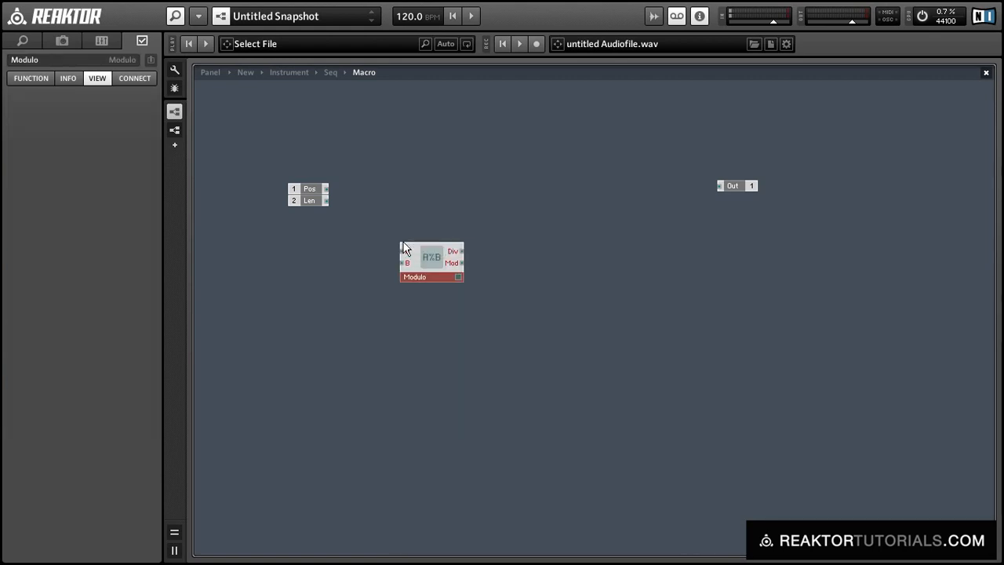
{"action": "left_click_drag", "start_coordinate": [403, 251], "coordinate": [325, 191]}
{"action": "left_click_drag", "start_coordinate": [401, 262], "coordinate": [325, 201]}
{"action": "left_click_drag", "start_coordinate": [433, 269], "coordinate": [381, 204]}
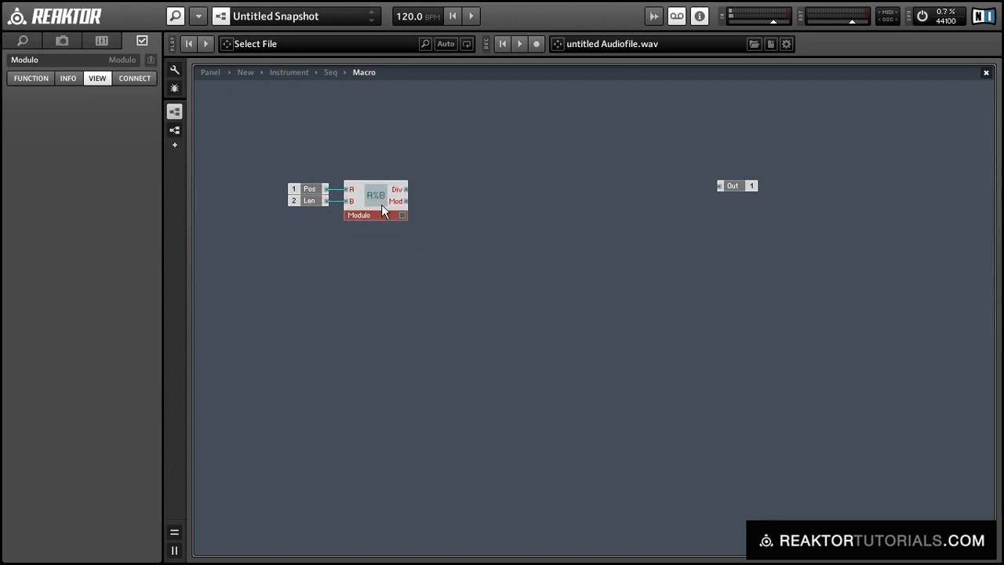
- Insert an Add module and connect Modulo's Mod output to its upper input
{"action": "left_click", "coordinate": [444, 214]}
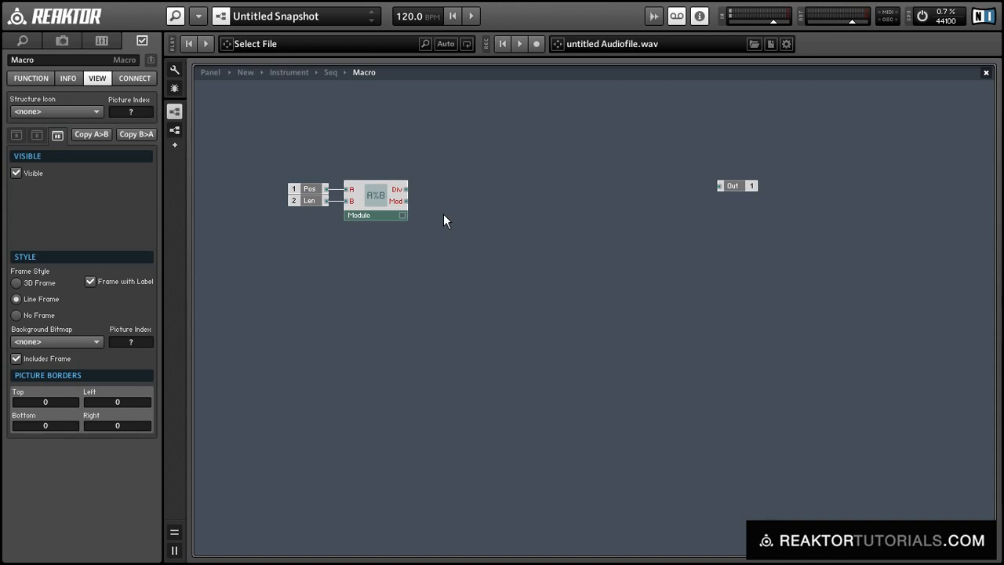
{"action": "right_click", "coordinate": [443, 157]}
{"action": "mouse_move", "coordinate": [486, 165]}
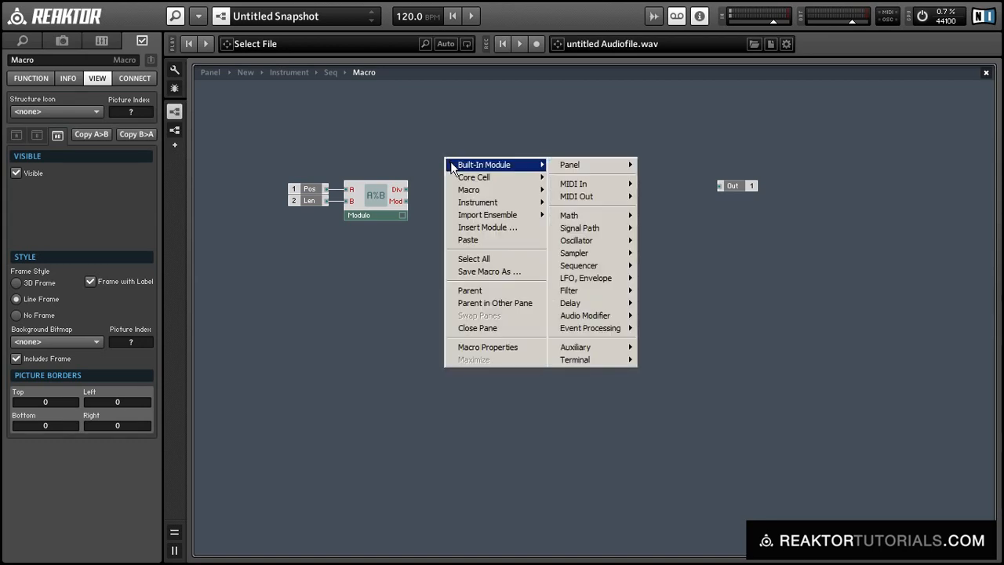
{"action": "mouse_move", "coordinate": [604, 215]}
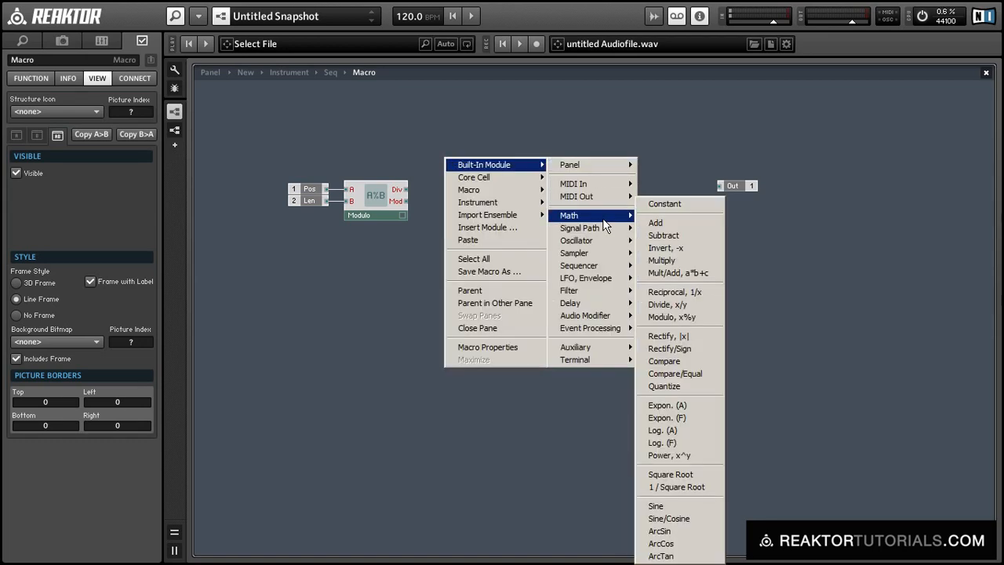
{"action": "left_click", "coordinate": [666, 228]}
{"action": "left_click_drag", "start_coordinate": [422, 188], "coordinate": [517, 213]}
- Create a constant with the value 0.1 on the Add module's lower input
{"action": "right_click", "coordinate": [512, 212]}
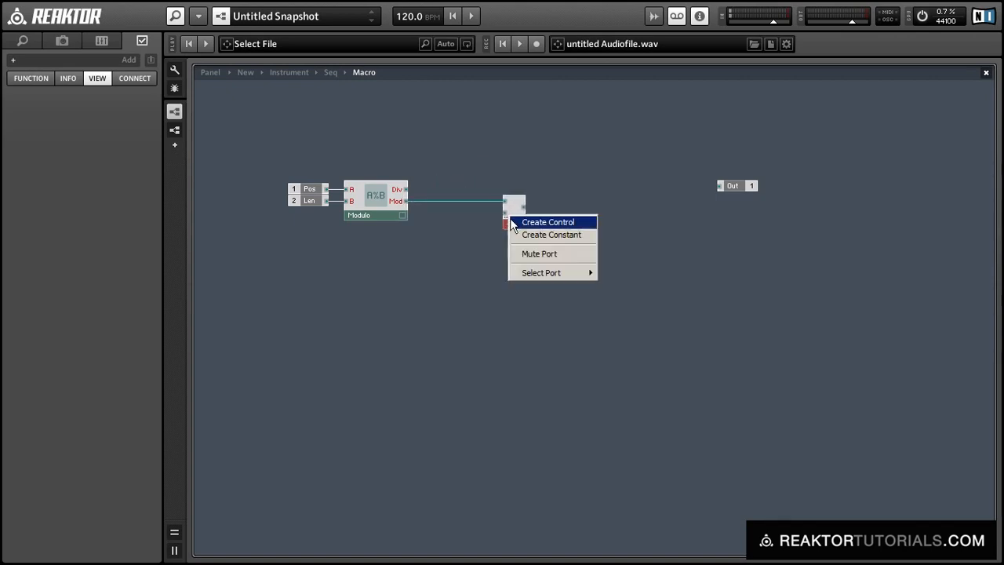
{"action": "left_click", "coordinate": [528, 236]}
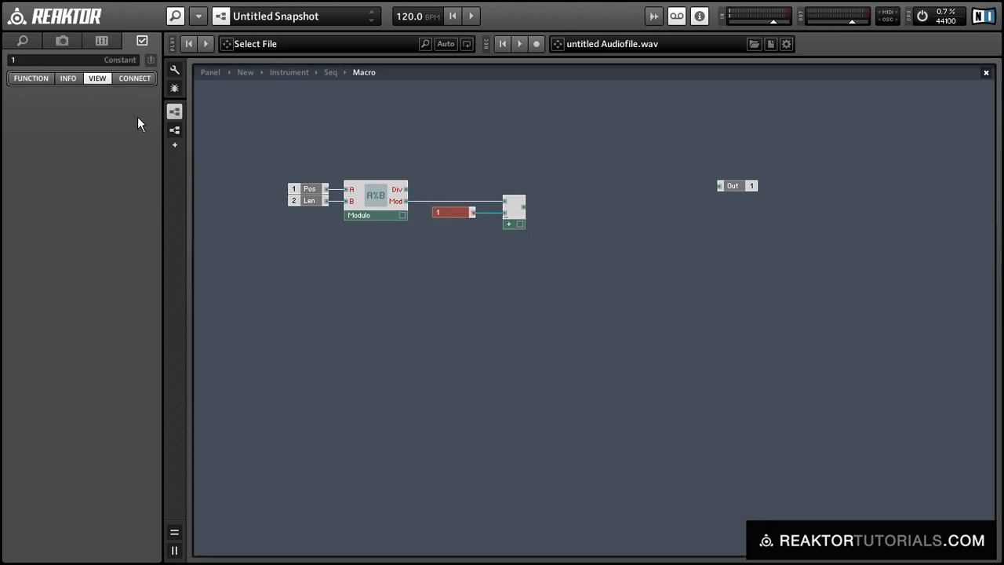
{"action": "type", "text": "0."}
{"action": "left_click", "coordinate": [534, 249]}
- Duplicate the Add module and its constant directly below, and set the copied constant to 0.9
{"action": "left_click_drag", "start_coordinate": [519, 222], "coordinate": [440, 196]}
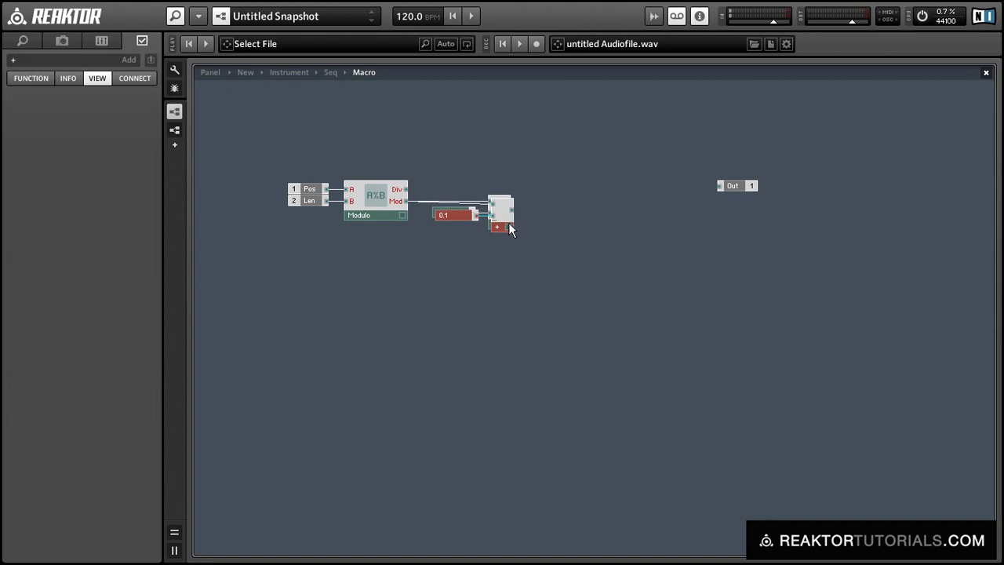
{"action": "left_click_drag", "start_coordinate": [509, 222], "coordinate": [506, 257]}
{"action": "left_click", "coordinate": [447, 248]}
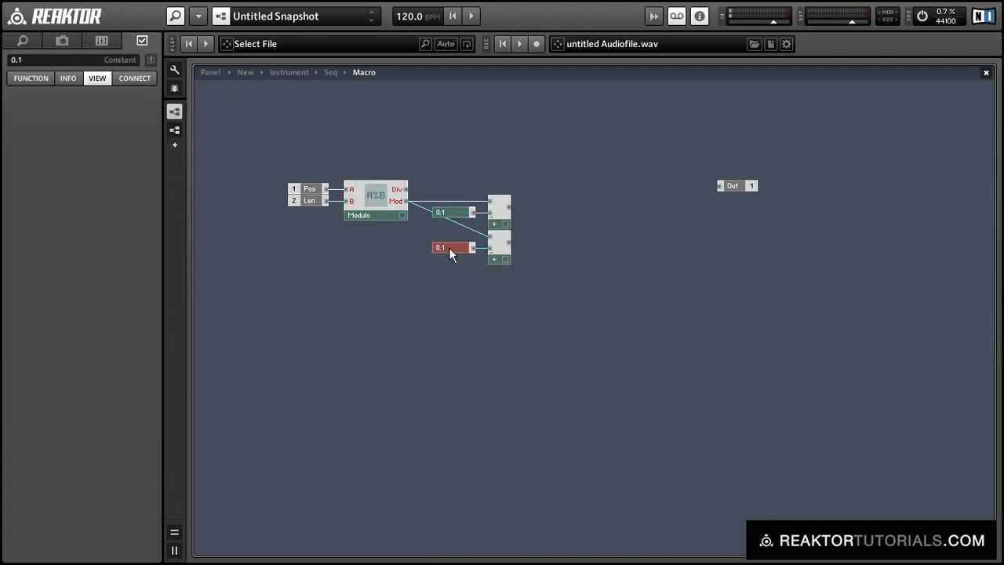
{"action": "left_click", "coordinate": [21, 61]}
{"action": "type", "text": "0.9"}
{"action": "key", "text": "Return"}
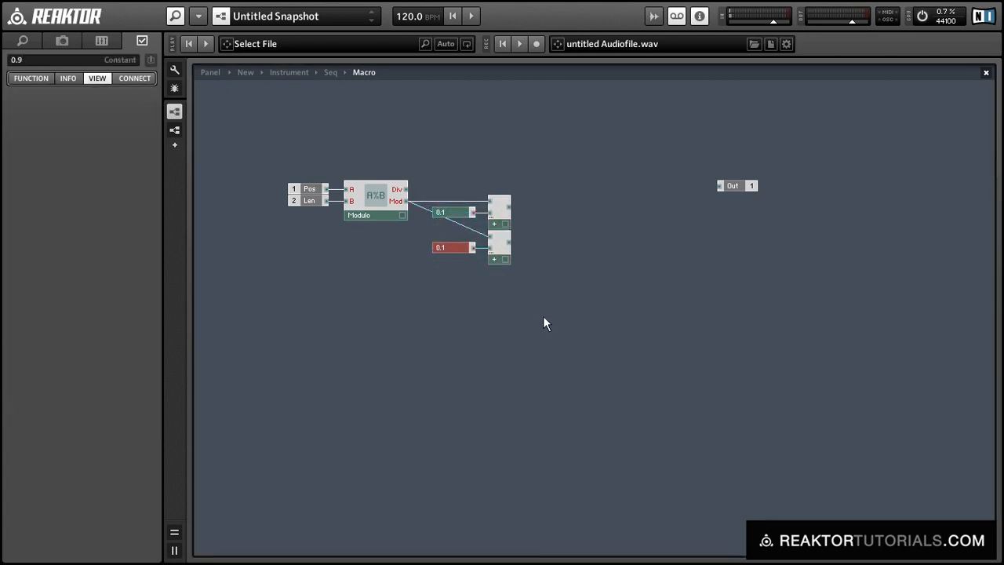
{"action": "left_click", "coordinate": [510, 289]}
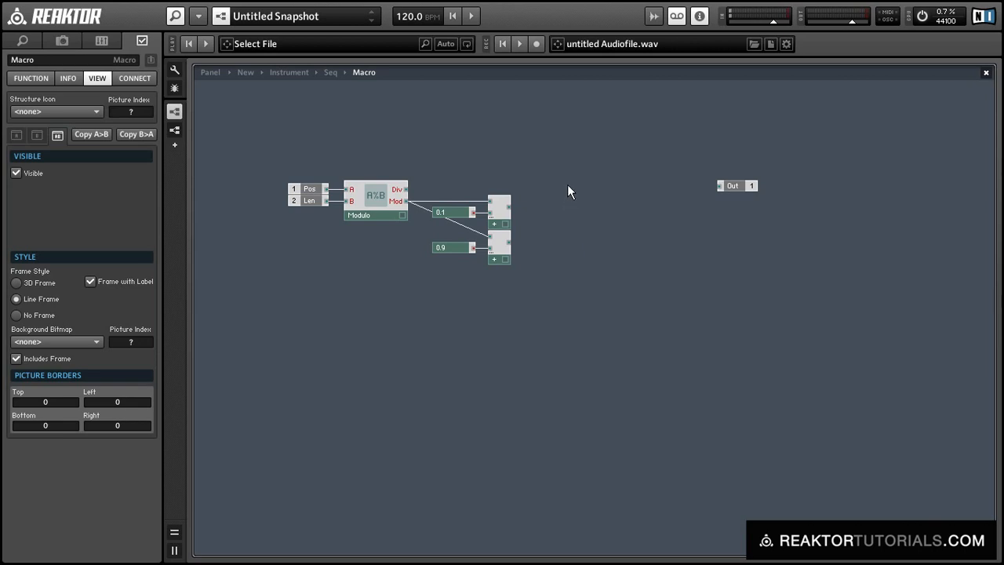
- Insert a Divide module and create a constant of 16 on its lower input
{"action": "key", "text": "Return"}
{"action": "type", "text": "/"}
{"action": "key", "text": "Return"}
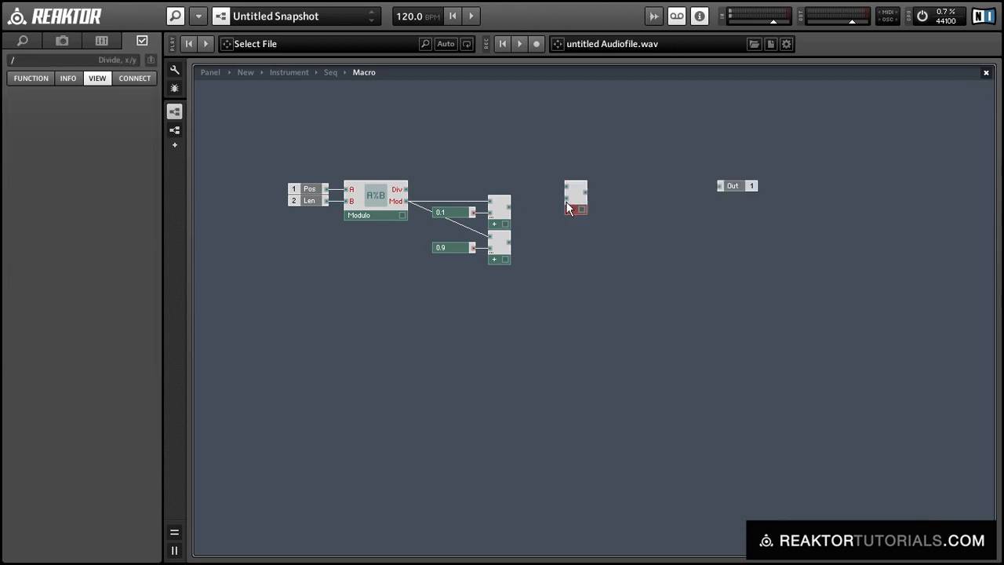
{"action": "right_click", "coordinate": [566, 203]}
{"action": "left_click", "coordinate": [578, 221]}
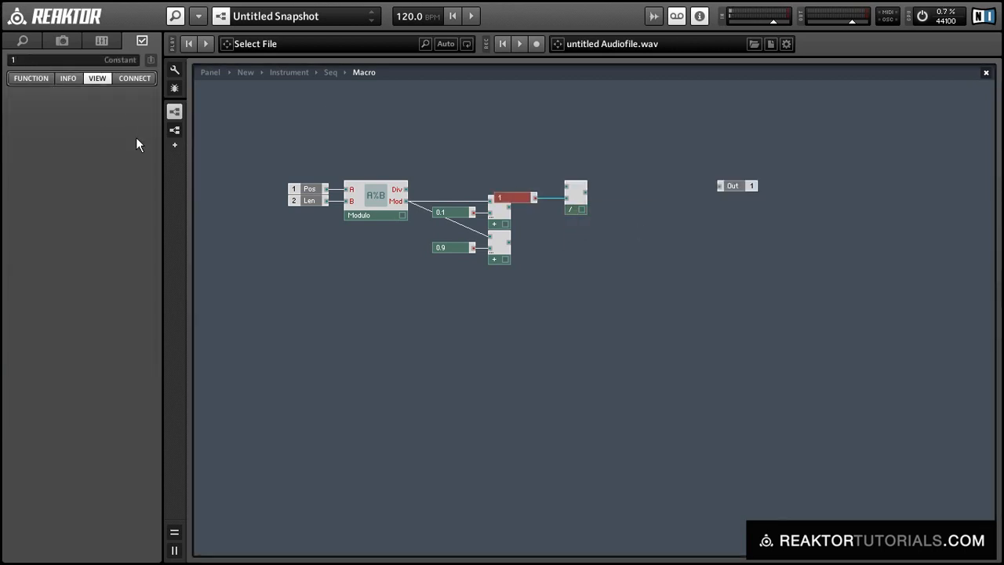
{"action": "type", "text": "6"}
{"action": "left_click", "coordinate": [635, 276]}
- Duplicate the Divide module with its 16 constant, wiring the 0.1 sum into the upper divider and the 0.9 sum into the lower one
{"action": "left_click_drag", "start_coordinate": [510, 206], "coordinate": [596, 264]}
{"action": "key", "text": "ctrl+d"}
{"action": "left_click_drag", "start_coordinate": [510, 243], "coordinate": [592, 242]}
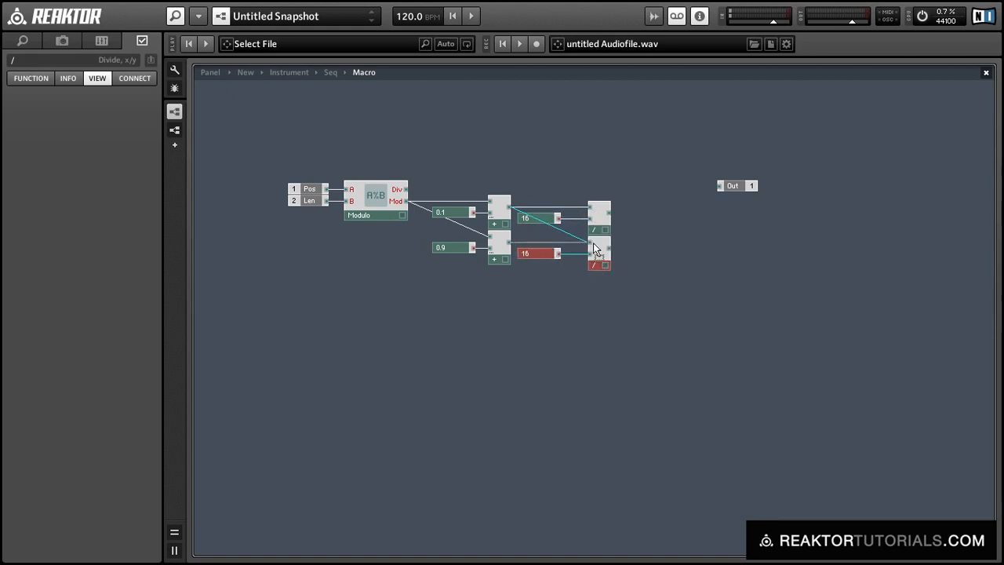
{"action": "left_click_drag", "start_coordinate": [646, 292], "coordinate": [581, 226]}
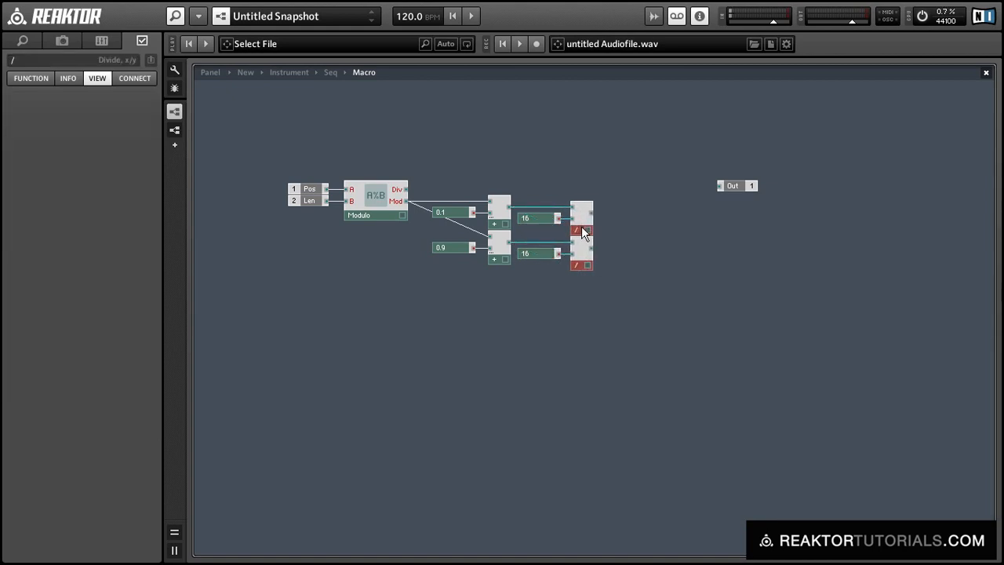
- Insert an XY module, wiring the upper divider into X1 and the lower divider into X2
{"action": "left_click", "coordinate": [663, 232]}
{"action": "double_click", "coordinate": [663, 233]}
{"action": "type", "text": "xy"}
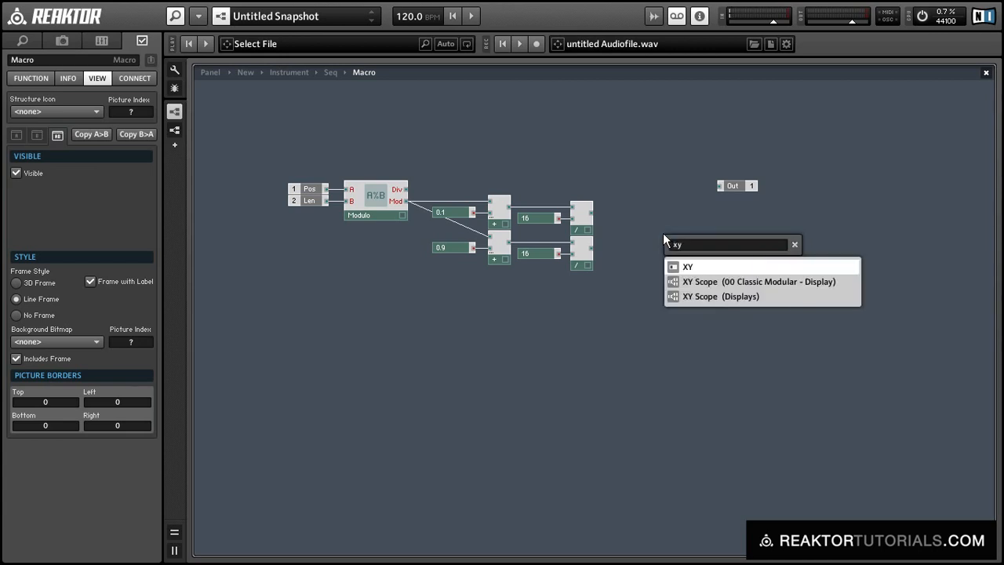
{"action": "key", "text": "Return"}
{"action": "left_click_drag", "start_coordinate": [661, 239], "coordinate": [590, 216]}
{"action": "left_click_drag", "start_coordinate": [636, 251], "coordinate": [712, 247]}
- Insert a Gate MIDI In module and place it below the 0.9 constant
{"action": "left_click", "coordinate": [671, 309]}
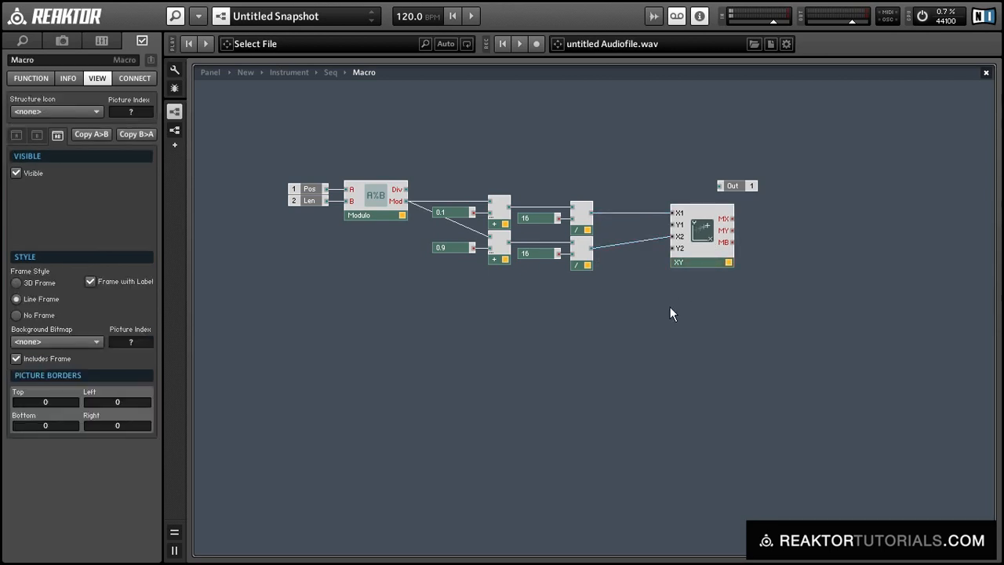
{"action": "double_click", "coordinate": [671, 309]}
{"action": "type", "text": "midi gate"}
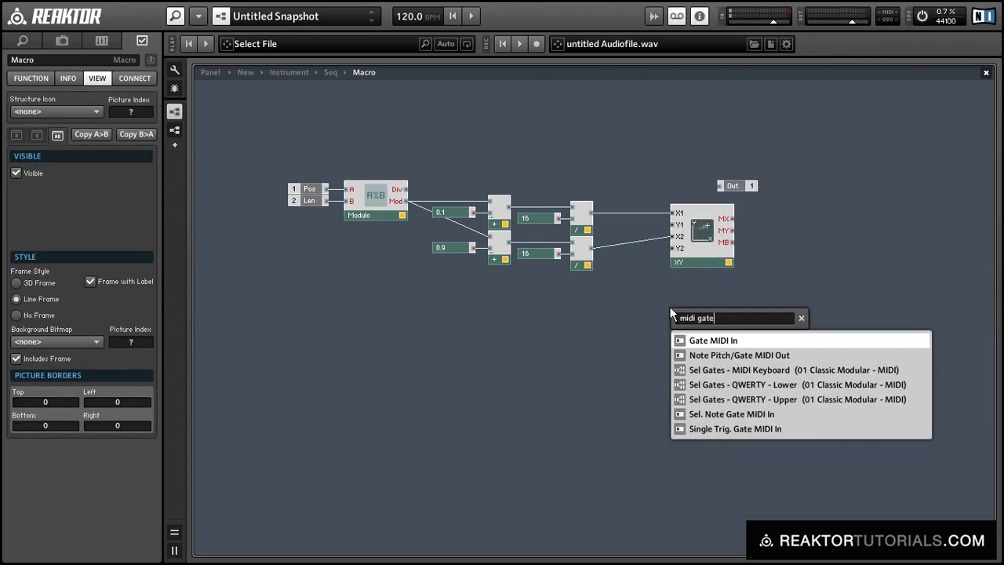
{"action": "key", "text": "Return"}
{"action": "left_click_drag", "start_coordinate": [631, 306], "coordinate": [436, 306]}
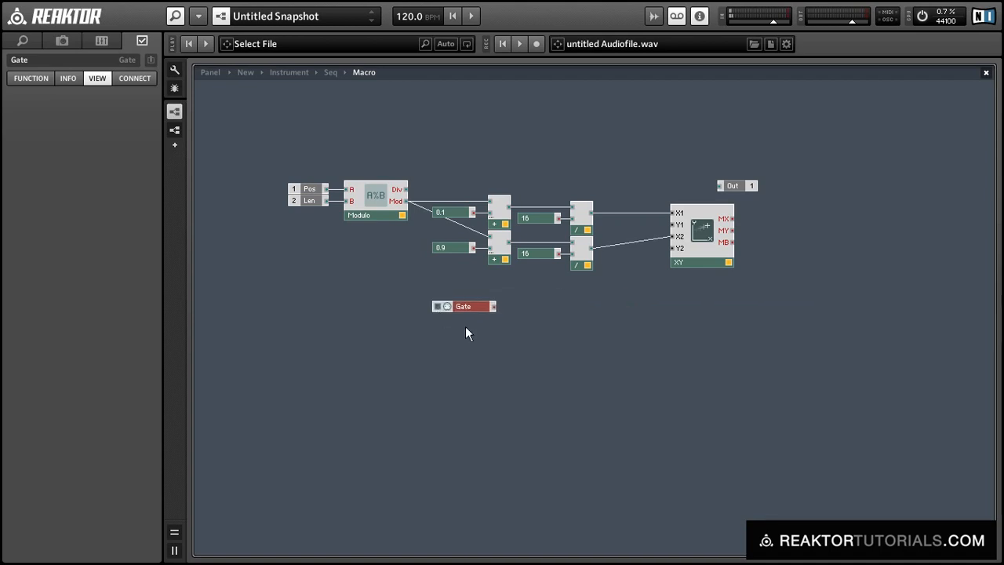
- Insert a Compare module below the dividers, wiring Gate into its A input and its > output into the XY module's Y2
{"action": "left_click", "coordinate": [518, 348]}
{"action": "double_click", "coordinate": [519, 349]}
{"action": "type", "text": "comp"}
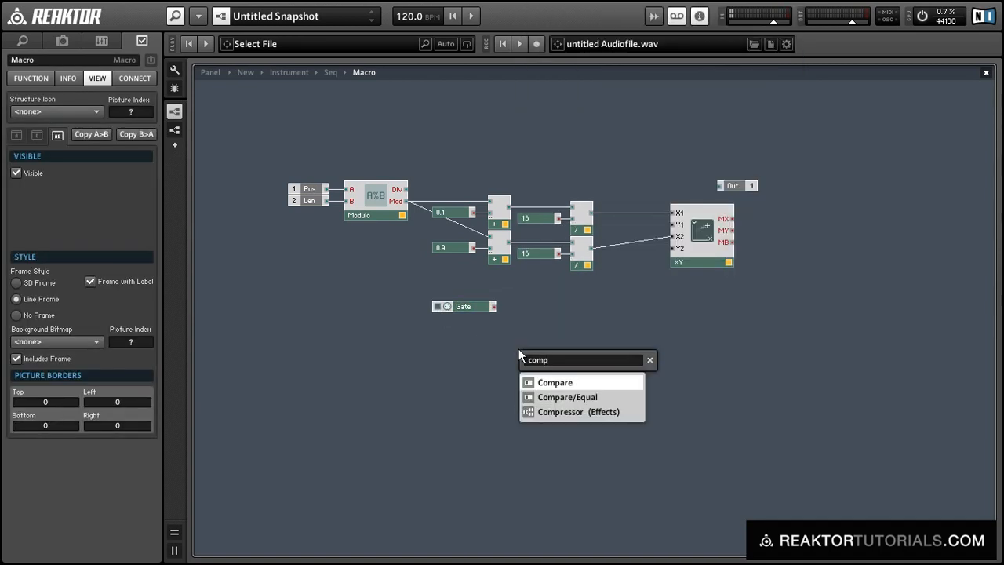
{"action": "key", "text": "Return"}
{"action": "left_click_drag", "start_coordinate": [517, 354], "coordinate": [673, 248]}
{"action": "left_click_drag", "start_coordinate": [593, 392], "coordinate": [473, 301]}
{"action": "left_click_drag", "start_coordinate": [542, 322], "coordinate": [563, 296]}
{"action": "left_click", "coordinate": [660, 270]}
- Hide the XY module's label and value, and set its cursor type to None
{"action": "left_click", "coordinate": [697, 233]}
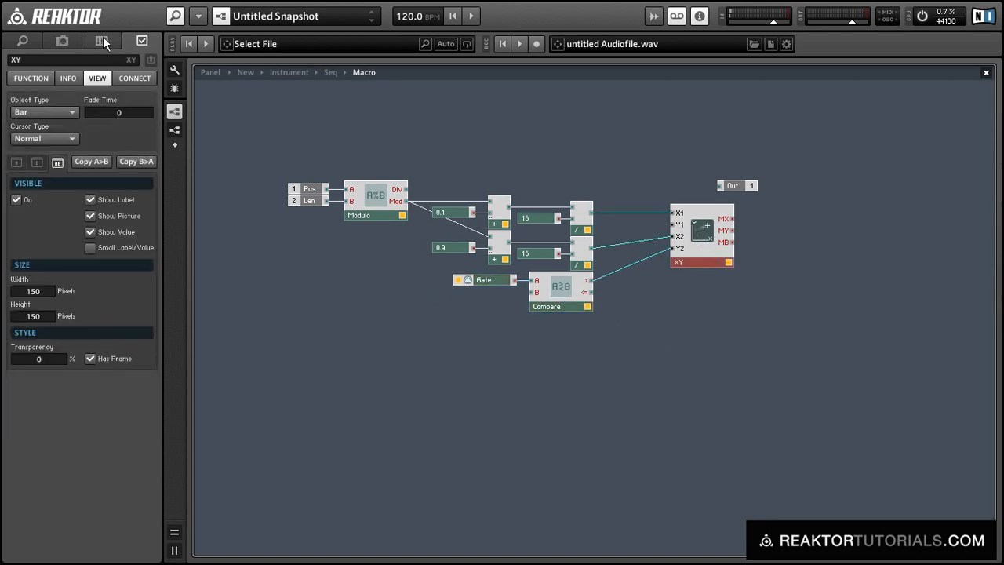
{"action": "left_click", "coordinate": [98, 202]}
{"action": "left_click", "coordinate": [101, 229]}
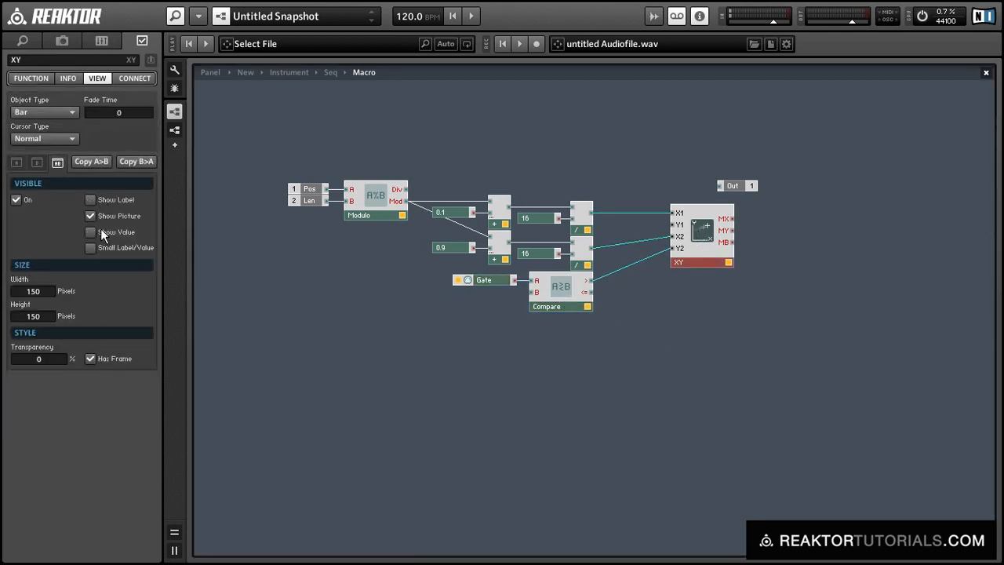
{"action": "left_click", "coordinate": [32, 140]}
{"action": "left_click", "coordinate": [33, 154]}
- Delete the macro's Out terminal and switch to the instrument panel view
{"action": "left_click", "coordinate": [747, 190]}
{"action": "key", "text": "Delete"}
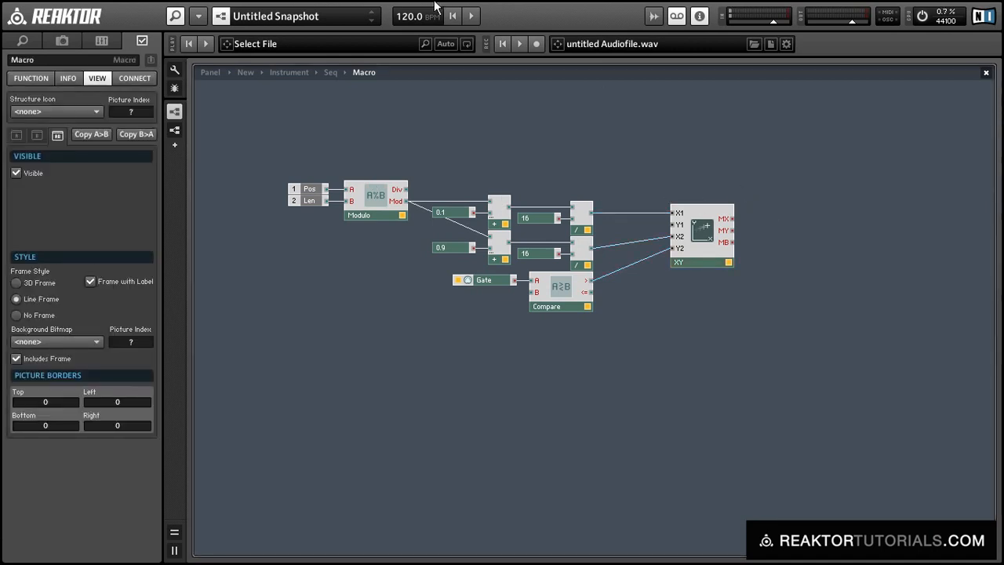
{"action": "left_click", "coordinate": [210, 72]}
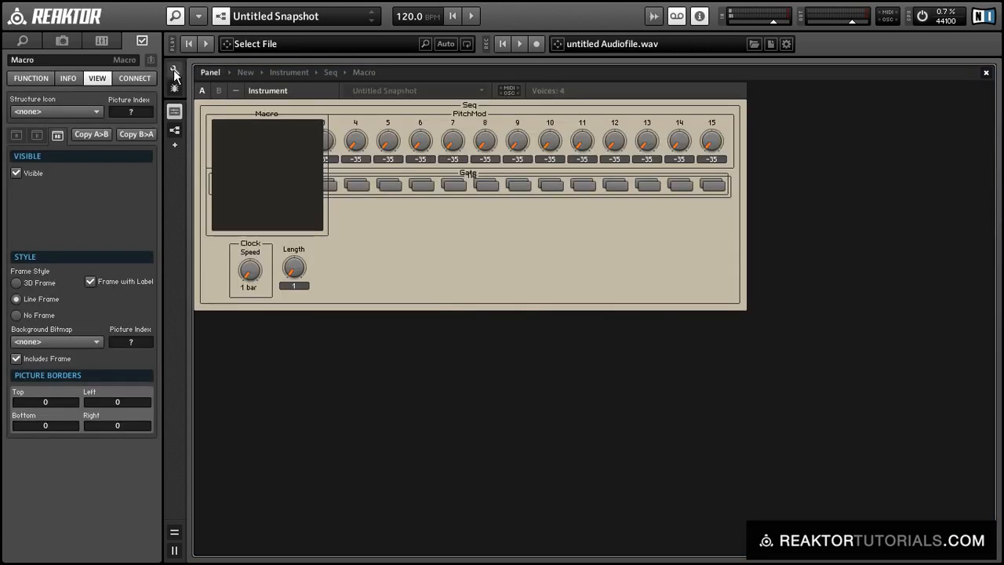
- Rearrange the panel with Tie below Gate, the XY display's macro below Tie, and the Clock and Length controls lower down
{"action": "left_click_drag", "start_coordinate": [229, 161], "coordinate": [408, 369]}
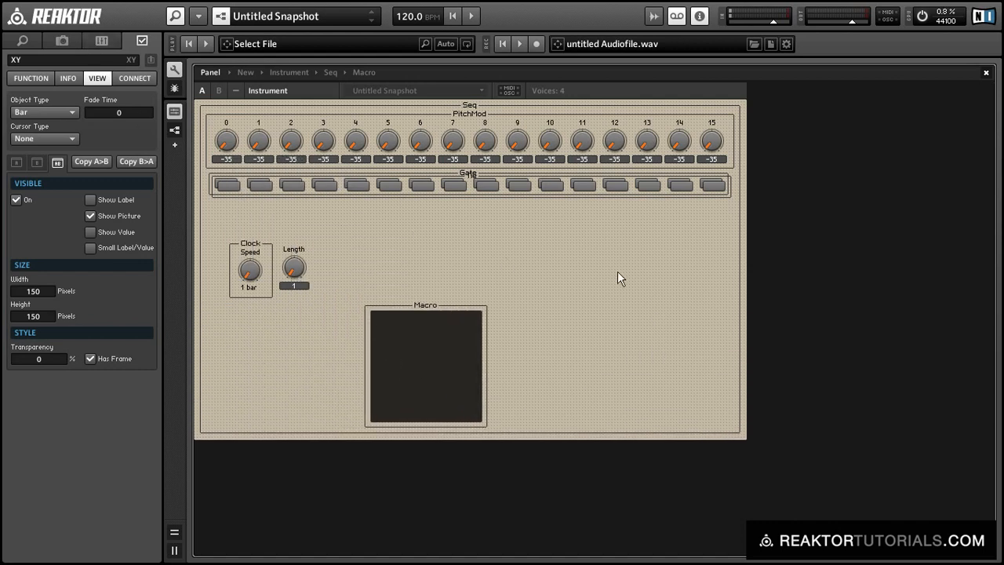
{"action": "left_click_drag", "start_coordinate": [462, 195], "coordinate": [460, 223]}
{"action": "left_click_drag", "start_coordinate": [335, 332], "coordinate": [209, 234]}
{"action": "left_click_drag", "start_coordinate": [243, 284], "coordinate": [240, 358]}
{"action": "left_click_drag", "start_coordinate": [388, 370], "coordinate": [232, 296]}
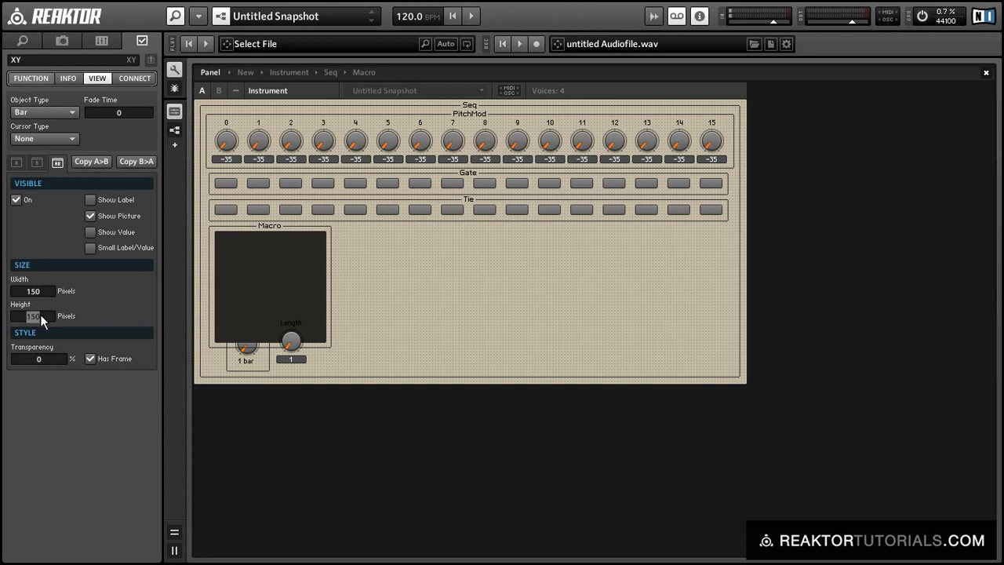
- Resize the XY display to a height of 12 pixels and a width of 692 pixels
{"action": "type", "text": "12"}
{"action": "key", "text": "Return"}
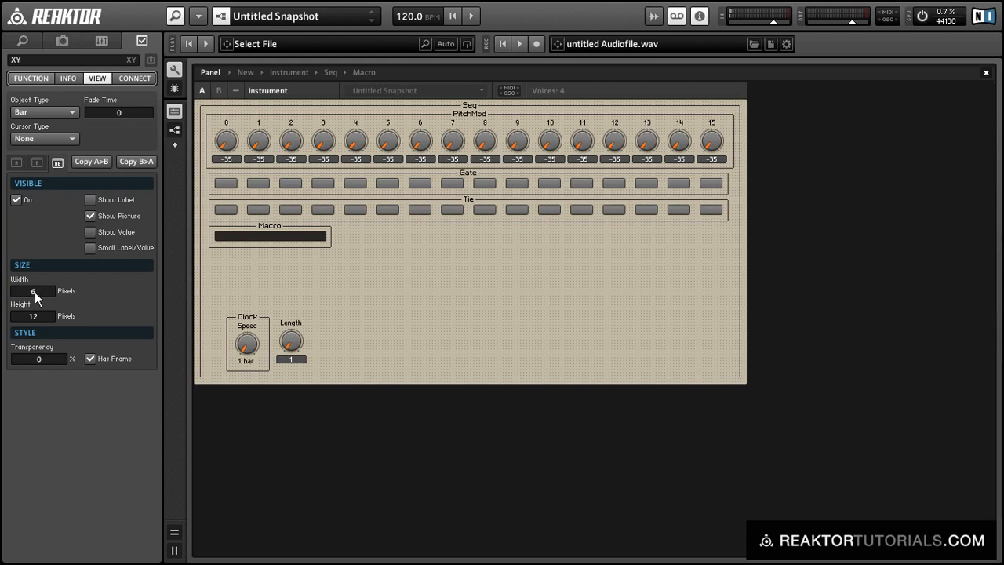
{"action": "left_click", "coordinate": [543, 294]}
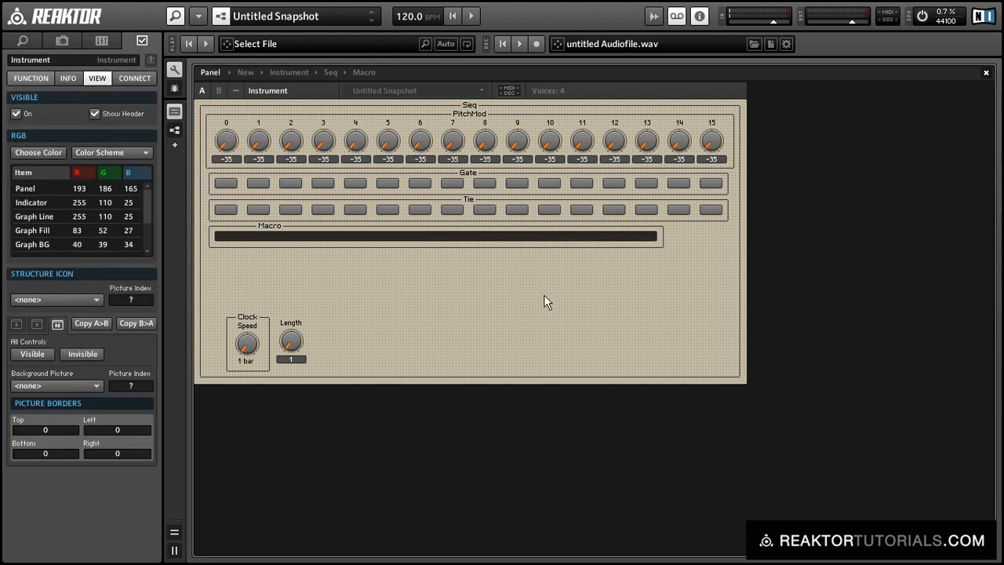
{"action": "left_click", "coordinate": [426, 239]}
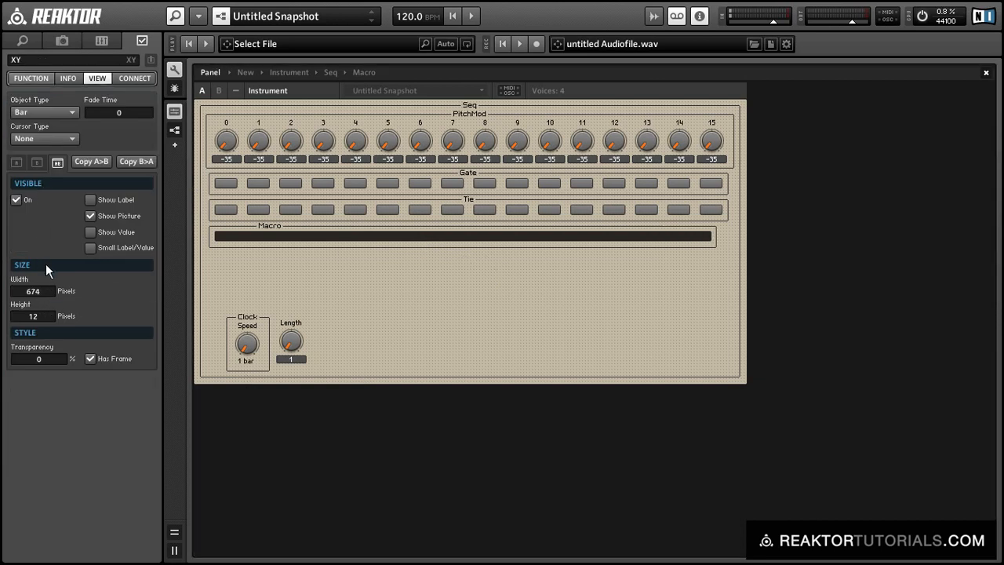
{"action": "left_click_drag", "start_coordinate": [44, 292], "coordinate": [40, 264]}
- Lock the panel layout, then set the Clock's Speed to 1/16 and Length to 16
{"action": "left_click", "coordinate": [176, 69]}
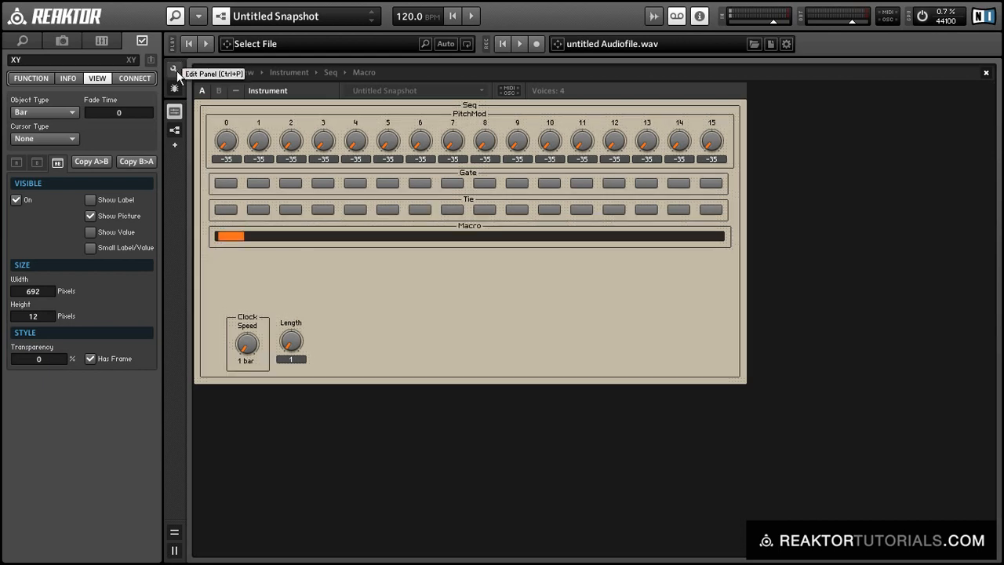
{"action": "left_click_drag", "start_coordinate": [246, 344], "coordinate": [229, 269]}
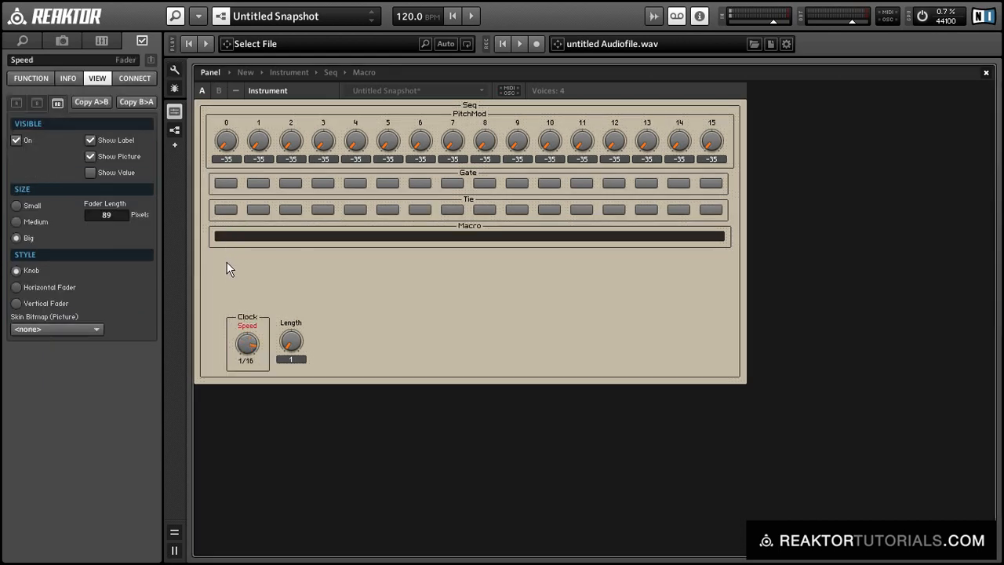
{"action": "left_click", "coordinate": [293, 343]}
{"action": "left_click_drag", "start_coordinate": [283, 308], "coordinate": [260, 204]}
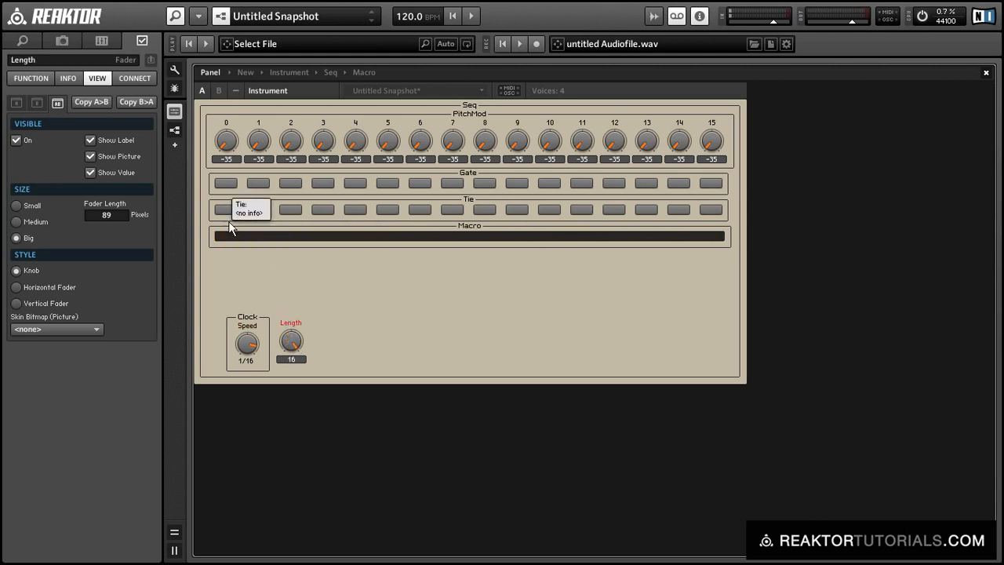
- Return to the Seq macro's structure and insert an Order module
{"action": "left_click", "coordinate": [362, 72]}
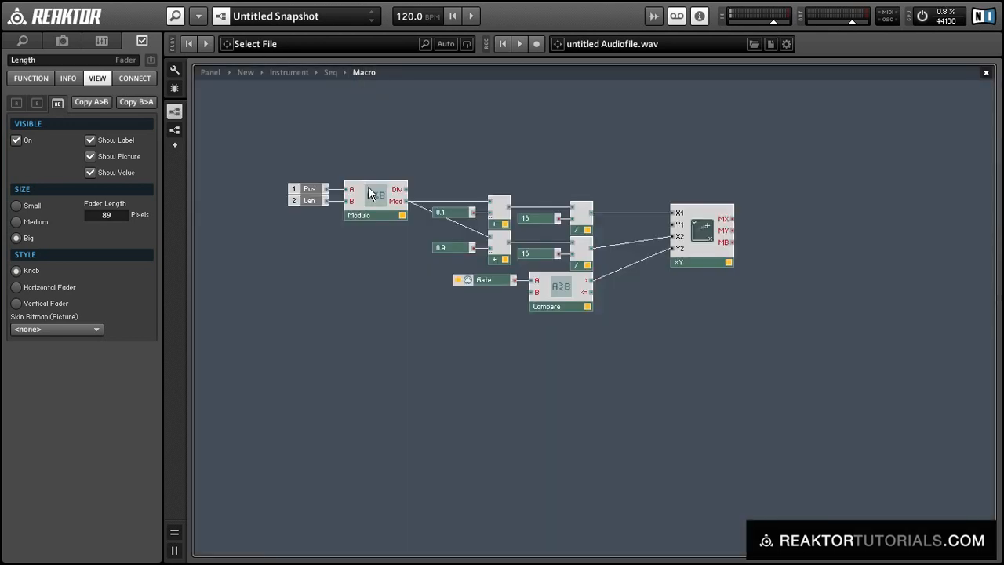
{"action": "double_click", "coordinate": [425, 311]}
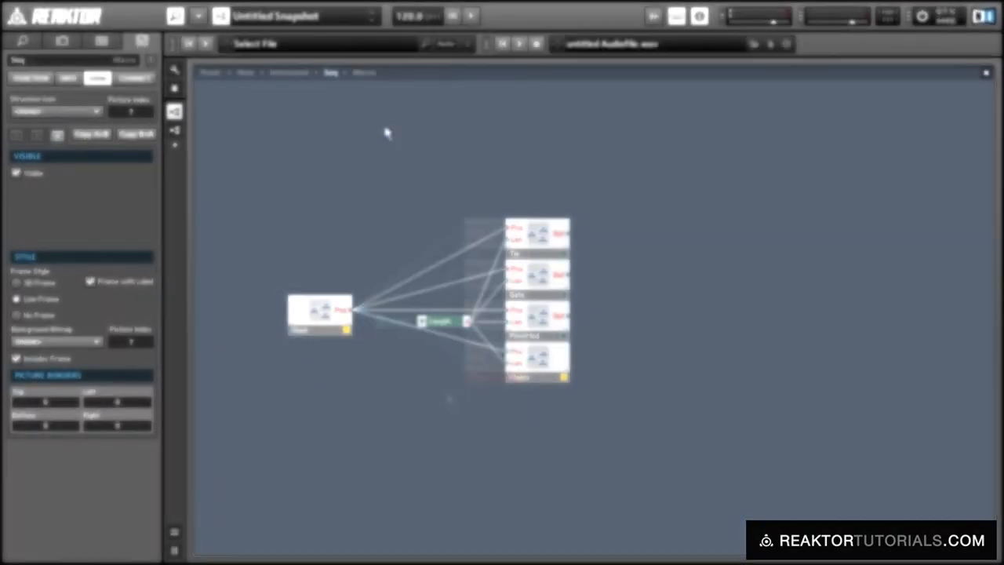
{"action": "right_click", "coordinate": [386, 131]}
{"action": "mouse_move", "coordinate": [424, 133]}
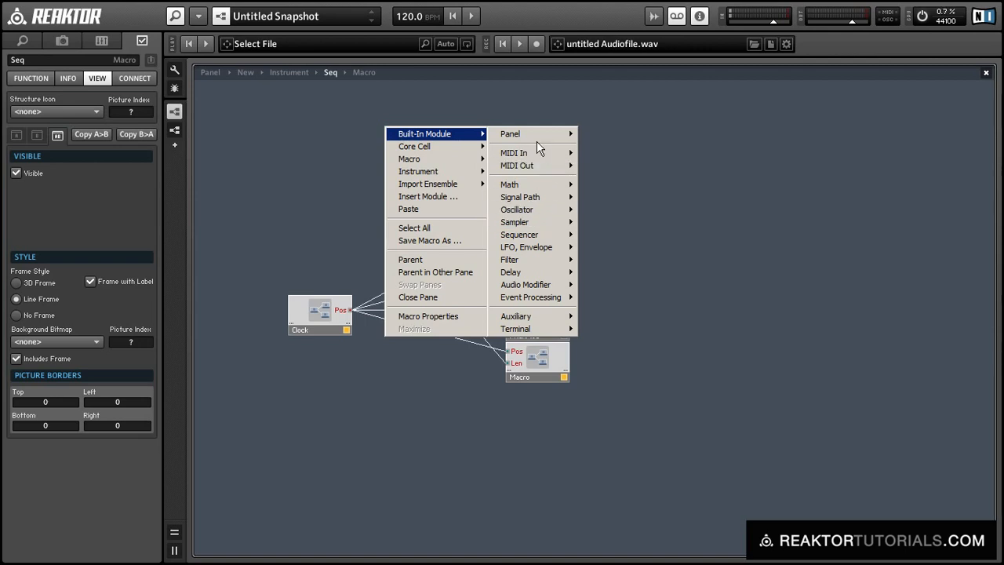
{"action": "mouse_move", "coordinate": [552, 301]}
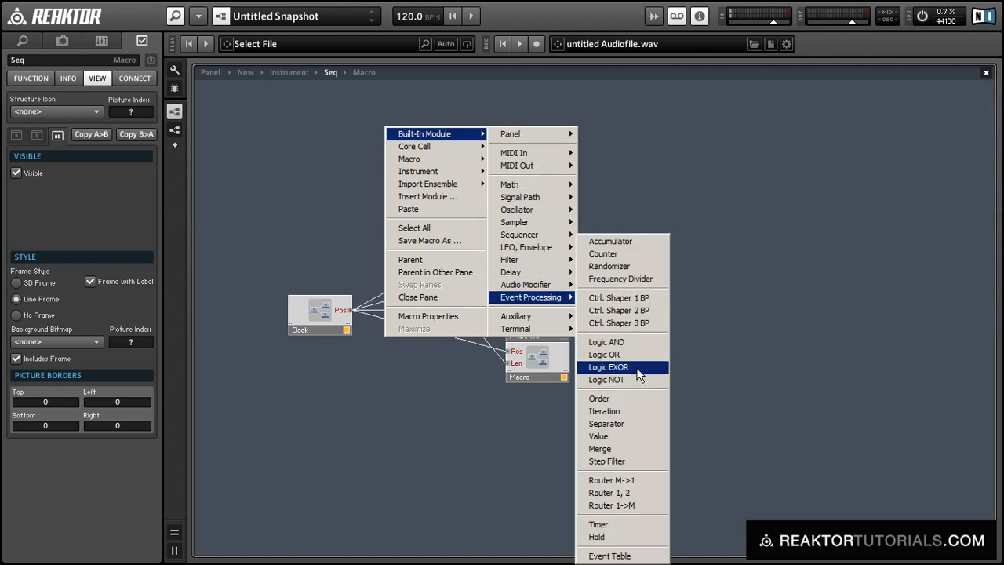
{"action": "left_click", "coordinate": [591, 398]}
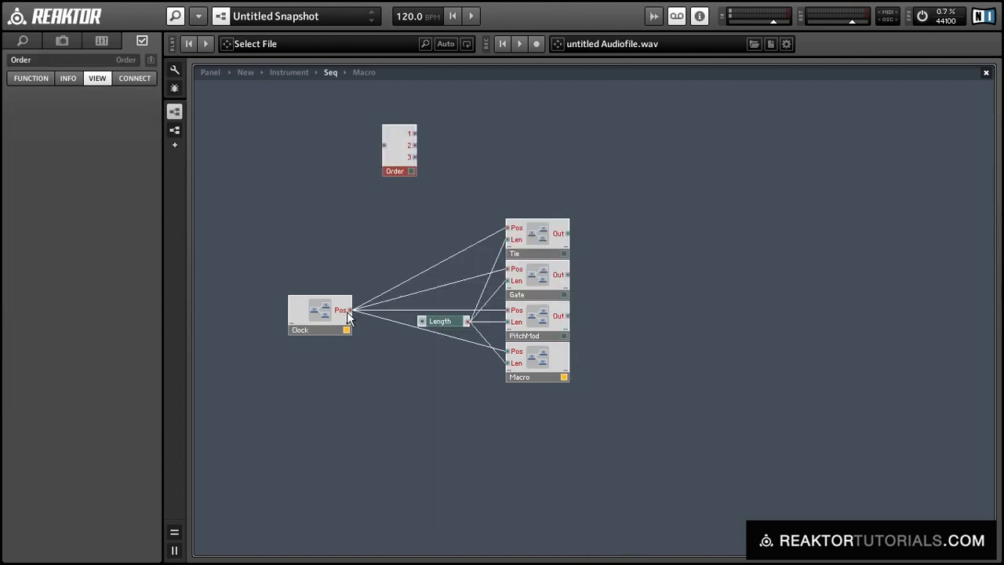
- Wire Clock's Pos into the Order module, and its outputs 1, 2 and 3 into the Pos inputs of Tie, Gate and PitchMod
{"action": "mouse_move", "coordinate": [349, 312]}
{"action": "left_mouse_down"}
{"action": "mouse_move", "coordinate": [384, 146]}
{"action": "mouse_move", "coordinate": [393, 316]}
{"action": "mouse_move", "coordinate": [376, 332]}
{"action": "left_mouse_up"}
{"action": "left_click_drag", "start_coordinate": [392, 298], "coordinate": [517, 223]}
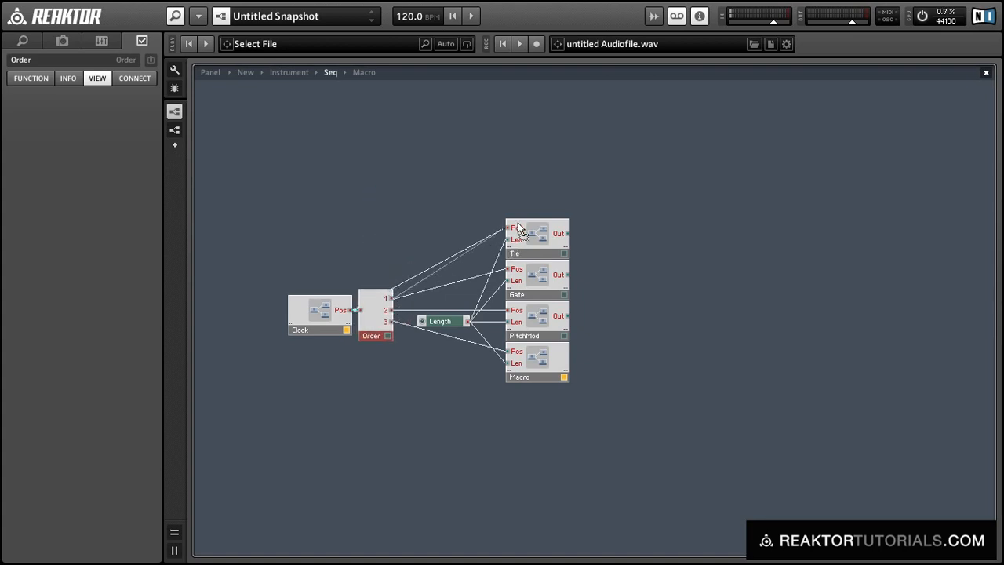
{"action": "left_click_drag", "start_coordinate": [391, 310], "coordinate": [508, 270]}
{"action": "left_click_drag", "start_coordinate": [452, 315], "coordinate": [509, 310]}
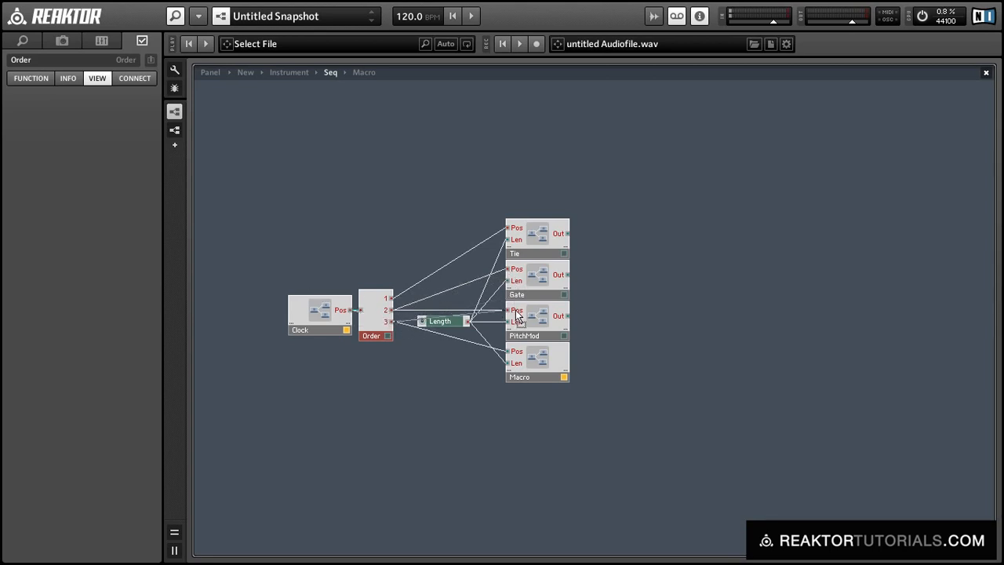
- Move the Clock, Order and Length modules up so they line up with the Gate macro
{"action": "left_click_drag", "start_coordinate": [287, 238], "coordinate": [379, 295]}
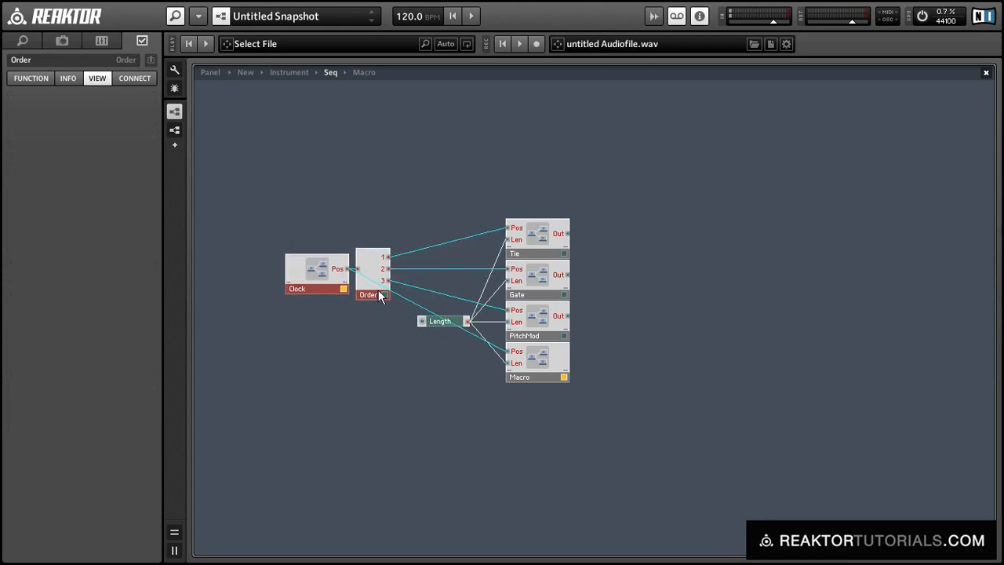
{"action": "left_click", "coordinate": [364, 336]}
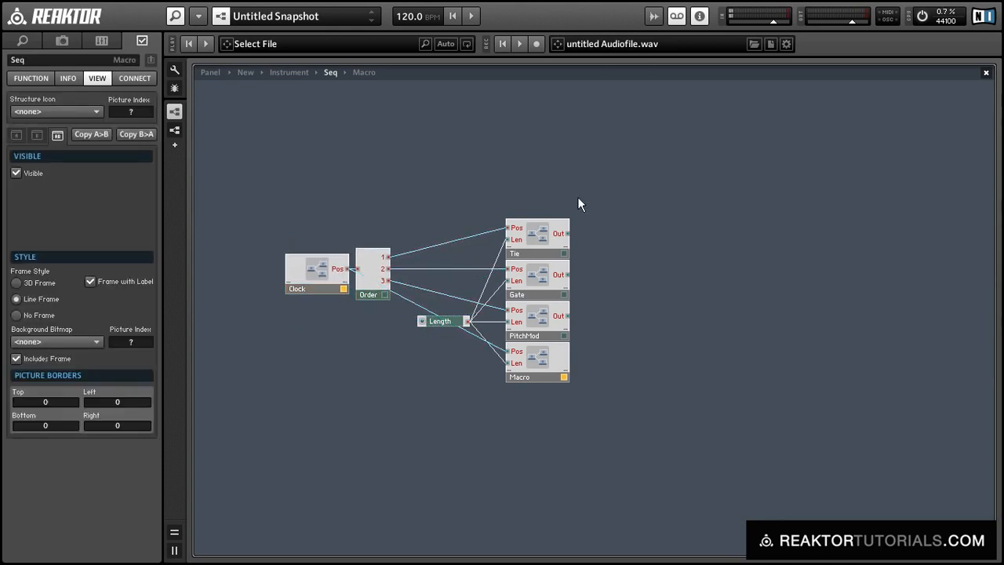
{"action": "left_click_drag", "start_coordinate": [444, 326], "coordinate": [457, 287]}
{"action": "left_click", "coordinate": [662, 259]}
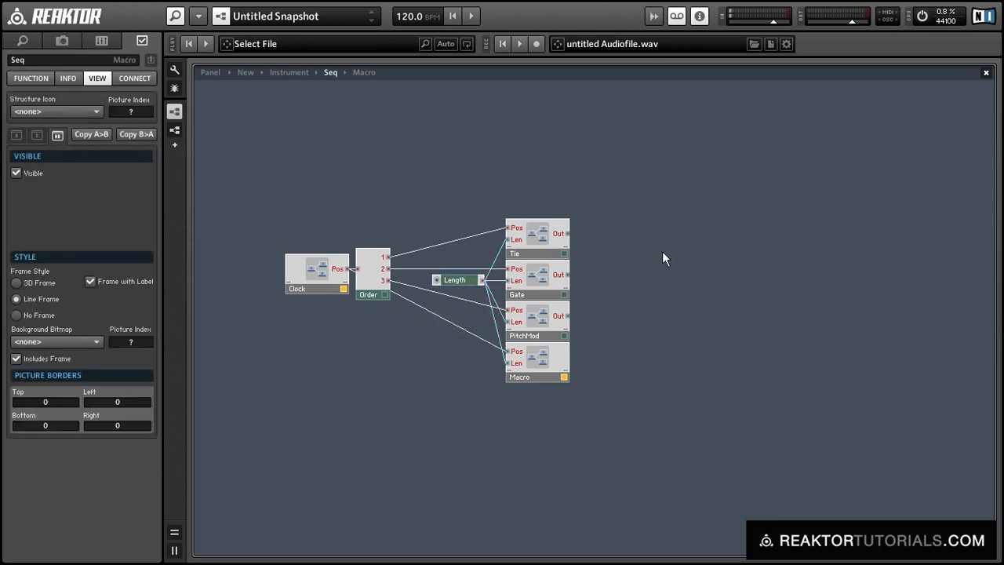
{"action": "right_click", "coordinate": [653, 169]}
{"action": "mouse_move", "coordinate": [665, 179]}
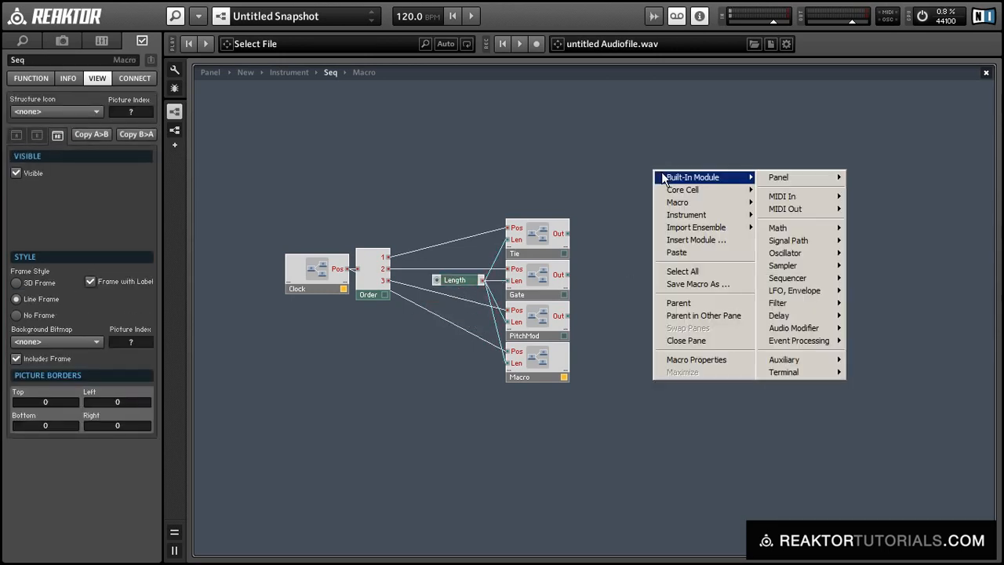
{"action": "left_click", "coordinate": [903, 268]}
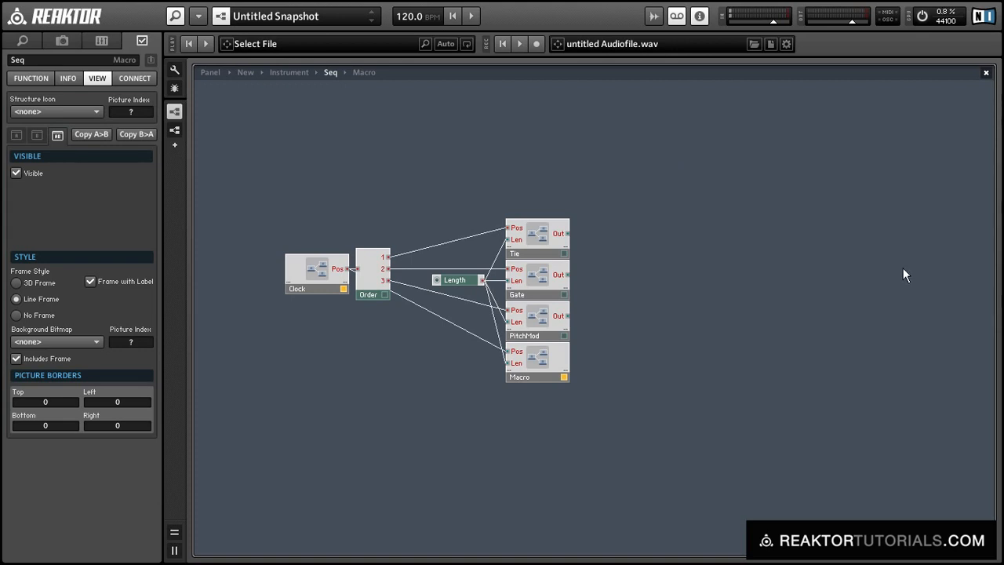
- Insert a Logic AND module beside the Tie macro and wire Tie's Out into its upper input
{"action": "double_click", "coordinate": [903, 269]}
{"action": "type", "text": "logi"}
{"action": "key", "text": "Return"}
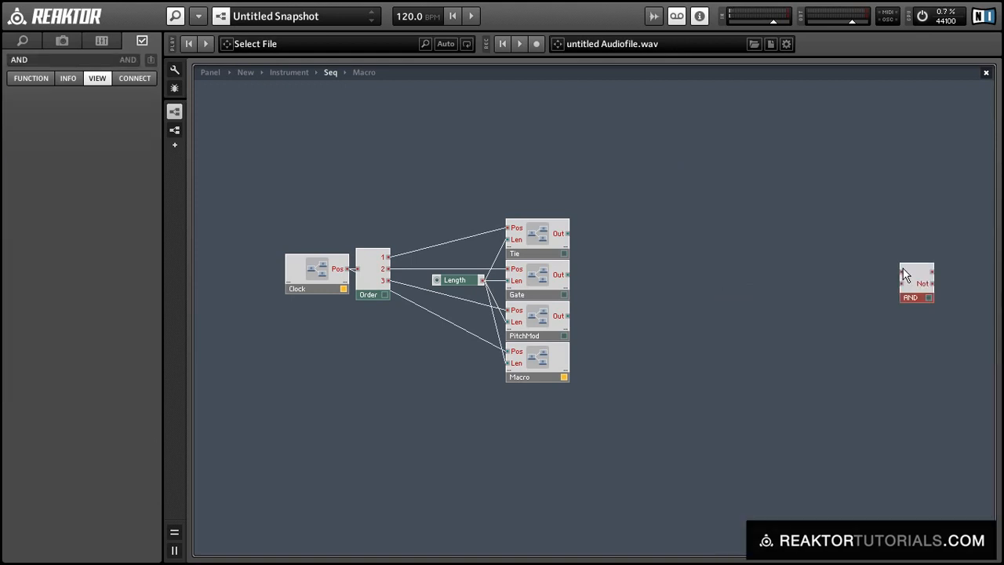
{"action": "left_click_drag", "start_coordinate": [902, 271], "coordinate": [566, 234]}
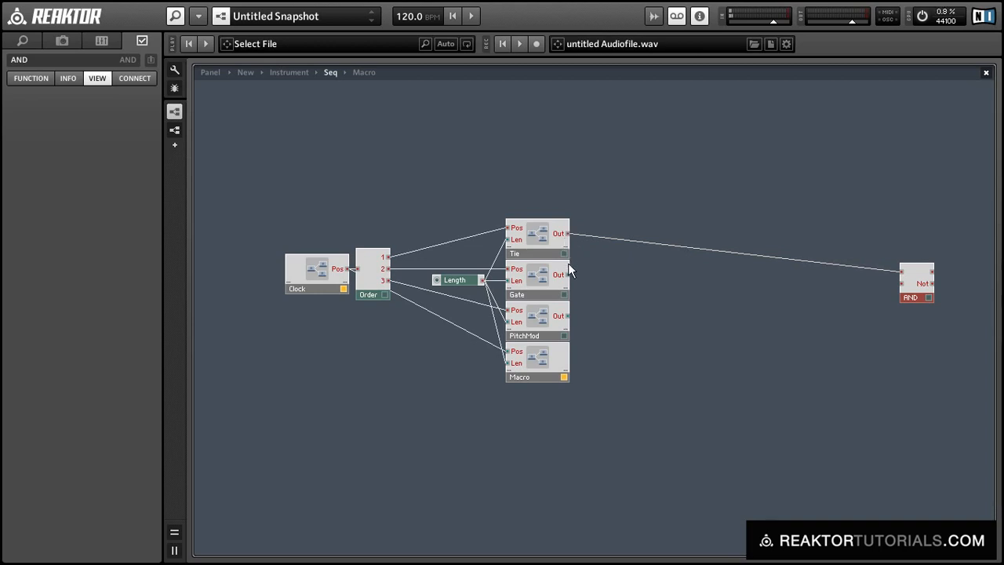
{"action": "left_click_drag", "start_coordinate": [931, 292], "coordinate": [635, 256]}
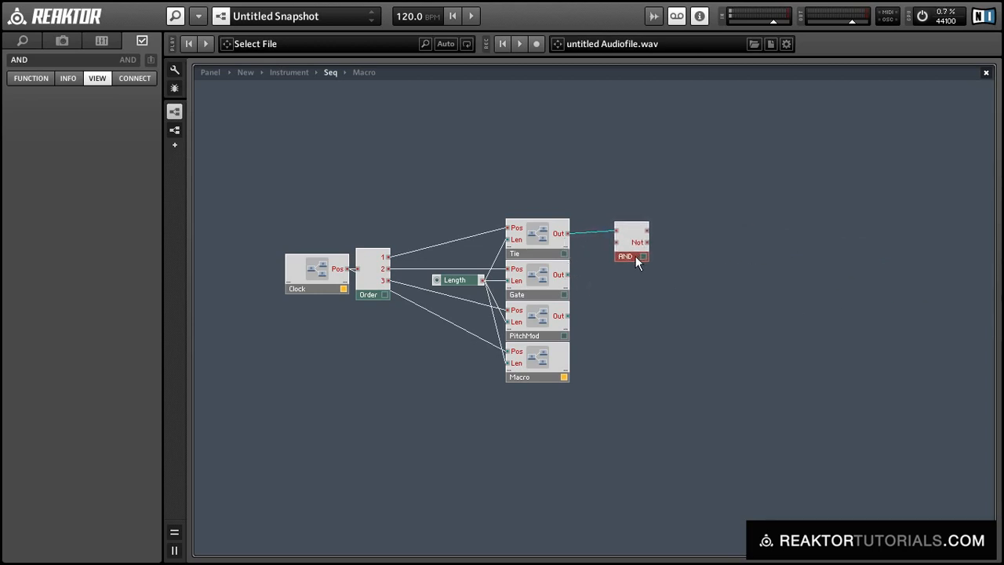
- Insert a second Order module beside the Gate macro, wiring Gate's Out into it and its output 1 into the AND module's lower input
{"action": "left_click", "coordinate": [703, 279]}
{"action": "double_click", "coordinate": [704, 279]}
{"action": "type", "text": "ord"}
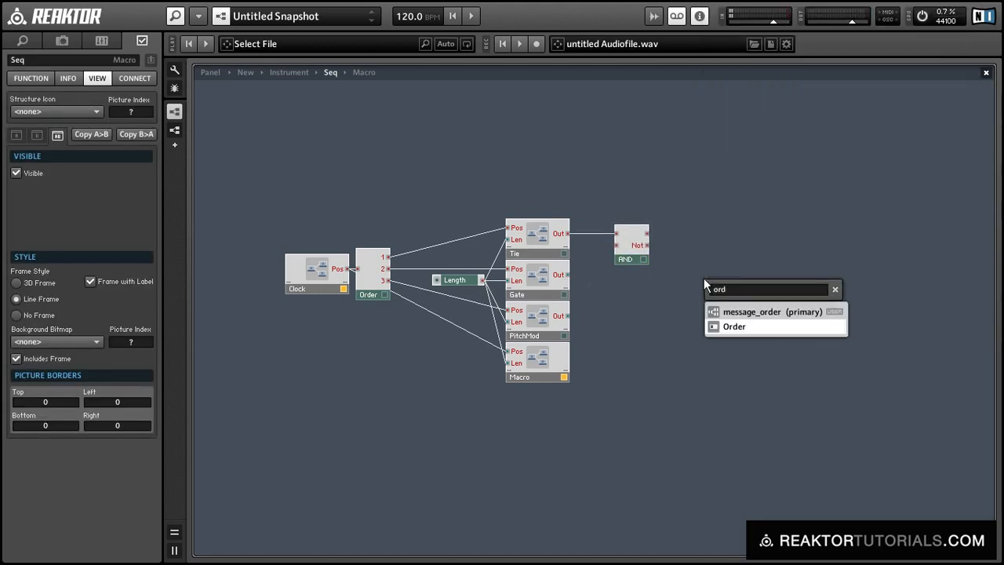
{"action": "key", "text": "Return"}
{"action": "mouse_move", "coordinate": [705, 286]}
{"action": "left_click_drag", "start_coordinate": [701, 294], "coordinate": [565, 275]}
{"action": "left_click_drag", "start_coordinate": [708, 323], "coordinate": [590, 305]}
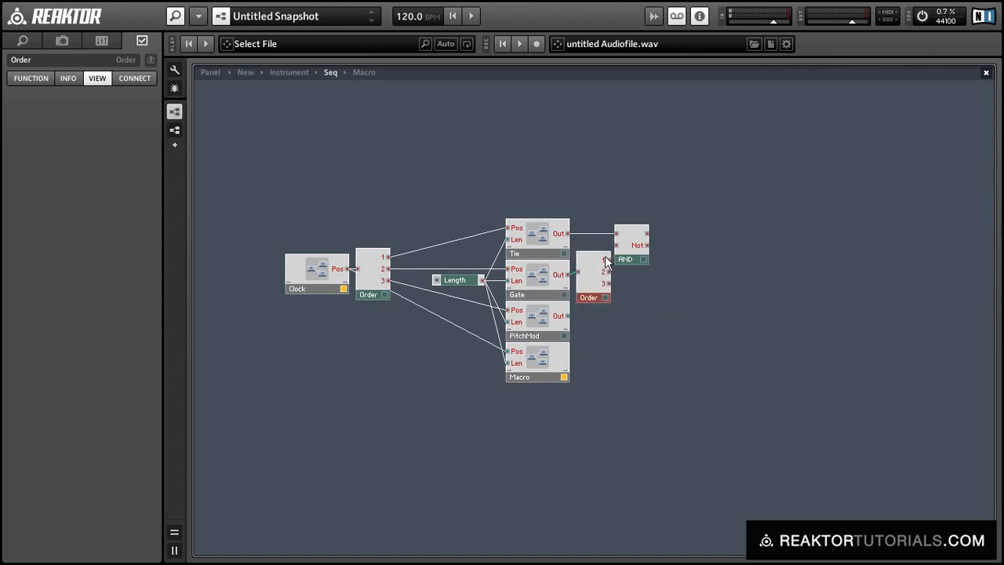
{"action": "left_click_drag", "start_coordinate": [608, 260], "coordinate": [618, 244]}
{"action": "left_click_drag", "start_coordinate": [587, 288], "coordinate": [590, 291]}
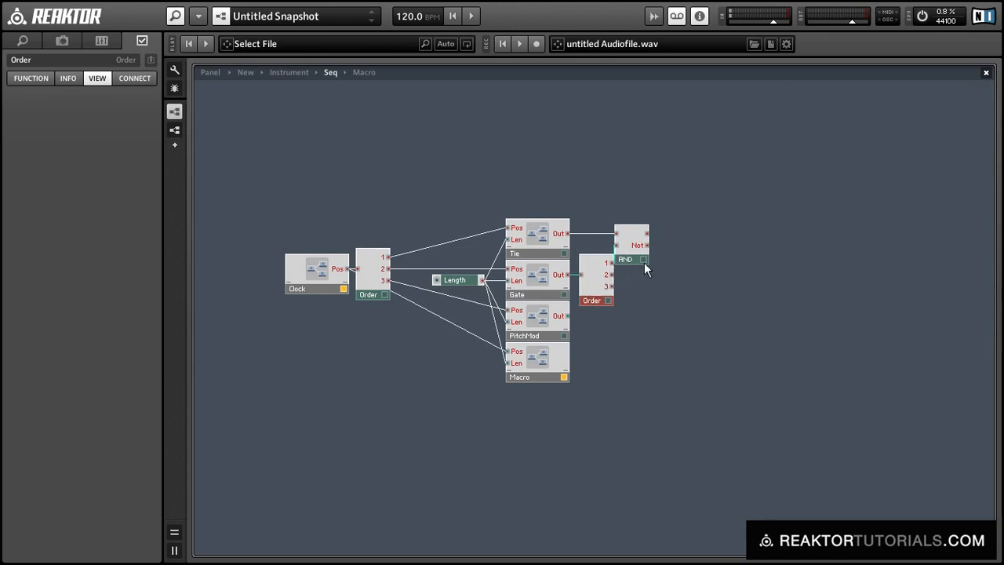
- Insert a Router 1, 2 module beside the AND module, wiring AND's Not output into Ctl and the second Order's output 2 into input 1
{"action": "left_click_drag", "start_coordinate": [647, 259], "coordinate": [661, 261]}
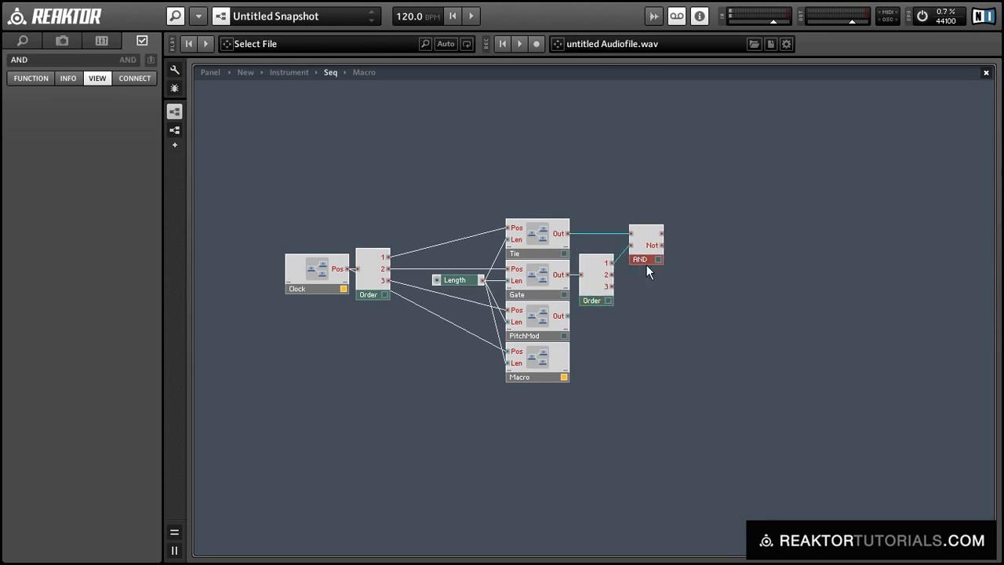
{"action": "left_click", "coordinate": [706, 292]}
{"action": "double_click", "coordinate": [706, 288]}
{"action": "type", "text": "router"}
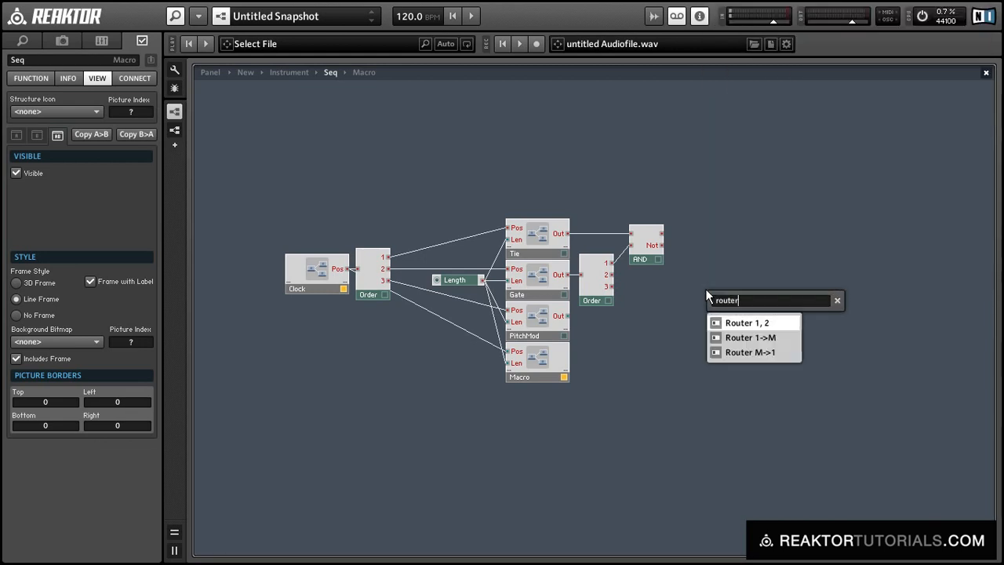
{"action": "key", "text": "Return"}
{"action": "left_click_drag", "start_coordinate": [708, 294], "coordinate": [662, 246]}
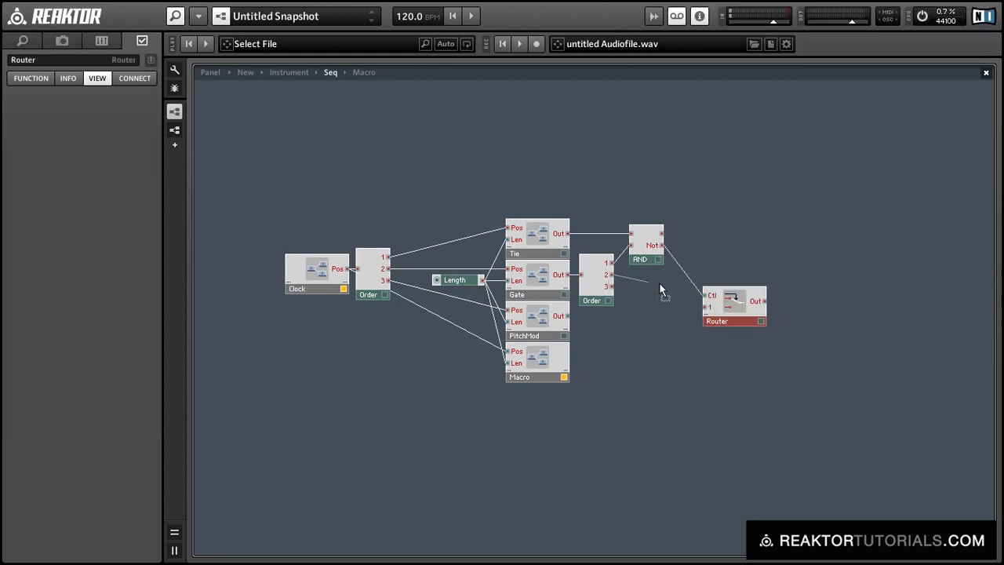
{"action": "left_click_drag", "start_coordinate": [659, 290], "coordinate": [708, 278]}
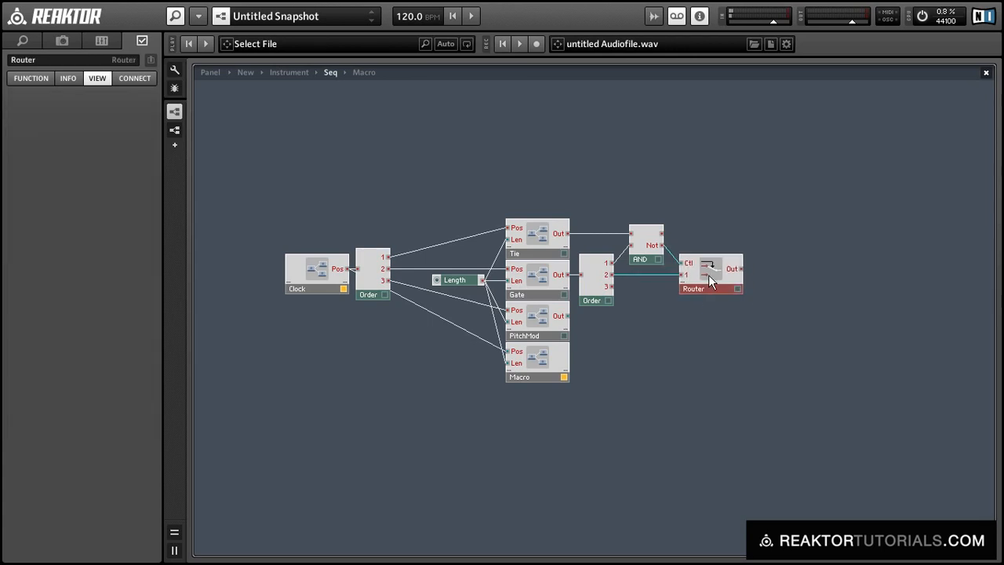
- Duplicate the Router below the first, wiring PitchMod's Out into its input 1 and the second Order's output 3 into its Ctl
{"action": "mouse_move", "coordinate": [709, 274]}
{"action": "left_click_drag", "start_coordinate": [708, 275], "coordinate": [699, 317], "text": "ctrl"}
{"action": "left_click_drag", "start_coordinate": [609, 288], "coordinate": [681, 304]}
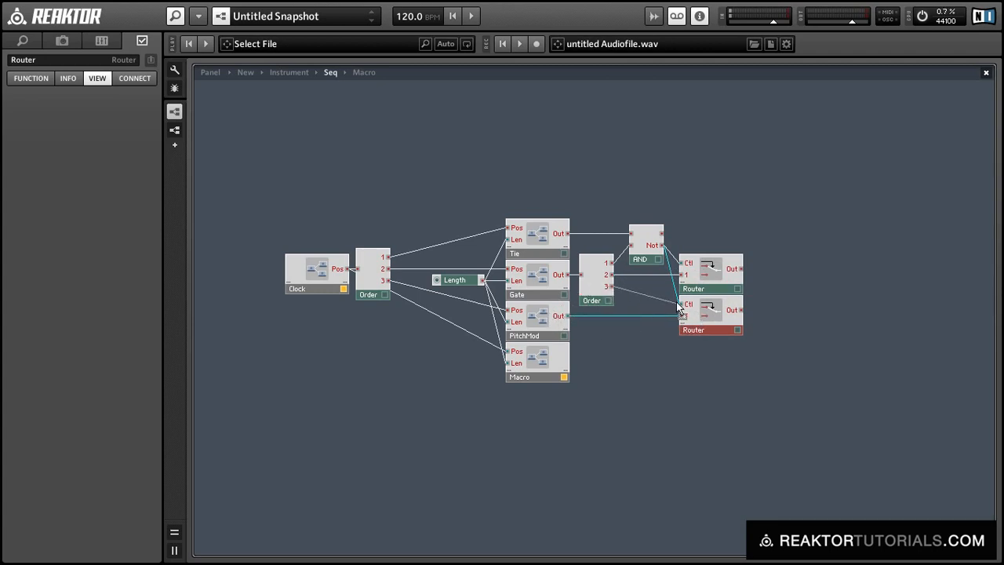
{"action": "left_click", "coordinate": [773, 330]}
{"action": "right_click", "coordinate": [783, 299]}
{"action": "mouse_move", "coordinate": [816, 308]}
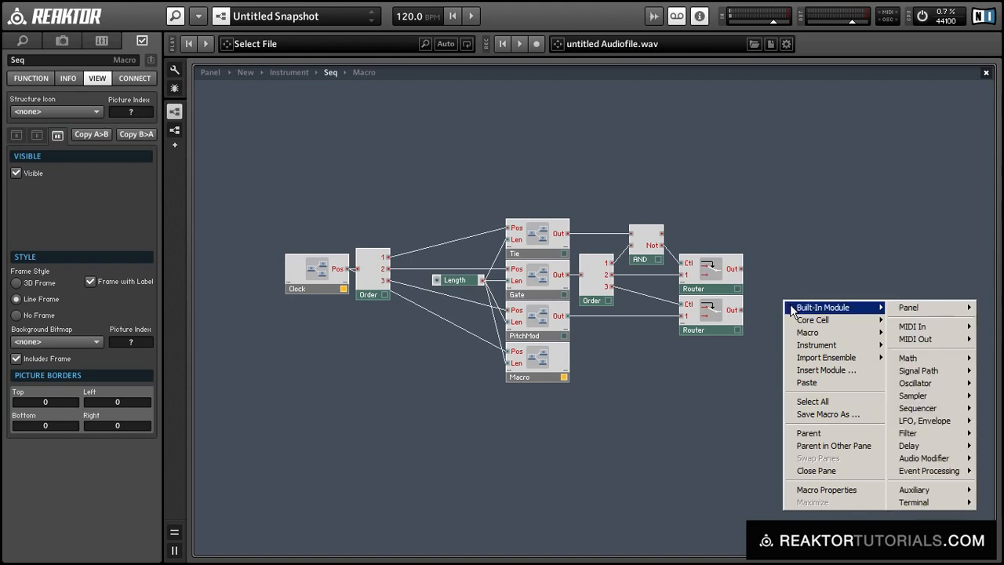
{"action": "mouse_move", "coordinate": [948, 502]}
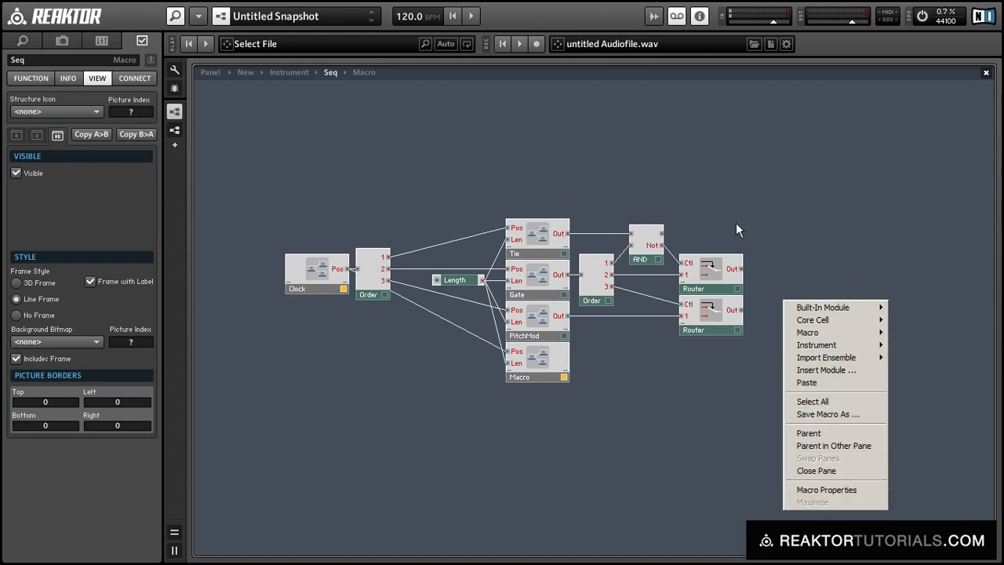
{"action": "left_click", "coordinate": [769, 200]}
- Insert an Out Port, wire the lower Router's Out into it, and name the port P
{"action": "double_click", "coordinate": [769, 200]}
{"action": "type", "text": "out"}
{"action": "key", "text": "Return"}
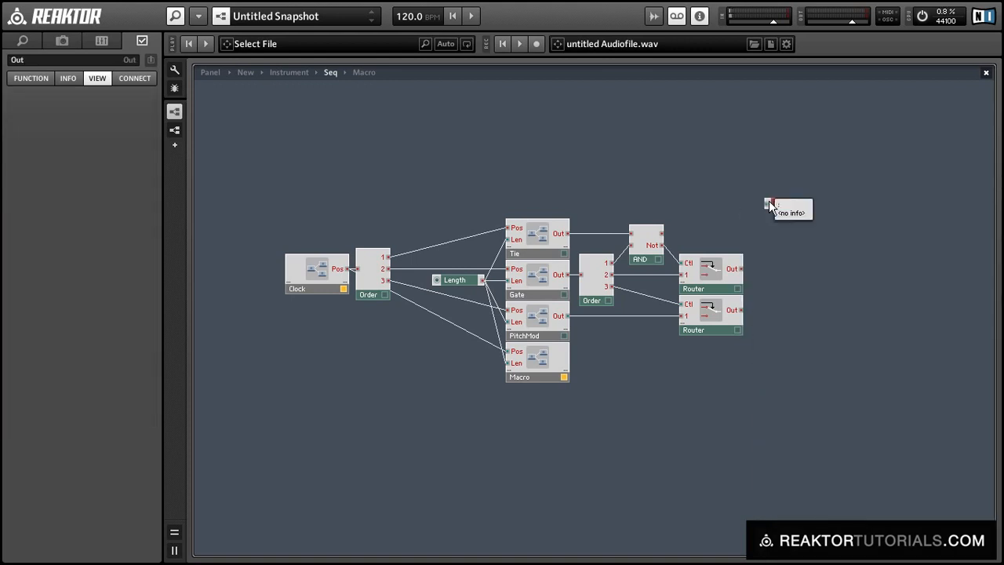
{"action": "left_click_drag", "start_coordinate": [768, 203], "coordinate": [737, 312]}
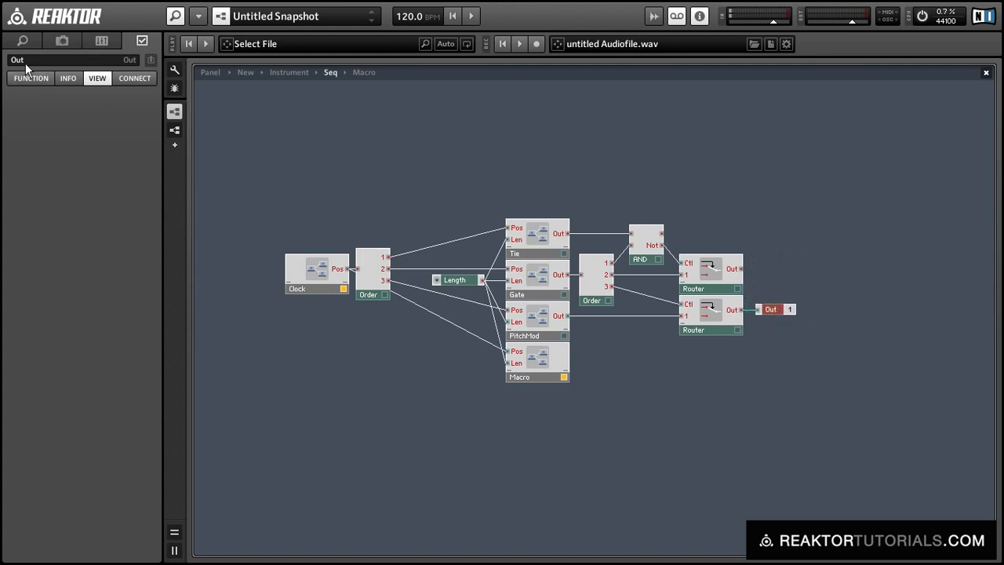
{"action": "left_click_drag", "start_coordinate": [26, 62], "coordinate": [1, 54]}
{"action": "type", "text": "P"}
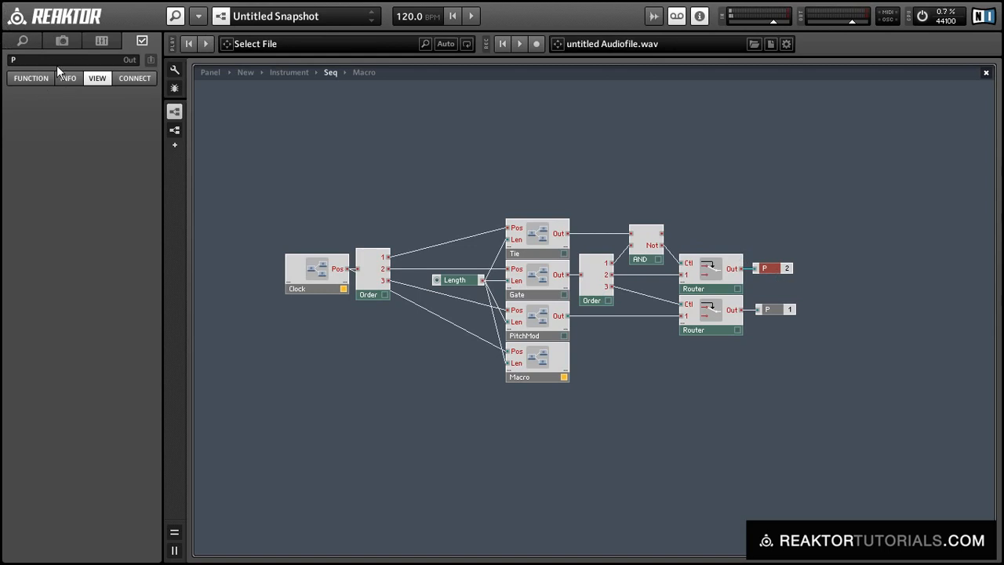
- Rename the output port wired to the upper Router as G
{"action": "left_click_drag", "start_coordinate": [53, 59], "coordinate": [2, 58]}
{"action": "type", "text": "G"}
{"action": "left_click", "coordinate": [742, 109]}
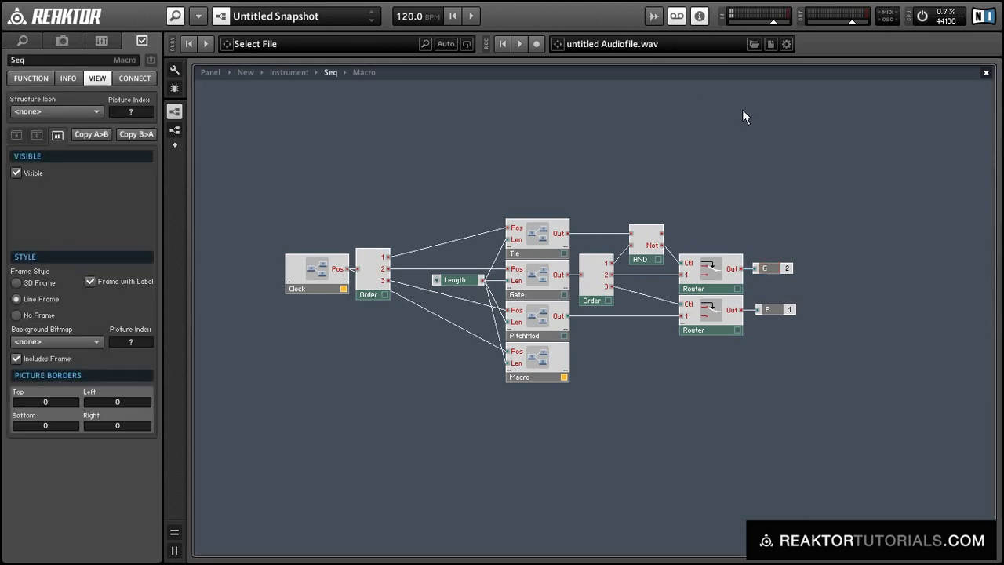
- Return to the Instrument structure and rearrange it, moving Seq lower and the L and R output modules farther right
{"action": "double_click", "coordinate": [741, 138]}
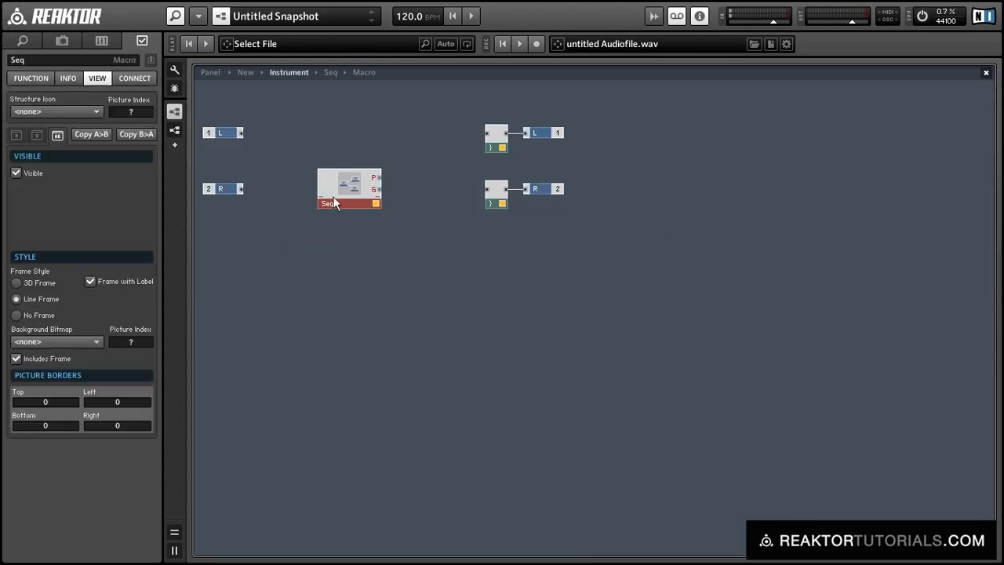
{"action": "left_click_drag", "start_coordinate": [333, 203], "coordinate": [319, 297]}
{"action": "left_click_drag", "start_coordinate": [437, 132], "coordinate": [802, 215]}
- Insert Note Pitch MIDI In and Gate MIDI In modules and place them above and below the Seq macro's outputs
{"action": "left_click", "coordinate": [523, 210]}
{"action": "double_click", "coordinate": [523, 209]}
{"action": "type", "text": "no"}
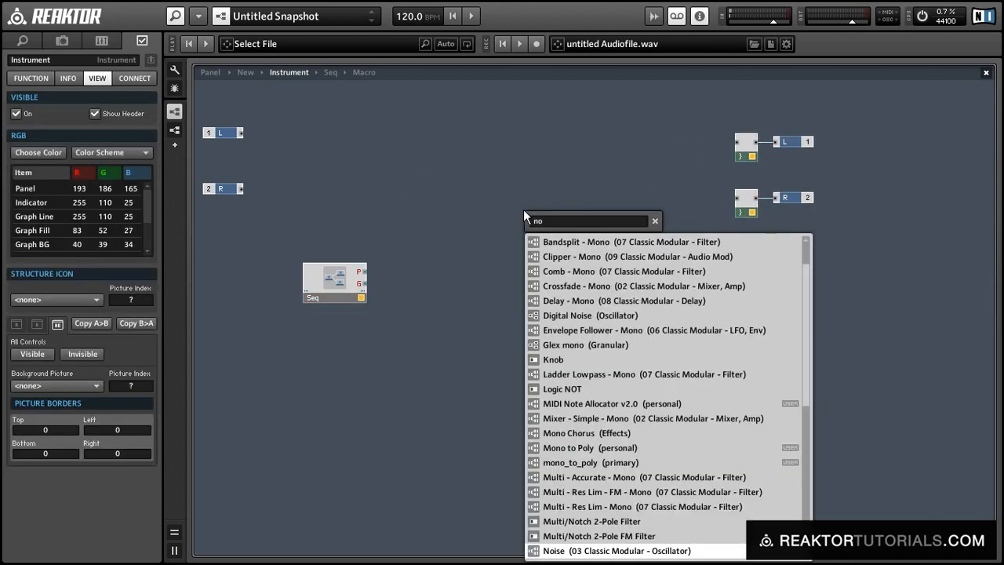
{"action": "type", "text": "te p"}
{"action": "key", "text": "Return"}
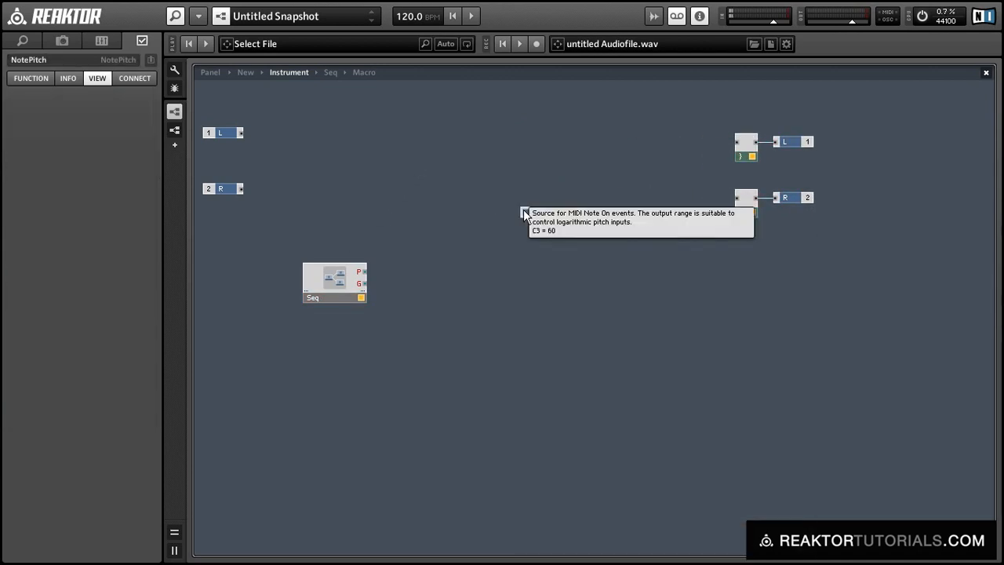
{"action": "key", "text": "Return"}
{"action": "type", "text": "gat"}
{"action": "key", "text": "Return"}
{"action": "left_click_drag", "start_coordinate": [523, 210], "coordinate": [377, 306]}
{"action": "left_click_drag", "start_coordinate": [547, 219], "coordinate": [404, 228]}
- Insert an Add module, wire NotePitch and Seq's P output into it, and place it beside the Seq macro
{"action": "right_click", "coordinate": [544, 228]}
{"action": "key", "text": "Escape"}
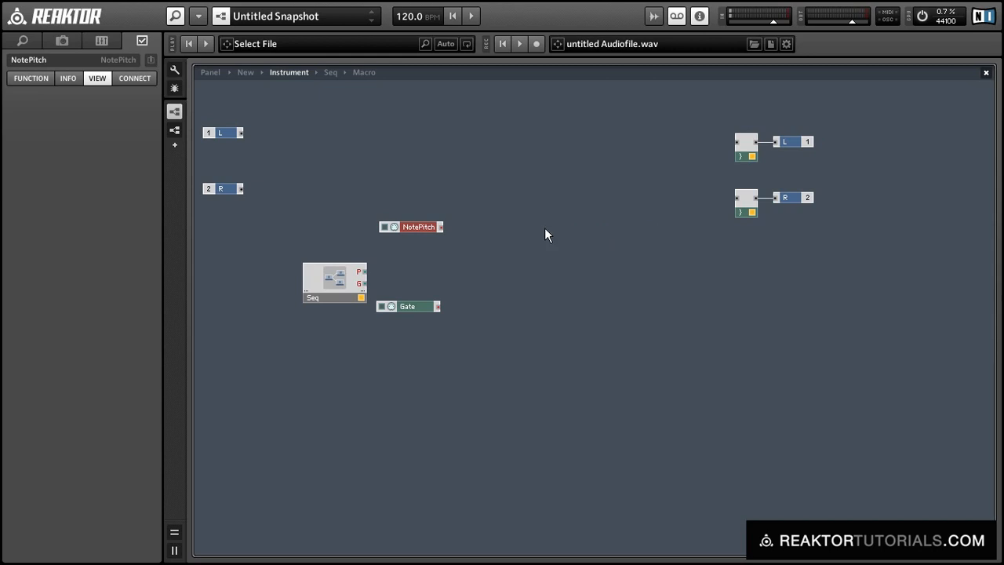
{"action": "key", "text": "Return"}
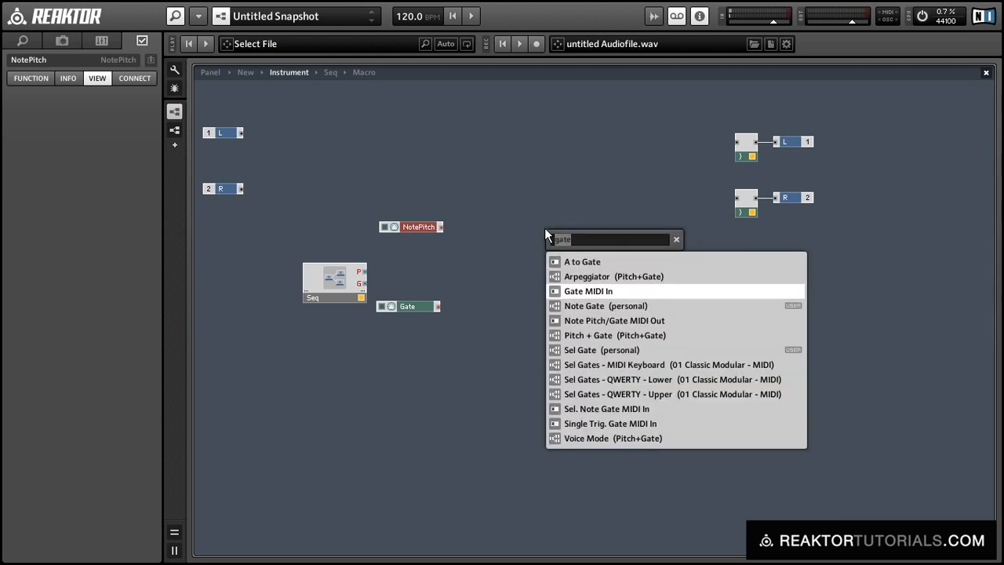
{"action": "key", "text": "Return"}
{"action": "left_click_drag", "start_coordinate": [545, 228], "coordinate": [506, 236]}
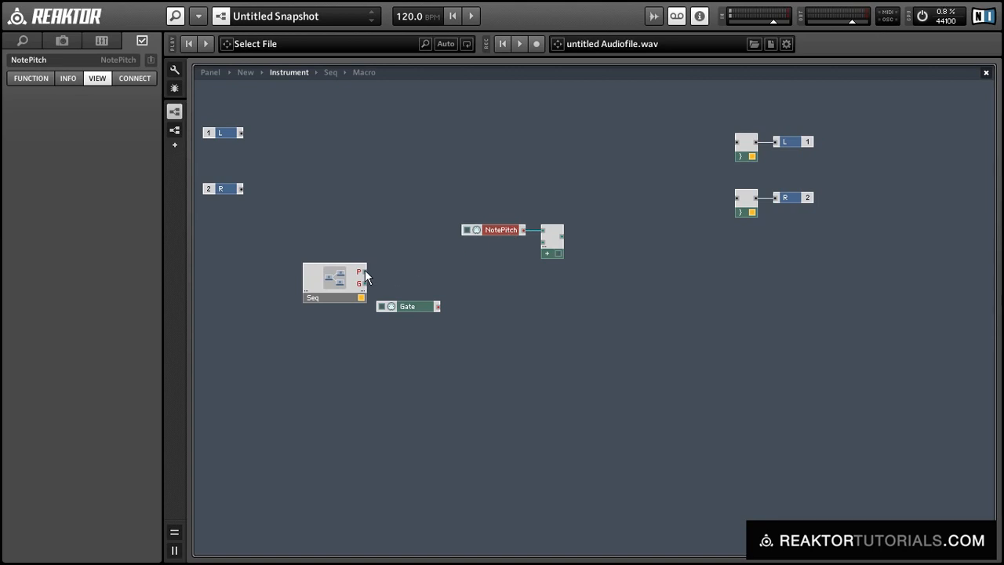
{"action": "left_click_drag", "start_coordinate": [365, 274], "coordinate": [469, 285]}
{"action": "left_click", "coordinate": [462, 176]}
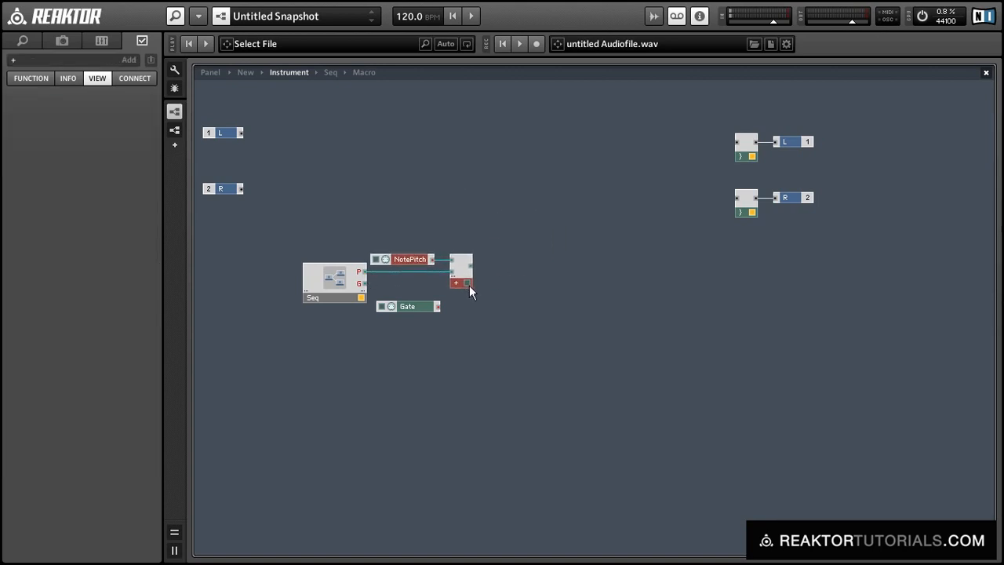
- Insert a Multiply module, wire Seq's G output and Gate into it, and line both modules up under the Add row
{"action": "left_click_drag", "start_coordinate": [419, 306], "coordinate": [400, 324]}
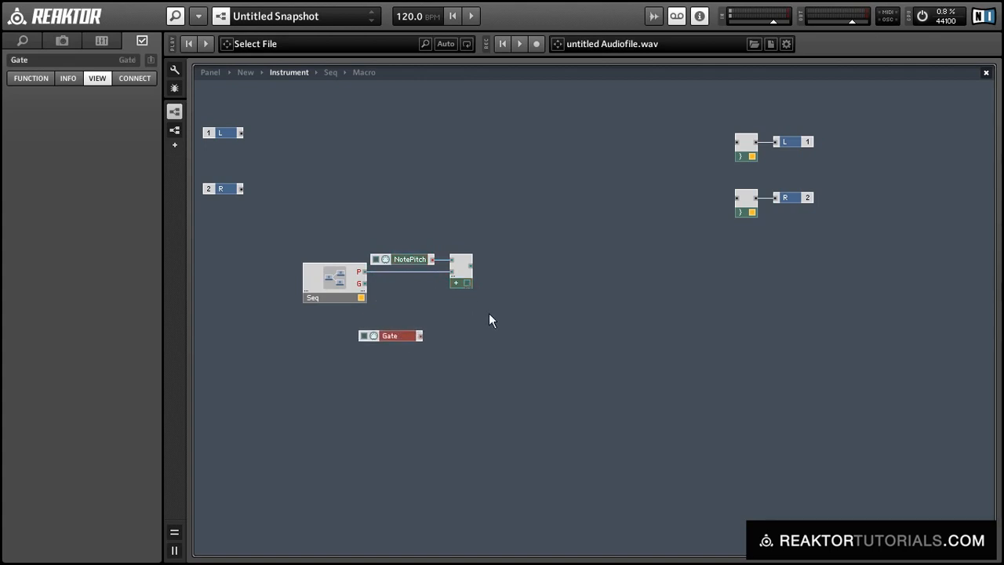
{"action": "right_click", "coordinate": [489, 313]}
{"action": "type", "text": "x"}
{"action": "key", "text": "Return"}
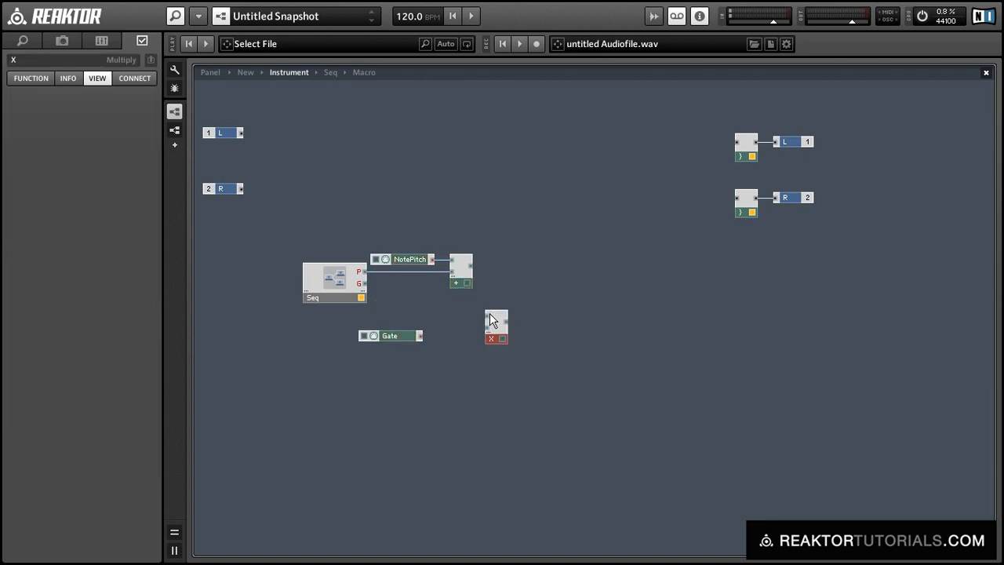
{"action": "left_click_drag", "start_coordinate": [489, 313], "coordinate": [364, 284]}
{"action": "left_click_drag", "start_coordinate": [448, 333], "coordinate": [481, 327]}
{"action": "left_click_drag", "start_coordinate": [401, 332], "coordinate": [445, 325]}
{"action": "left_click_drag", "start_coordinate": [528, 366], "coordinate": [430, 312]}
{"action": "left_click_drag", "start_coordinate": [488, 336], "coordinate": [467, 313]}
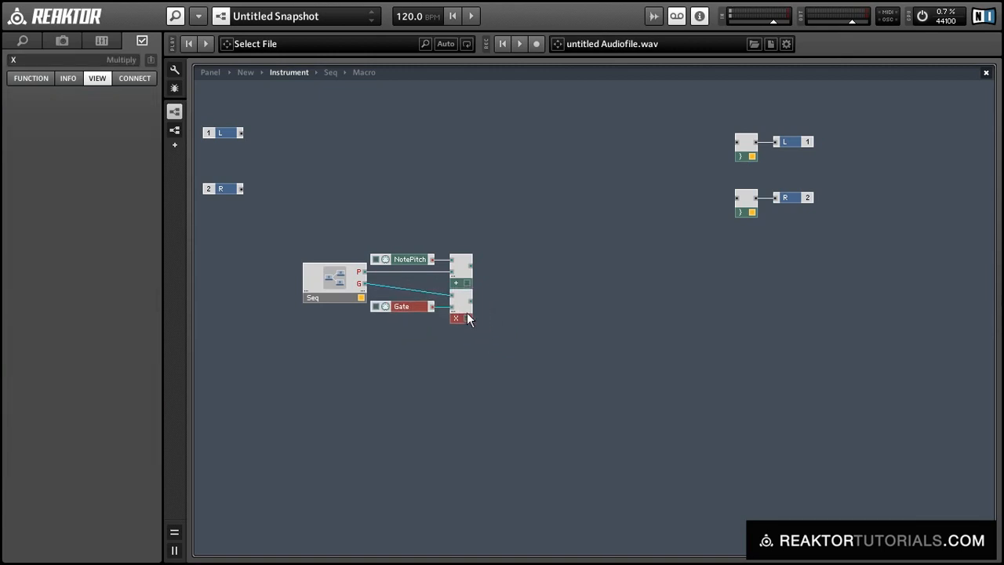
- Insert an ADSR Envelope beside the Multiply module and wire the Multiply output into its G input
{"action": "left_click", "coordinate": [405, 370]}
{"action": "double_click", "coordinate": [494, 283]}
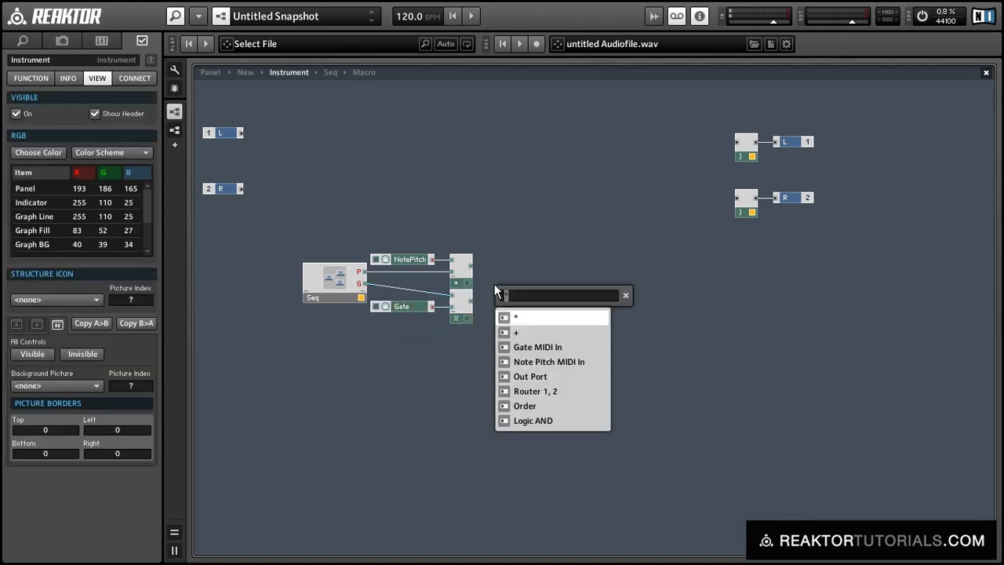
{"action": "type", "text": "ads"}
{"action": "key", "text": "Down"}
{"action": "key", "text": "Down"}
{"action": "key", "text": "Return"}
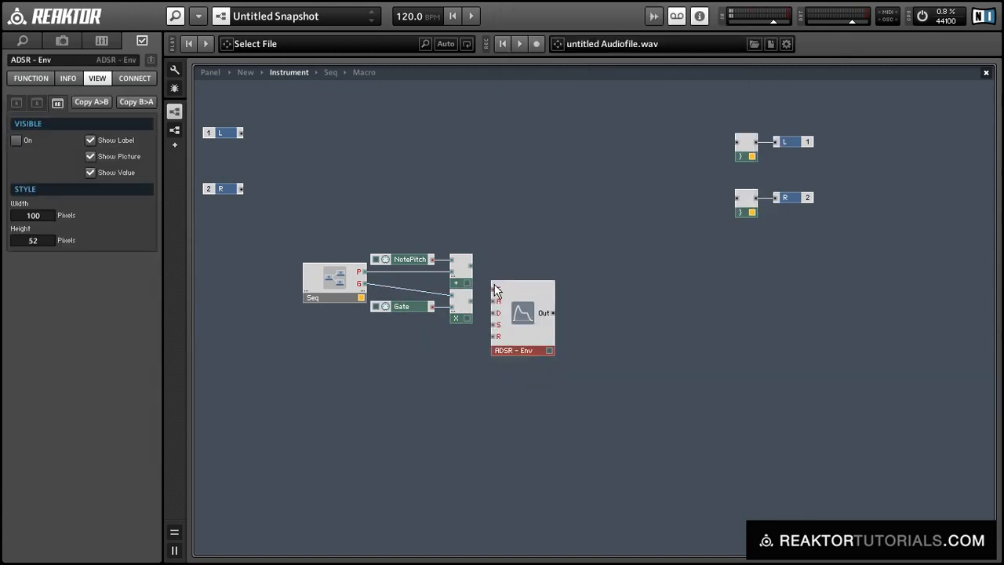
{"action": "left_click_drag", "start_coordinate": [495, 289], "coordinate": [475, 299]}
{"action": "left_click_drag", "start_coordinate": [518, 333], "coordinate": [564, 345]}
- Create Attack, Decay, Sustain and Release controls on the envelope's A, D, S and R inputs and move them clear of the Multiply module
{"action": "right_click", "coordinate": [546, 313]}
{"action": "left_click", "coordinate": [577, 322]}
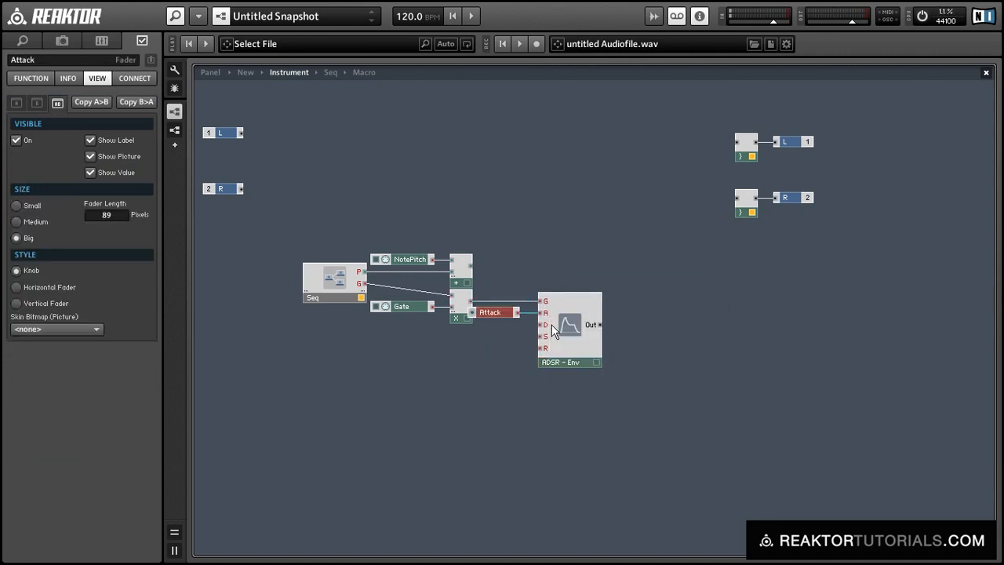
{"action": "right_click", "coordinate": [544, 324]}
{"action": "left_click", "coordinate": [577, 332]}
{"action": "right_click", "coordinate": [545, 336]}
{"action": "left_click", "coordinate": [553, 346]}
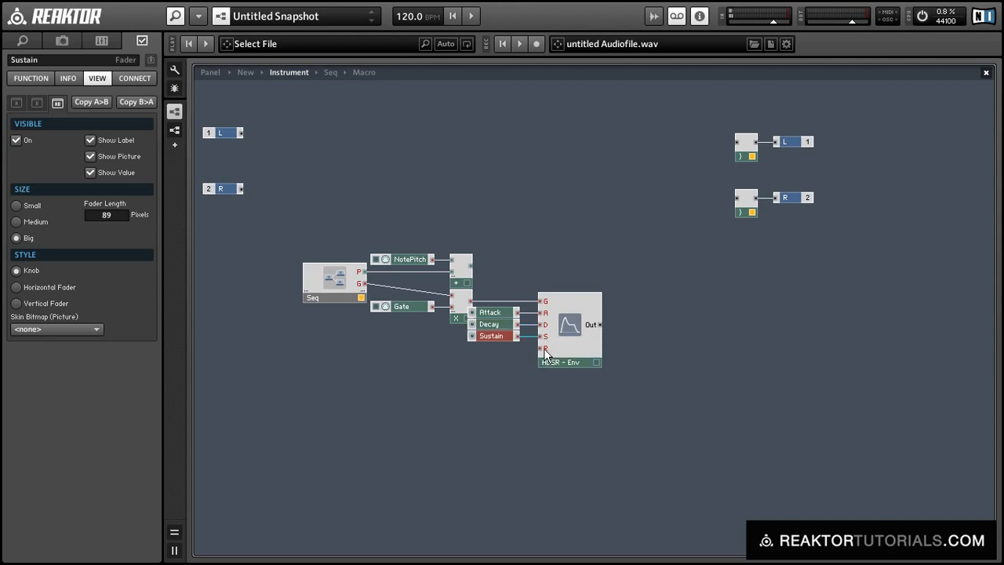
{"action": "right_click", "coordinate": [544, 349]}
{"action": "left_click", "coordinate": [553, 357]}
{"action": "left_click_drag", "start_coordinate": [493, 367], "coordinate": [503, 310]}
- Insert a Triangle Oscillator, wiring Add into P, the envelope's Out into A, and the oscillator's Out into the L output's voice combiner
{"action": "double_click", "coordinate": [747, 302]}
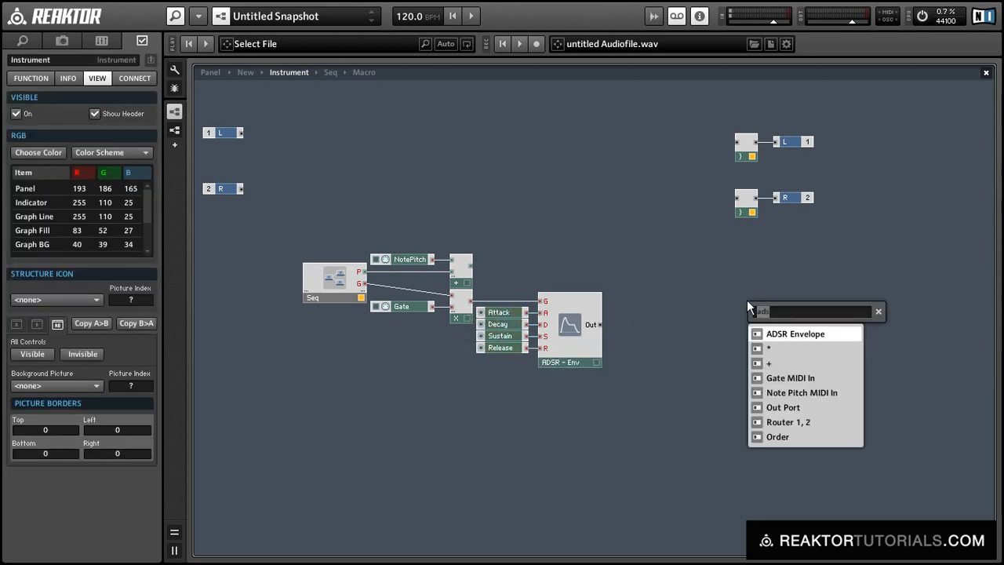
{"action": "type", "text": "triang"}
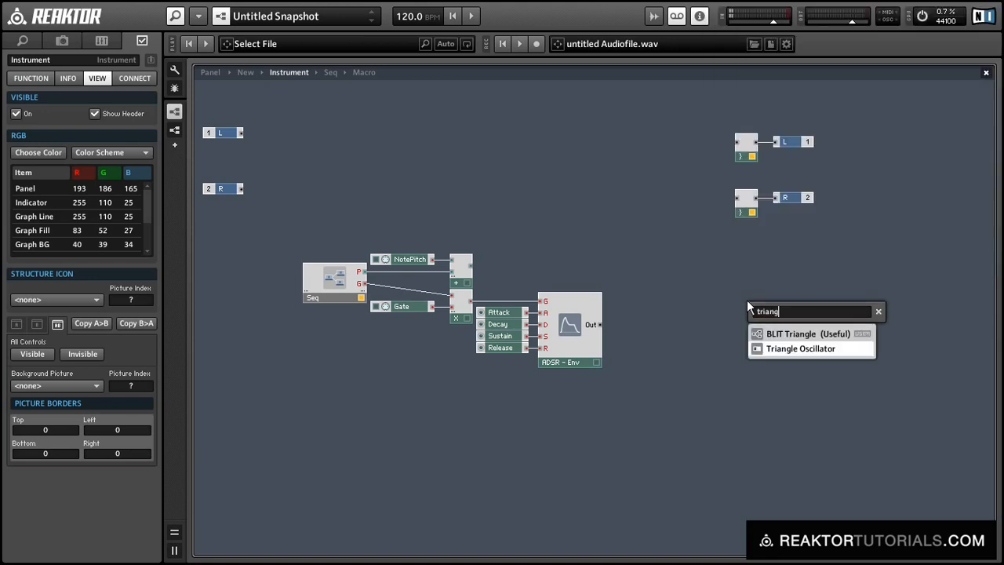
{"action": "key", "text": "Return"}
{"action": "left_click_drag", "start_coordinate": [746, 303], "coordinate": [470, 267]}
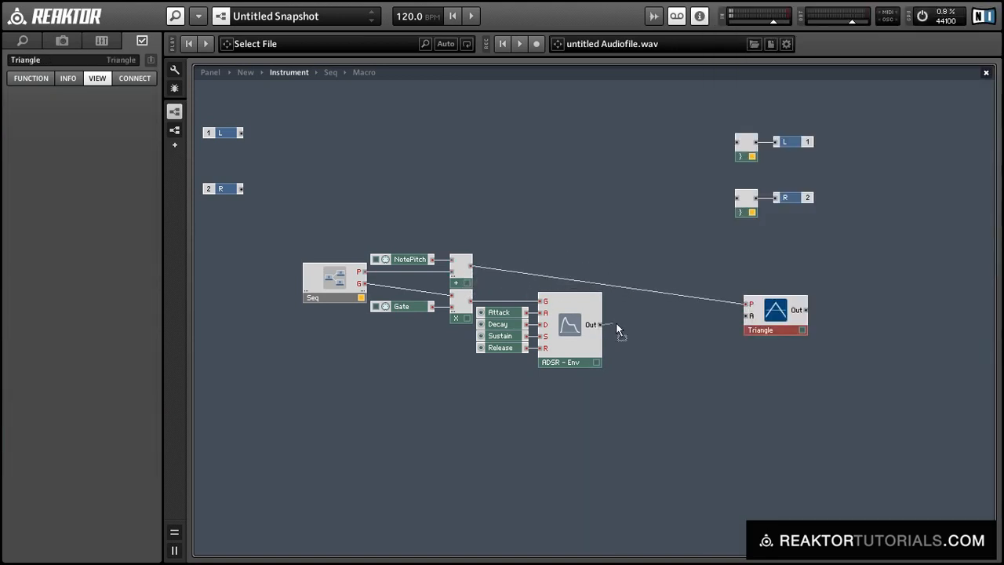
{"action": "left_click_drag", "start_coordinate": [616, 325], "coordinate": [661, 289]}
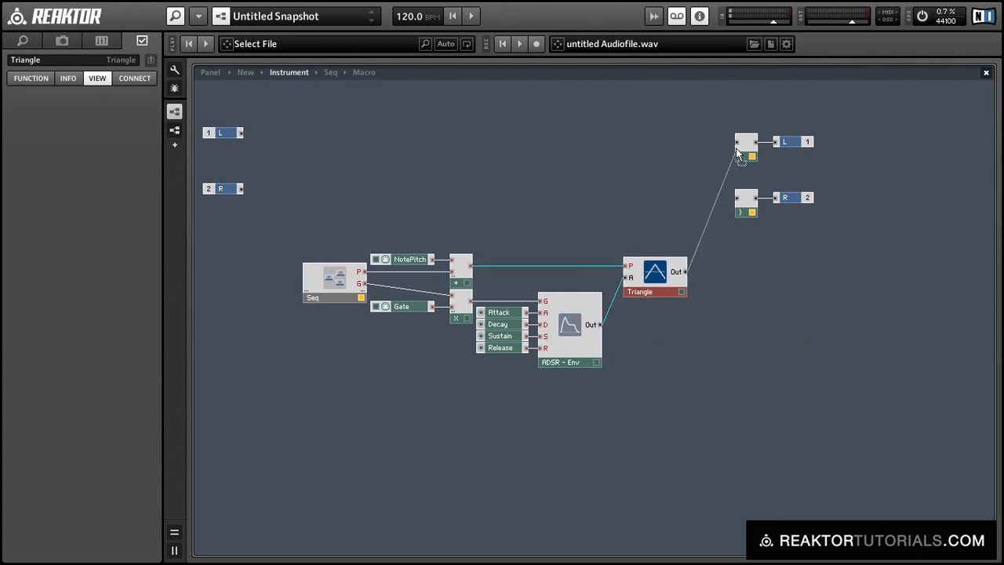
{"action": "left_click_drag", "start_coordinate": [737, 154], "coordinate": [738, 150]}
{"action": "left_click", "coordinate": [656, 182]}
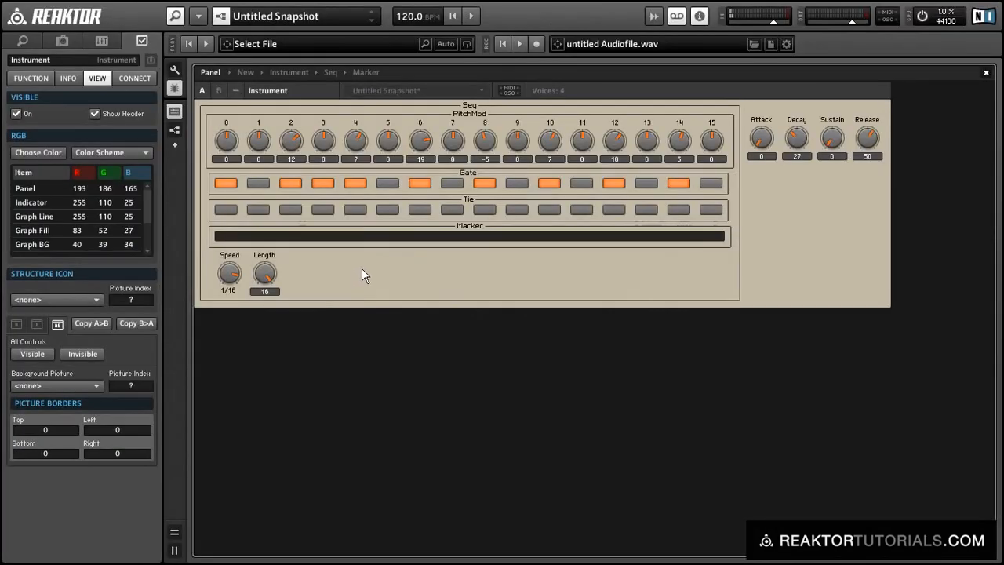
- Play the sequence, turning on Tie for steps 3 and 4 and setting the envelope's Decay to 39 and Attack to 17
{"action": "key", "text": "space"}
{"action": "left_click", "coordinate": [326, 209]}
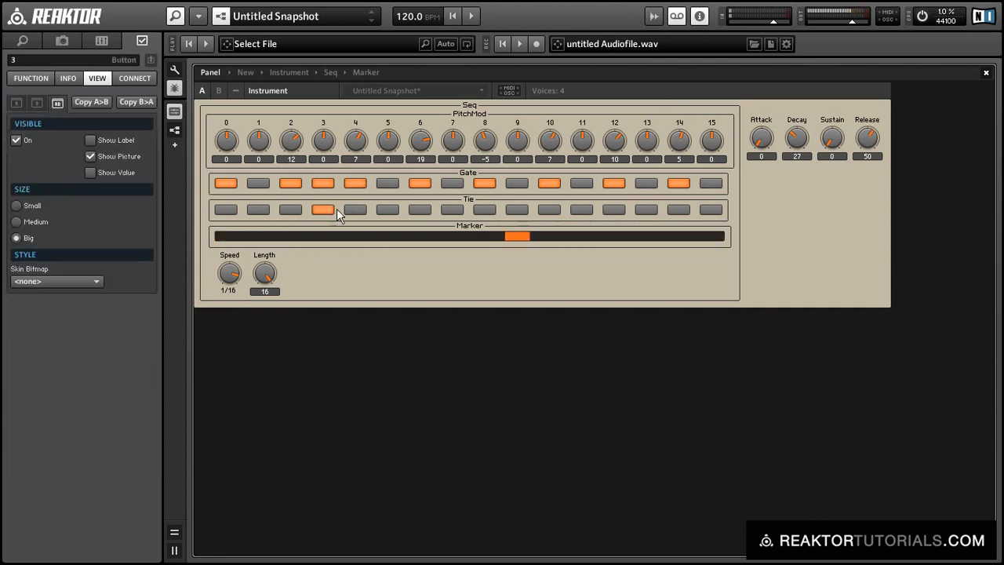
{"action": "left_click_drag", "start_coordinate": [800, 144], "coordinate": [798, 141]}
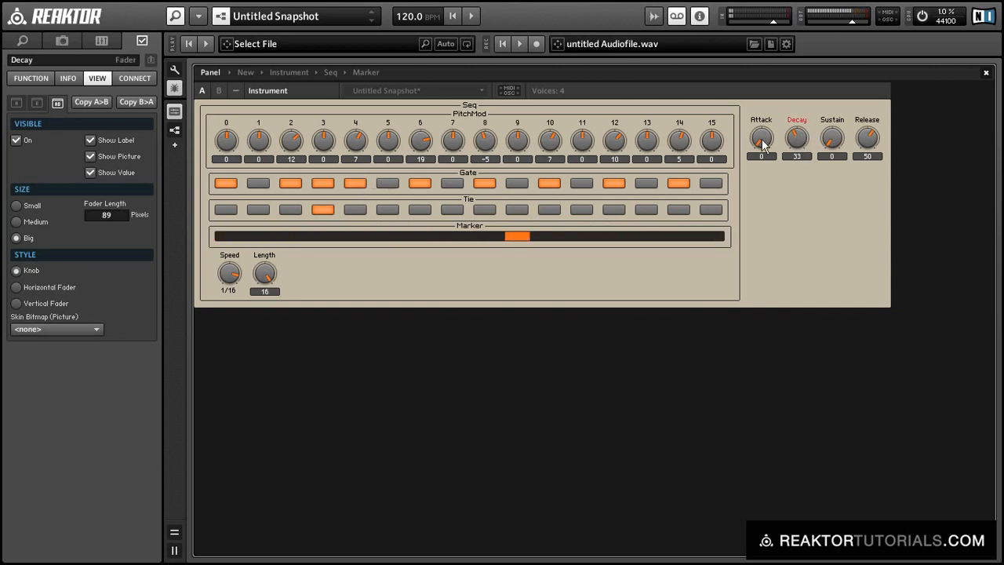
{"action": "left_click", "coordinate": [784, 141]}
{"action": "left_click_drag", "start_coordinate": [795, 138], "coordinate": [795, 134]}
{"action": "left_click", "coordinate": [354, 210]}
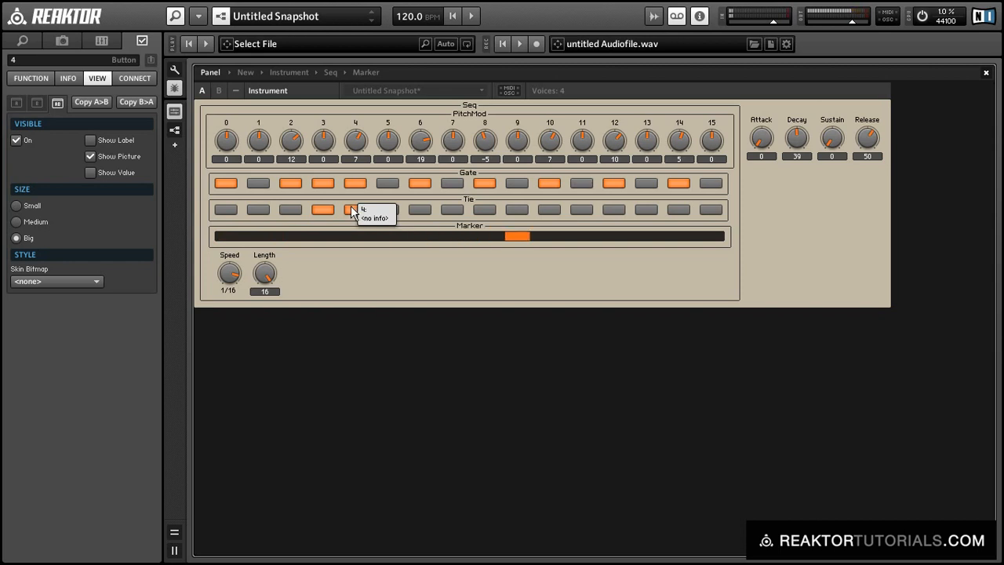
{"action": "left_click_drag", "start_coordinate": [761, 138], "coordinate": [766, 106]}
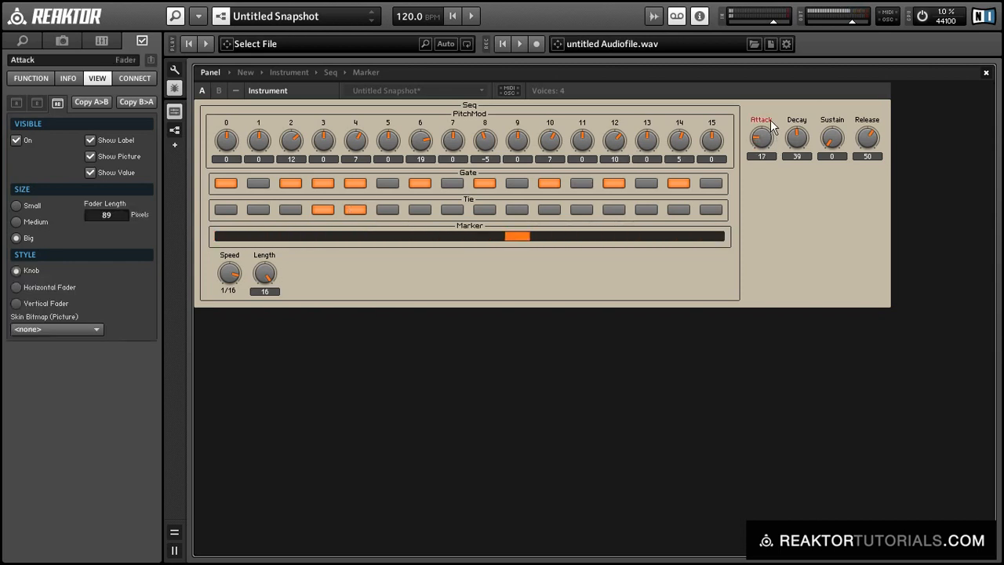